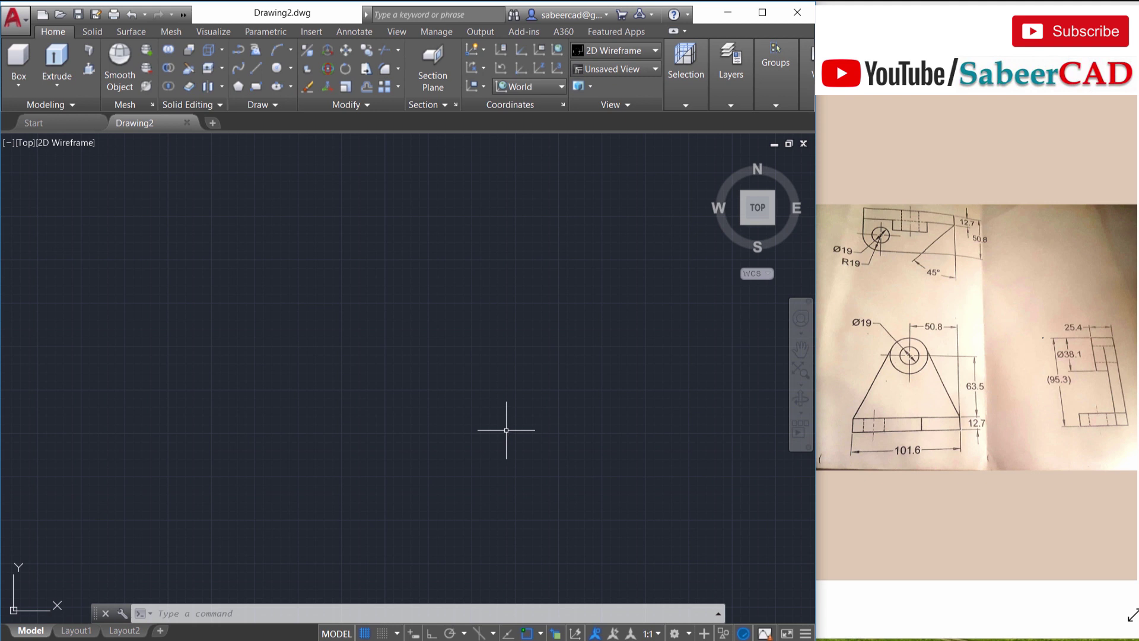
Step: Keep the 3D Modeling workspace and turn the view to south-west isometric
click(184, 17)
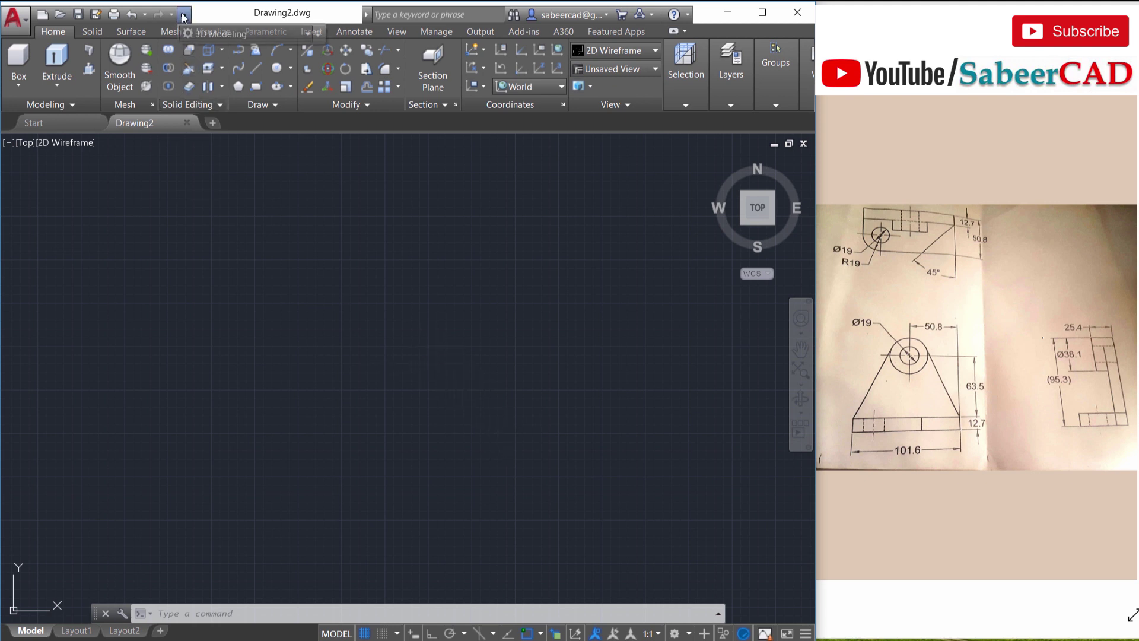
click(246, 32)
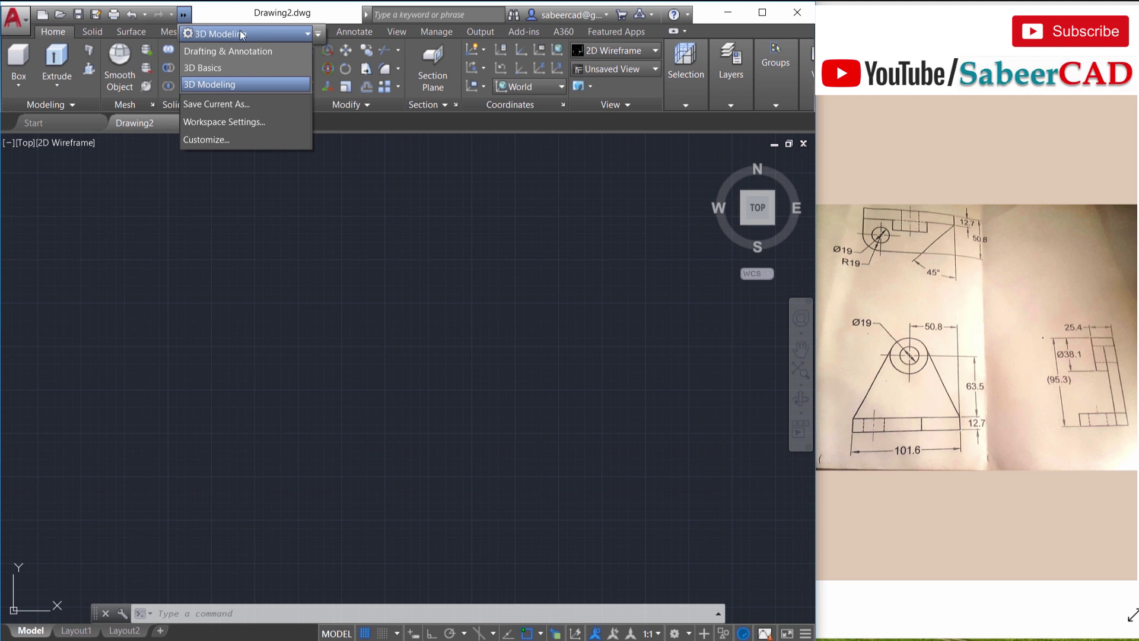
click(263, 89)
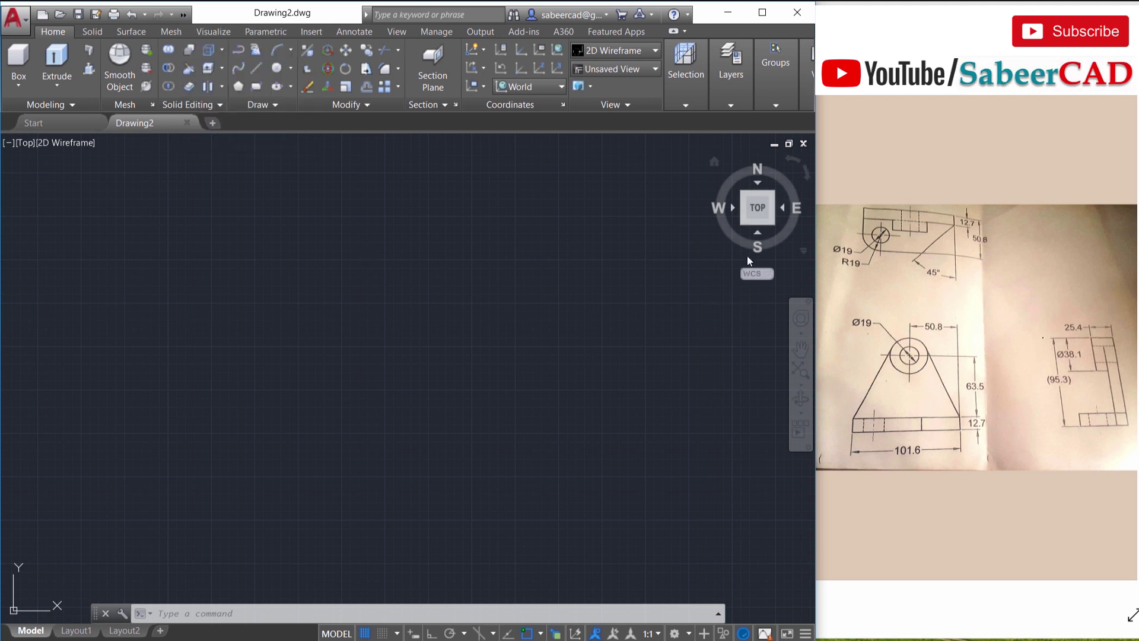
click(744, 223)
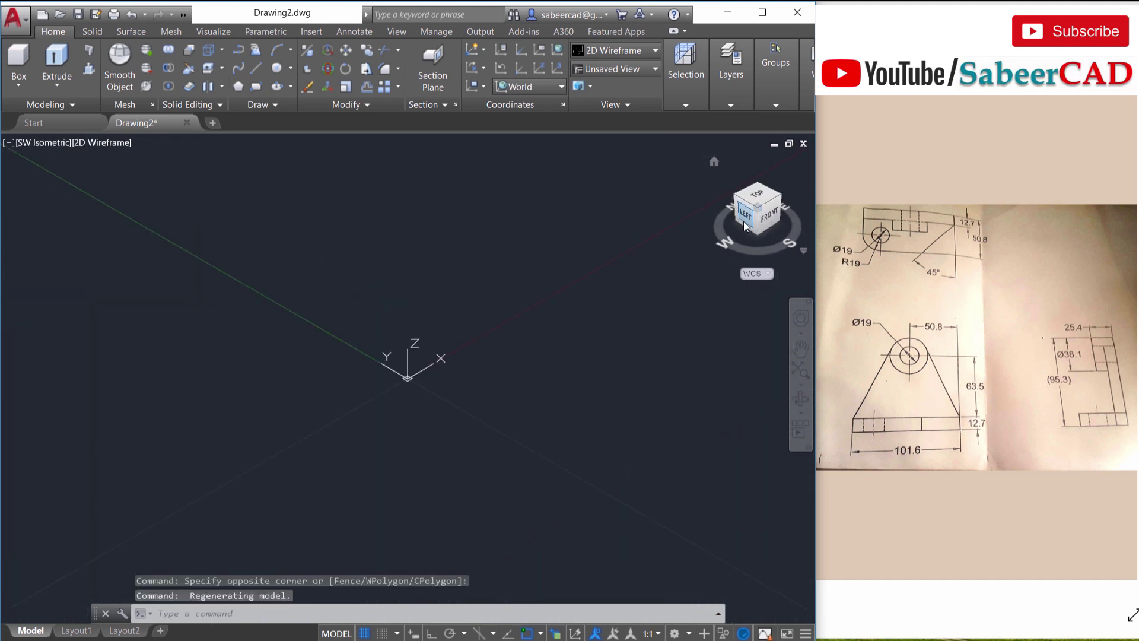
Step: Set the UCS to the Front preset from the Visualize tab
click(213, 31)
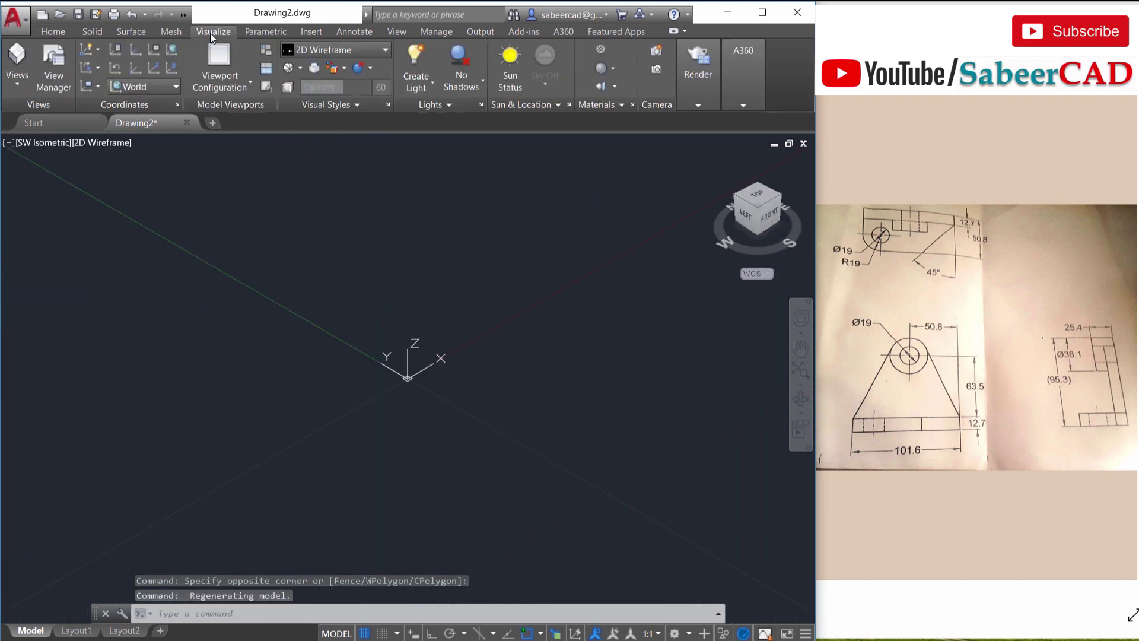
click(140, 88)
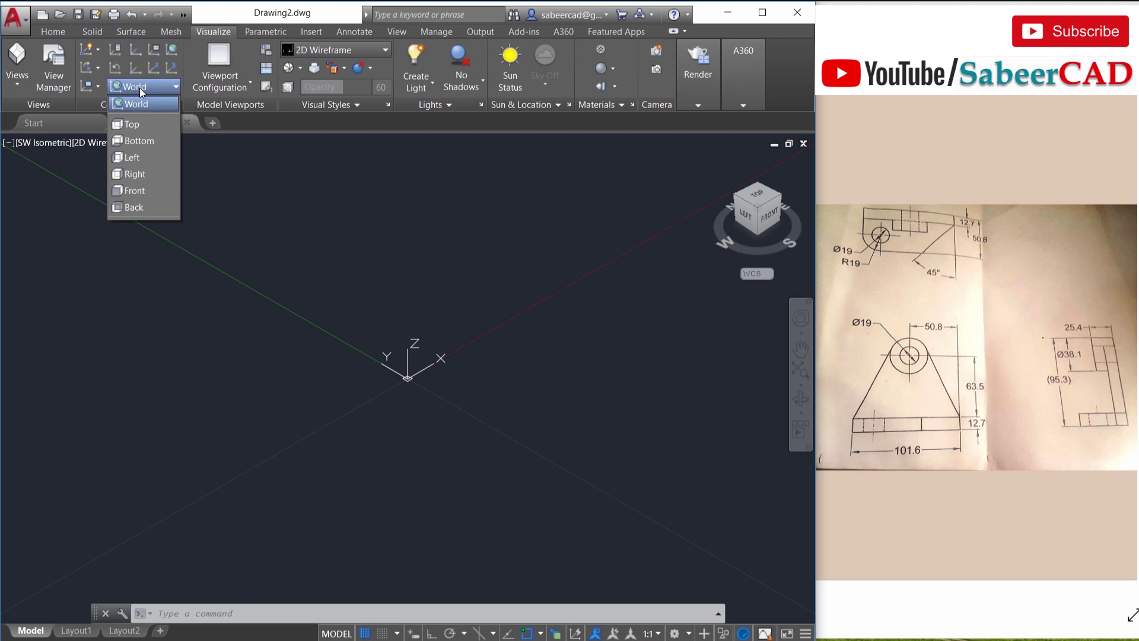
click(136, 192)
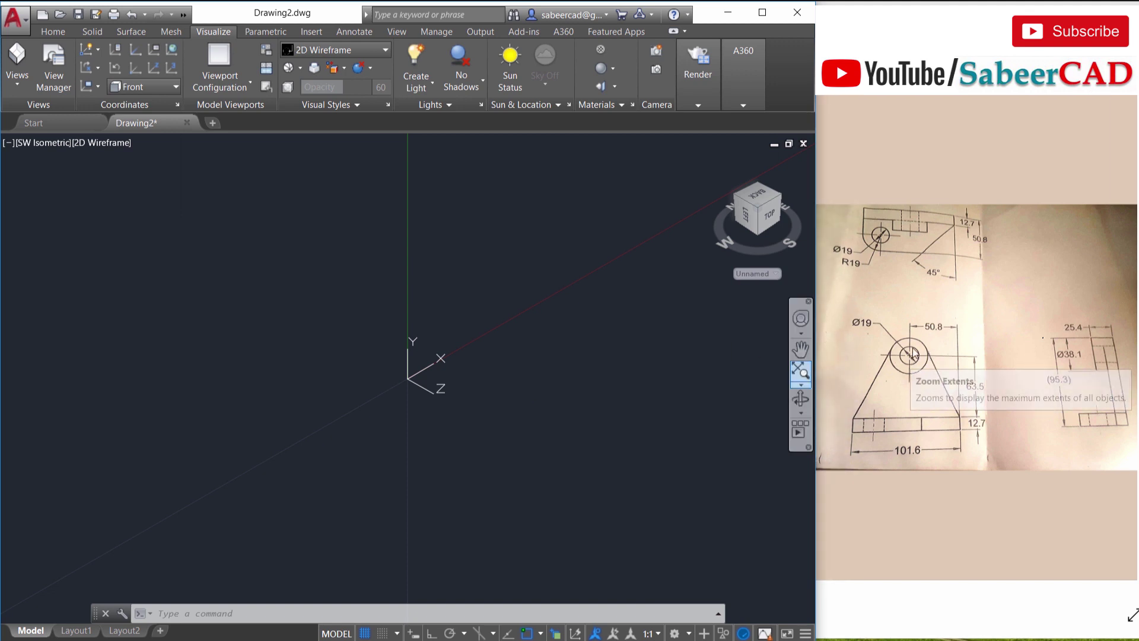
Step: Undo the previous circle and draw a 19-diameter circle at the origin
key(ctrl+z)
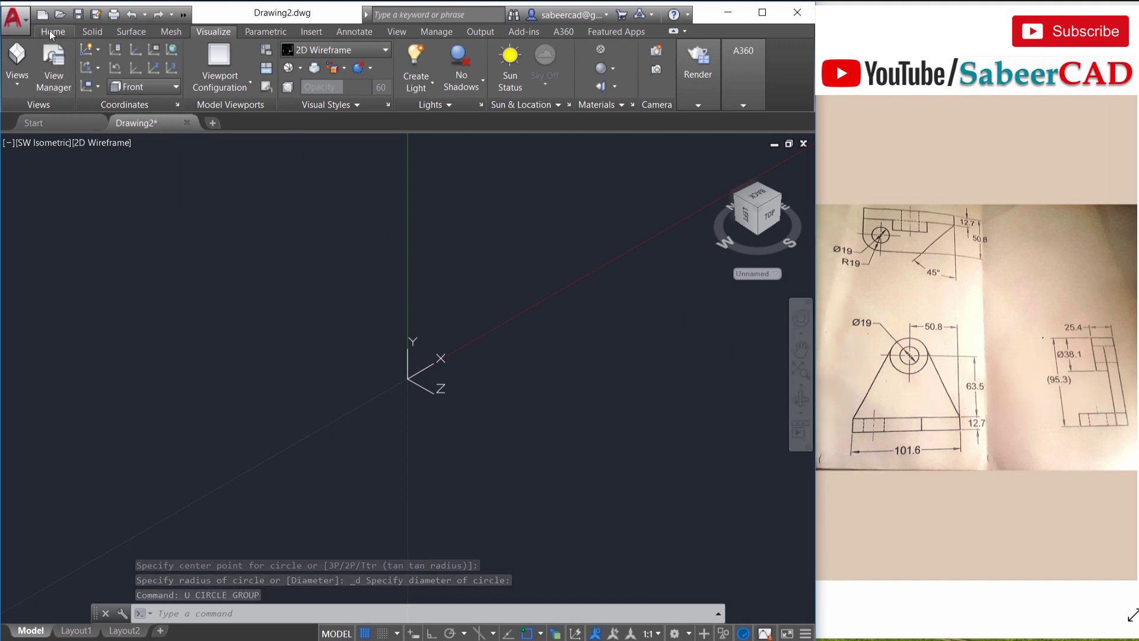
click(52, 33)
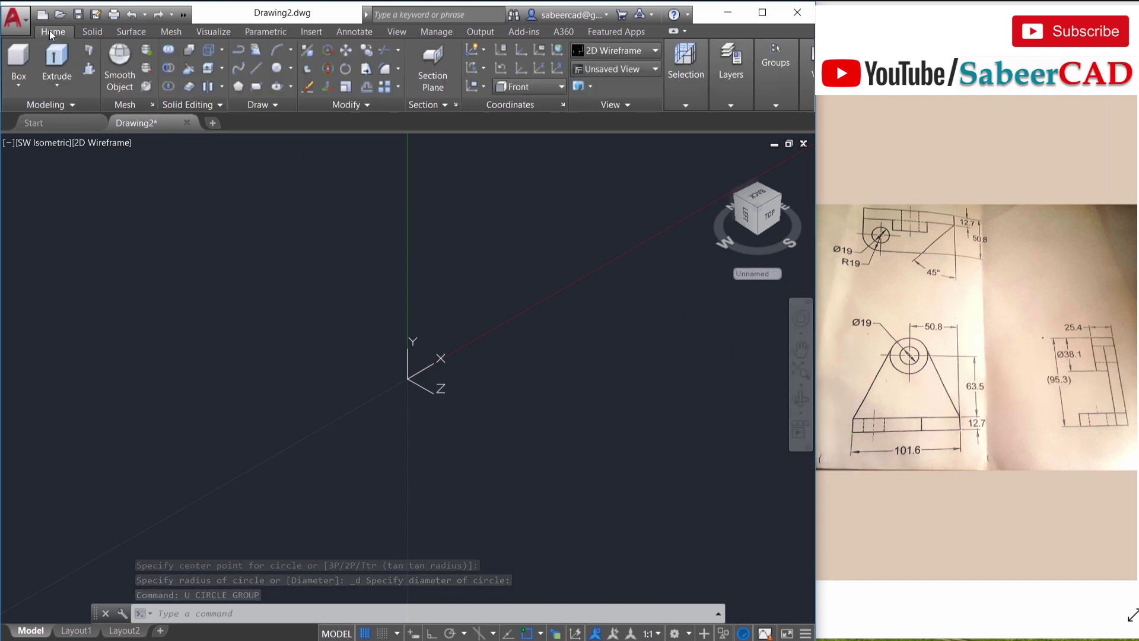
click(291, 67)
click(341, 127)
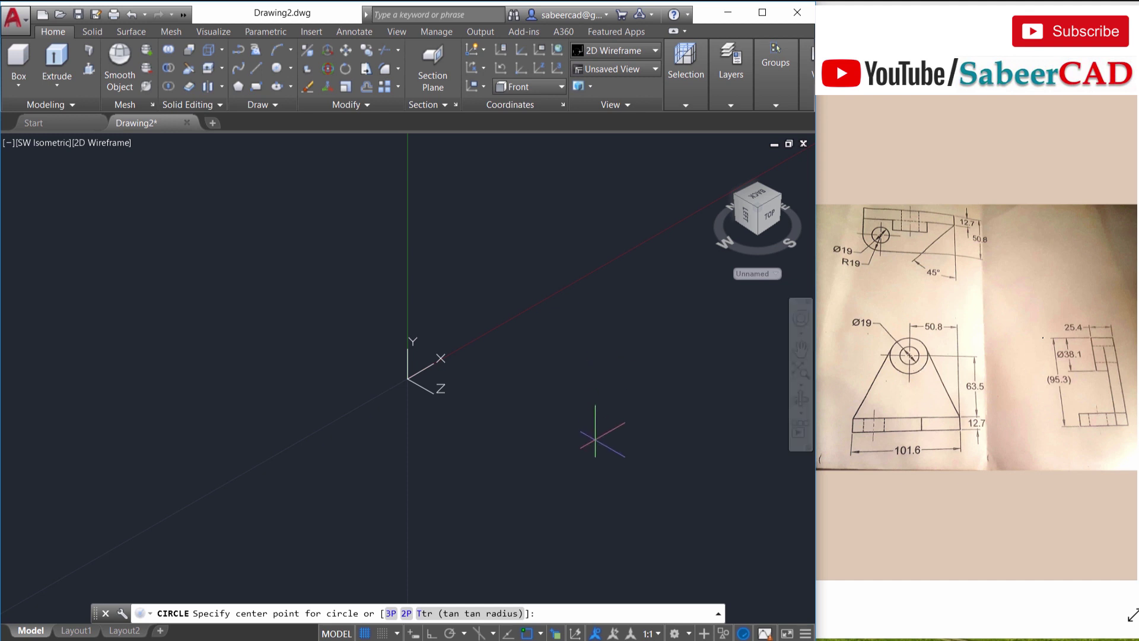
click(363, 309)
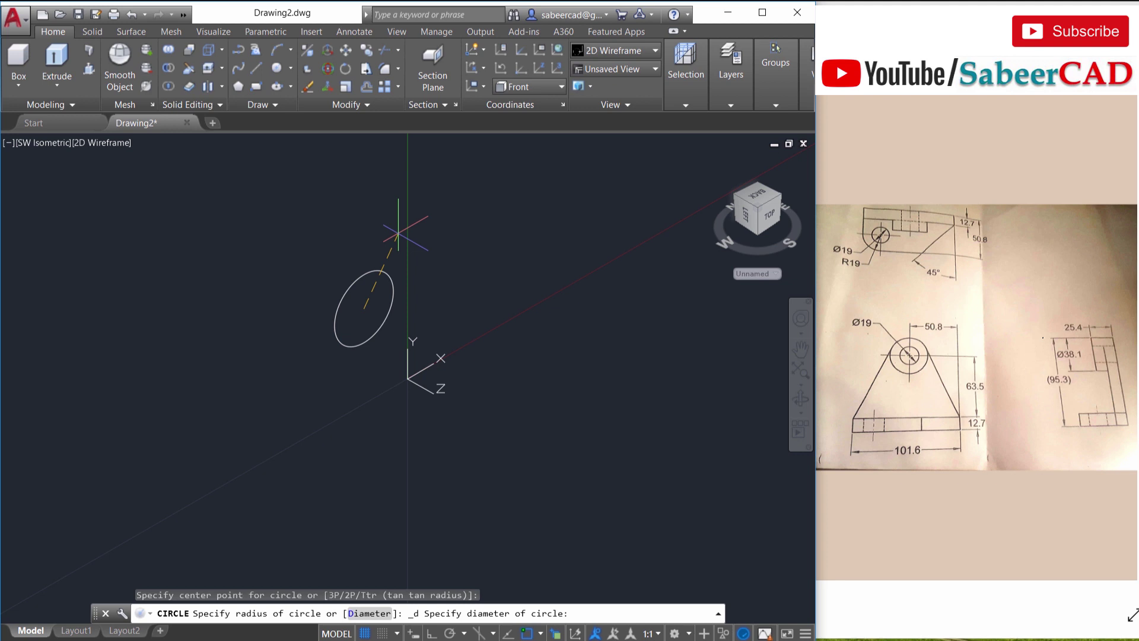
text(19)
key(Return)
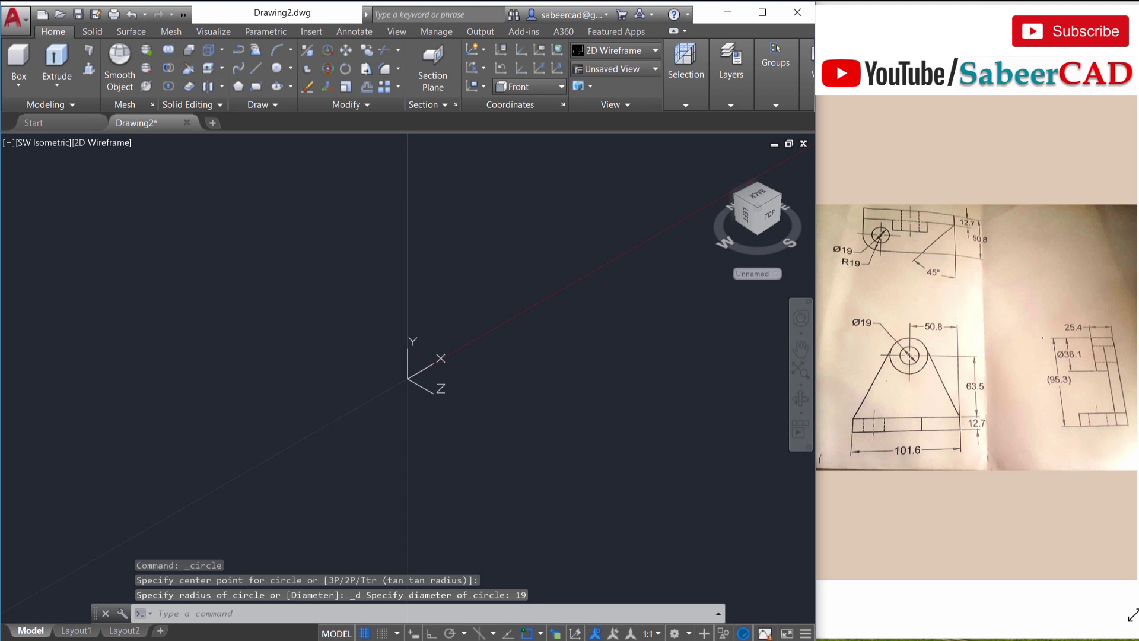
Step: Add a concentric 38.1-diameter circle centred at the origin
middle_click(371, 274)
scroll(329, 269, down, 8)
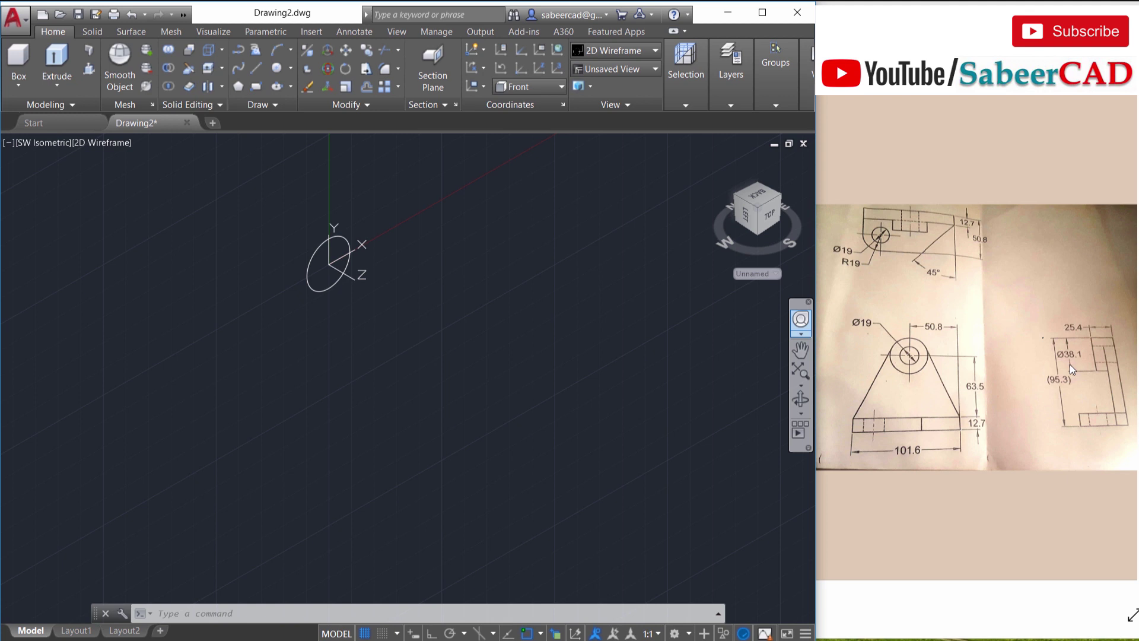
click(290, 68)
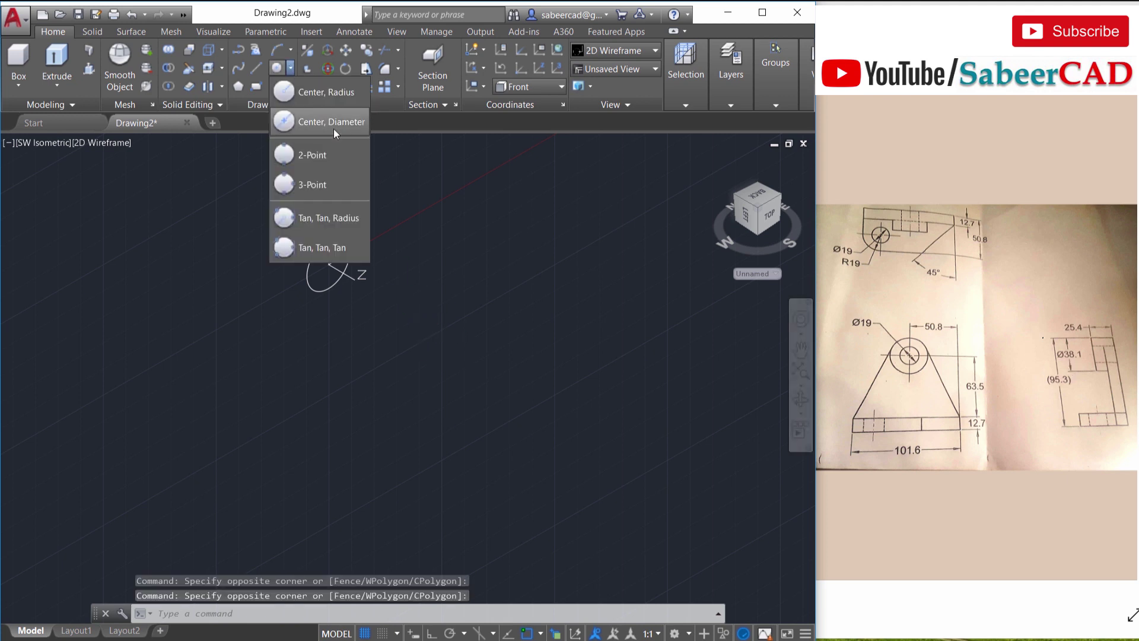
click(334, 128)
click(328, 262)
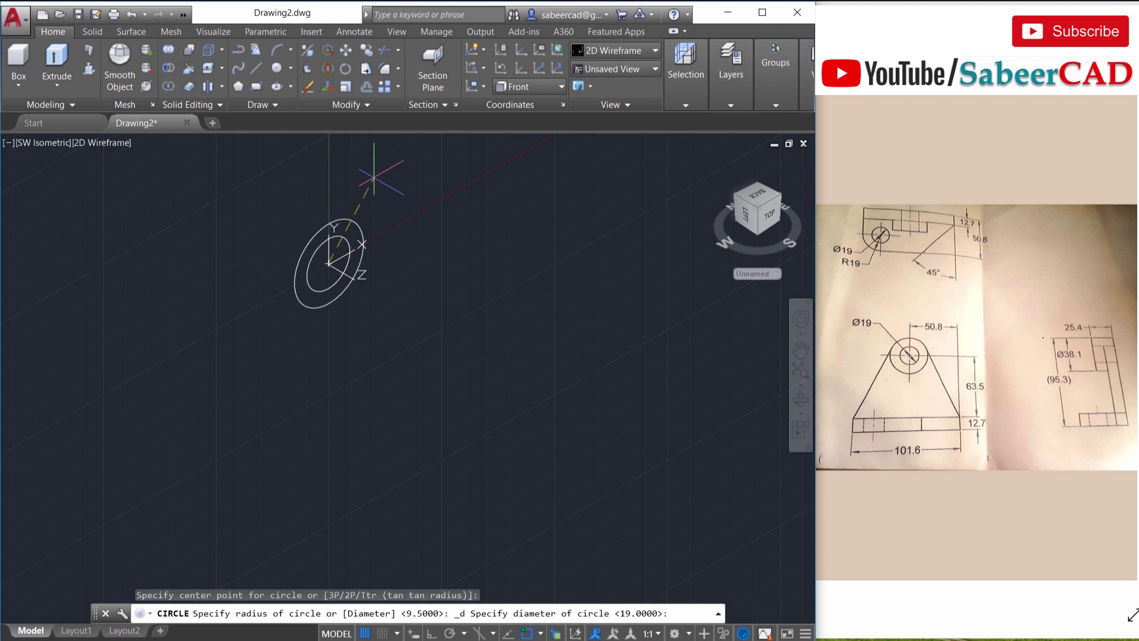
text(38.1)
key(Return)
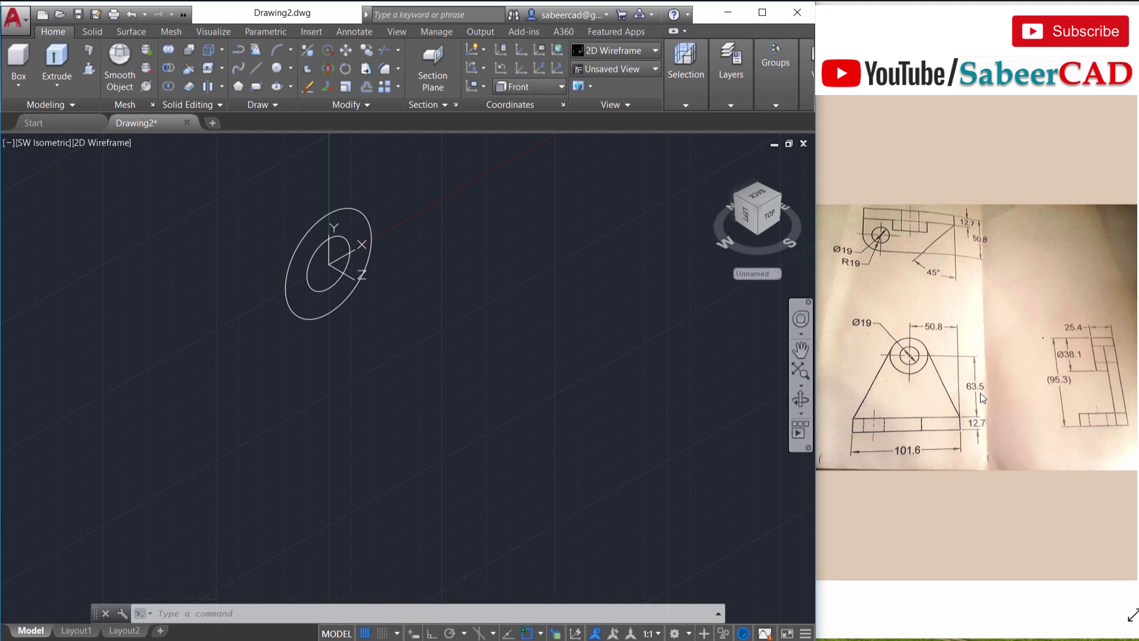
Step: With Ortho on, draw a 63.5 vertical line from the circles' centre
click(256, 68)
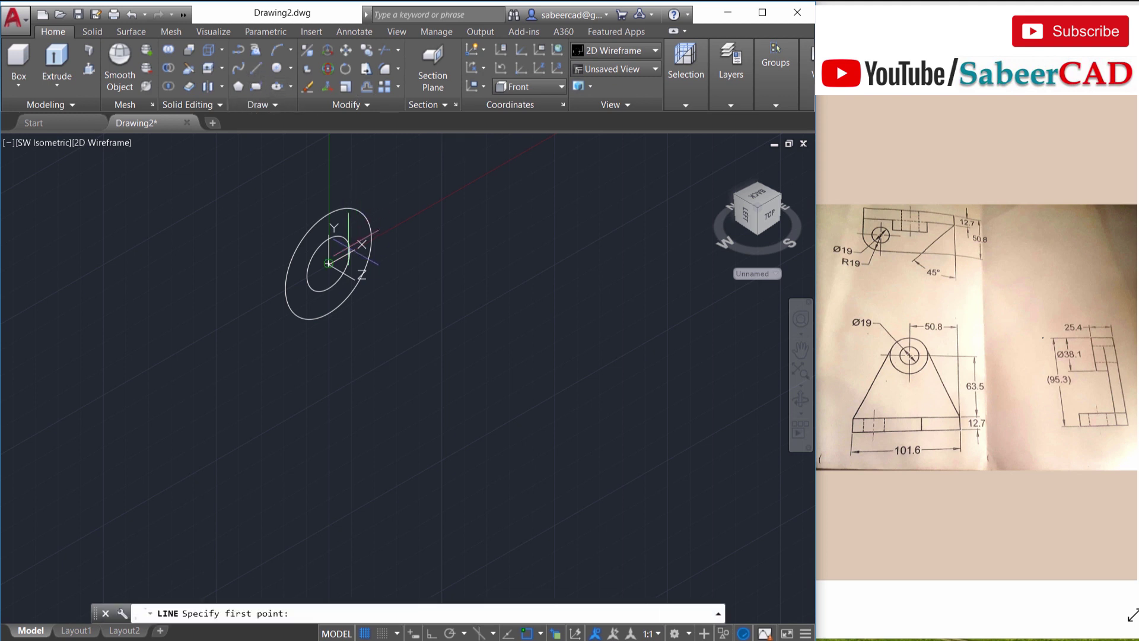
click(330, 264)
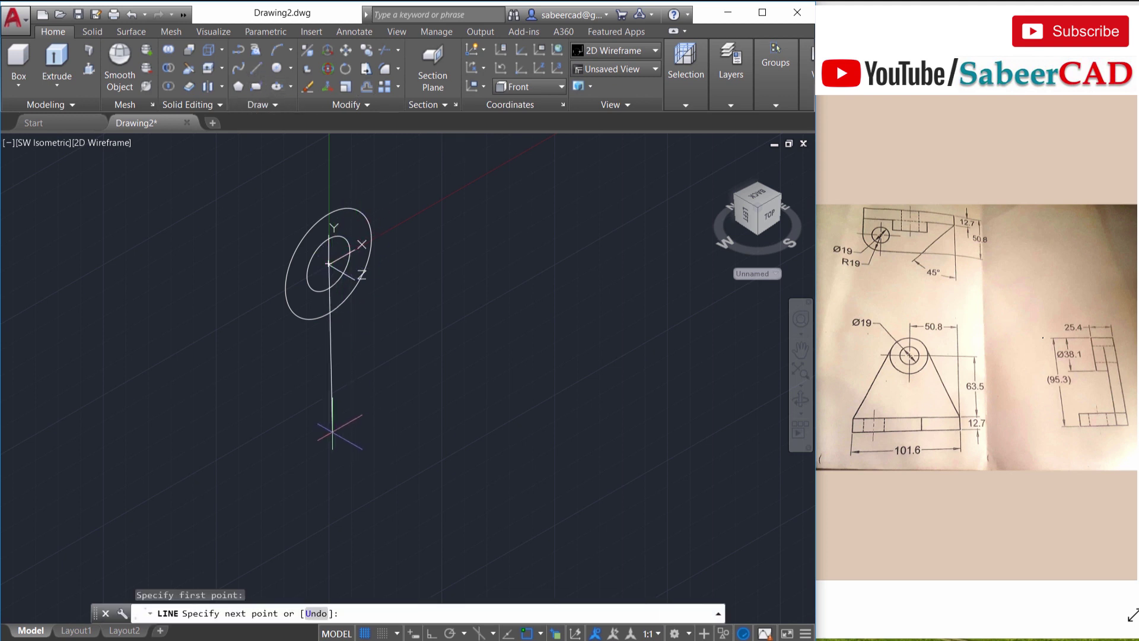
click(431, 633)
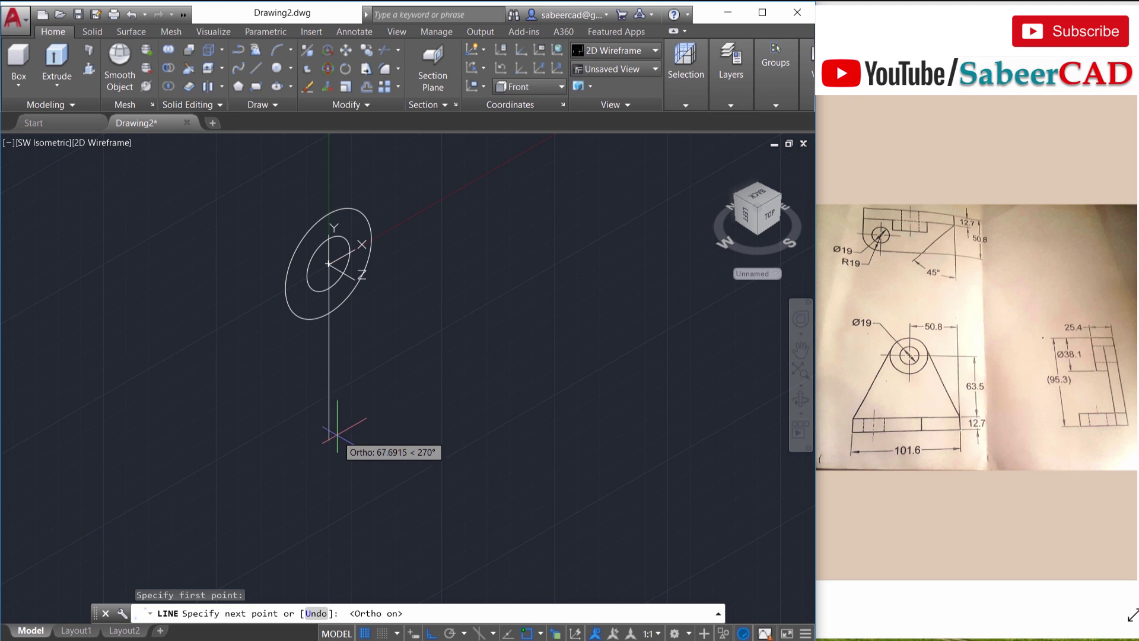
text(63.5)
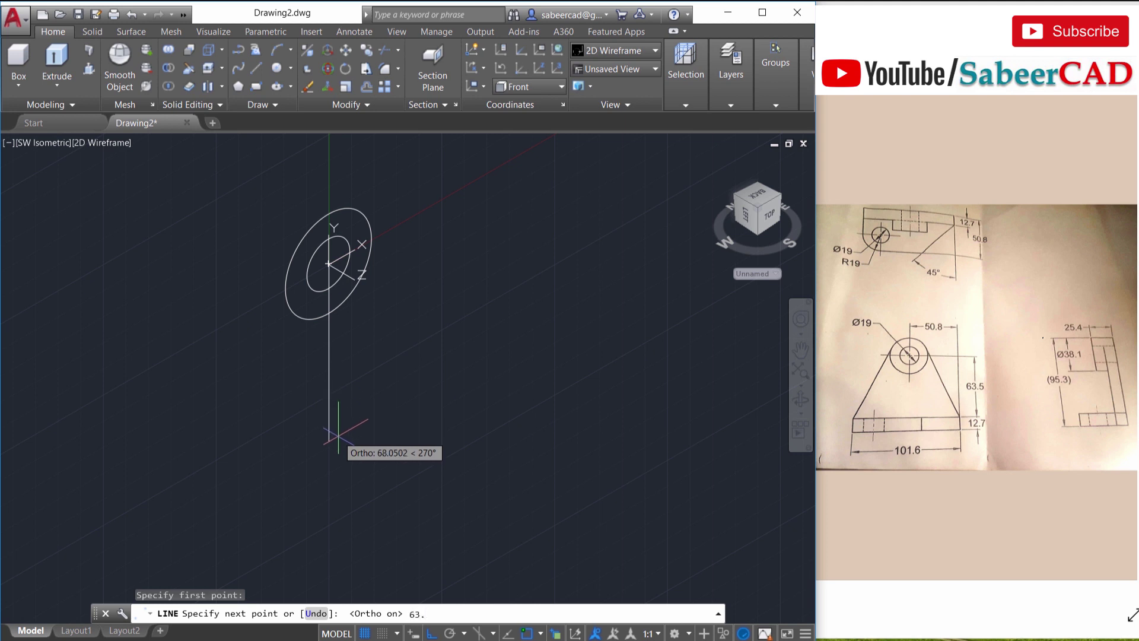
key(Return)
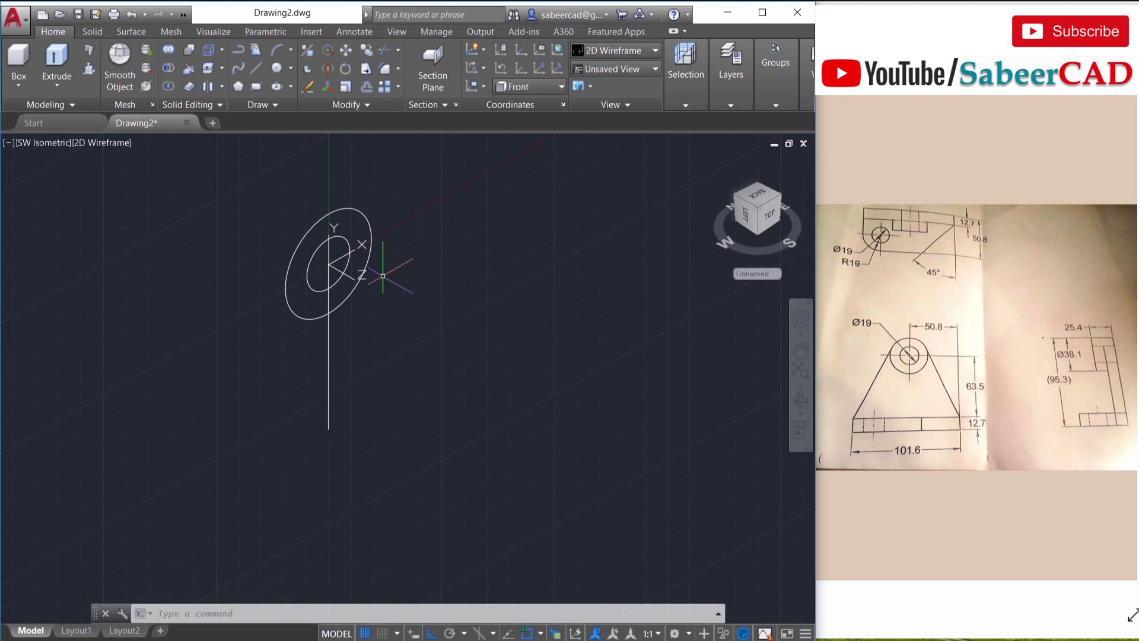
Step: Draw a 101.6 horizontal base line
right_click(480, 230)
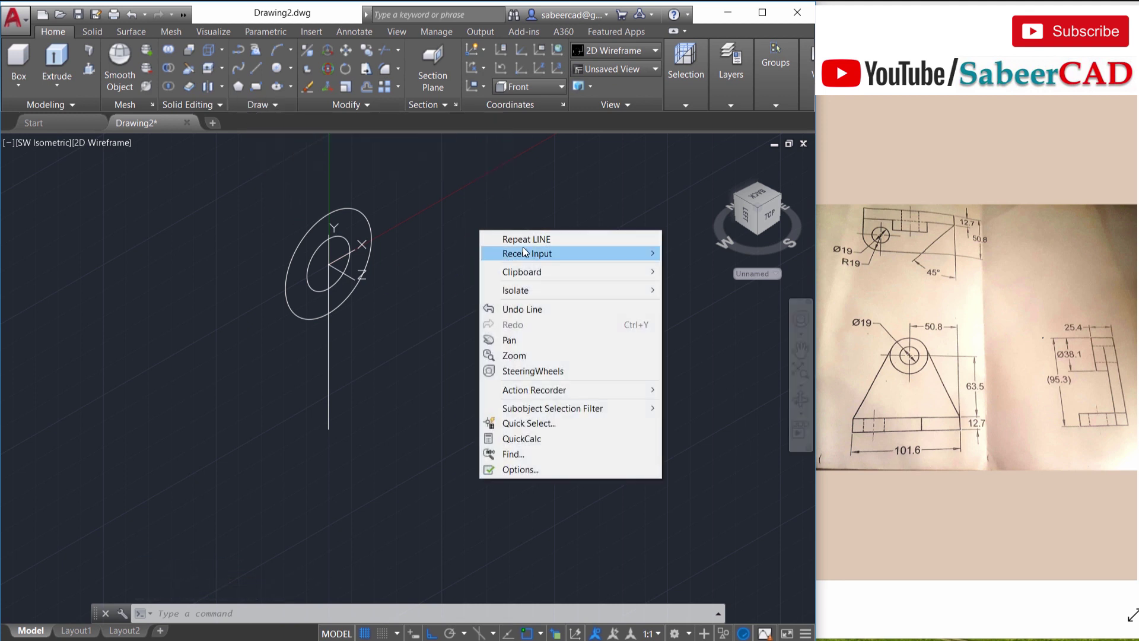
click(522, 234)
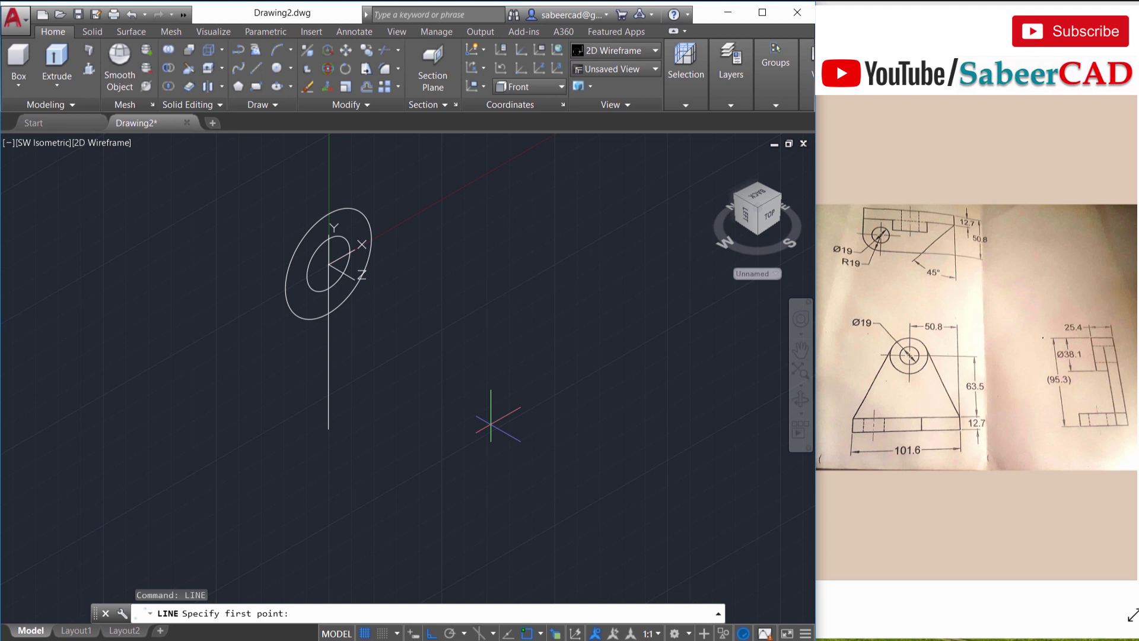
click(490, 407)
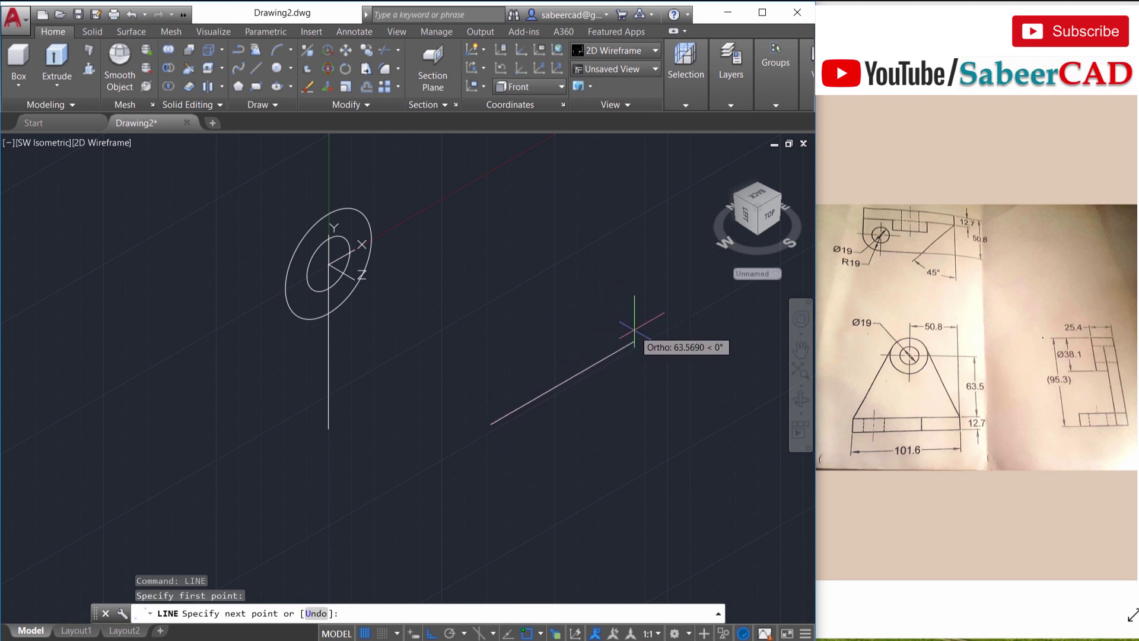
text(101.6)
key(Return)
Step: Move the 101.6 base line so its midpoint sits on the vertical line's bottom end
click(346, 50)
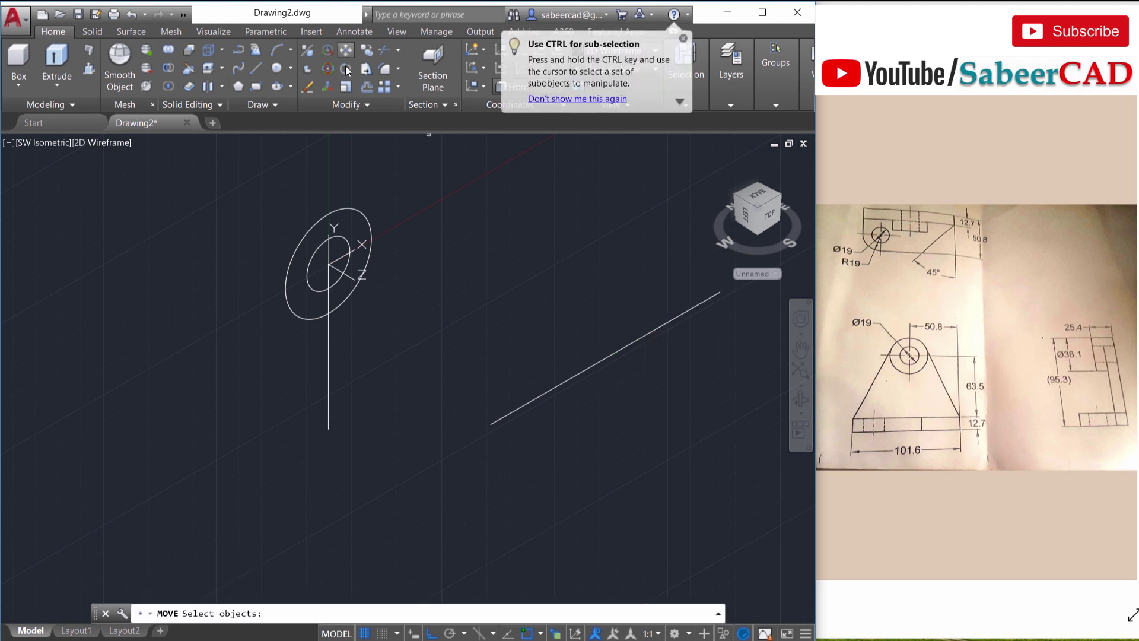
click(593, 364)
key(Return)
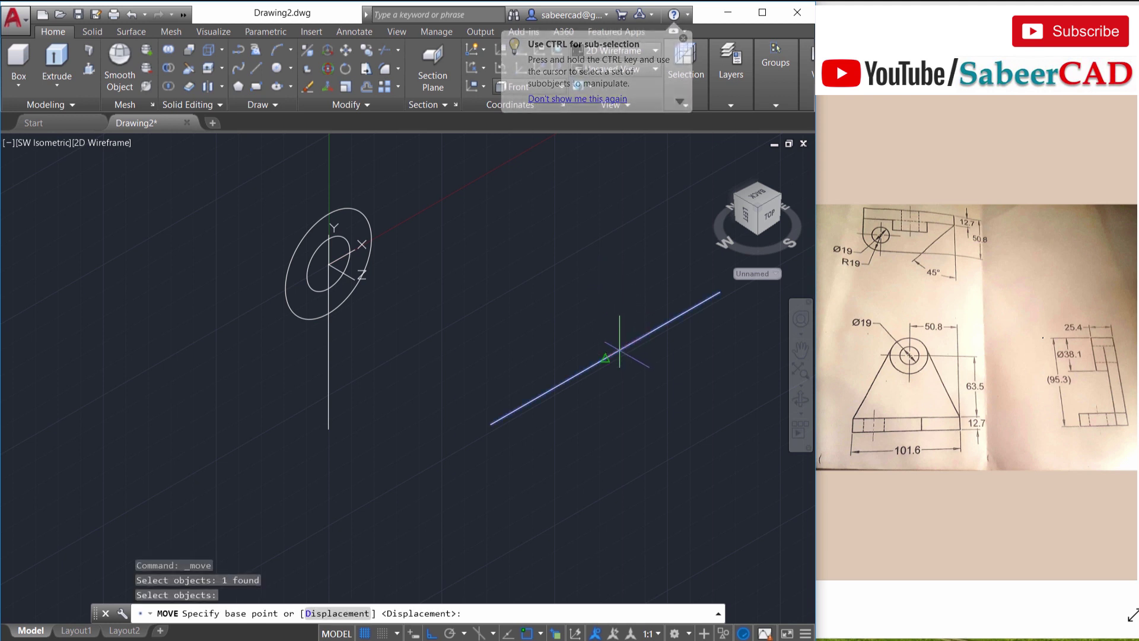
click(605, 358)
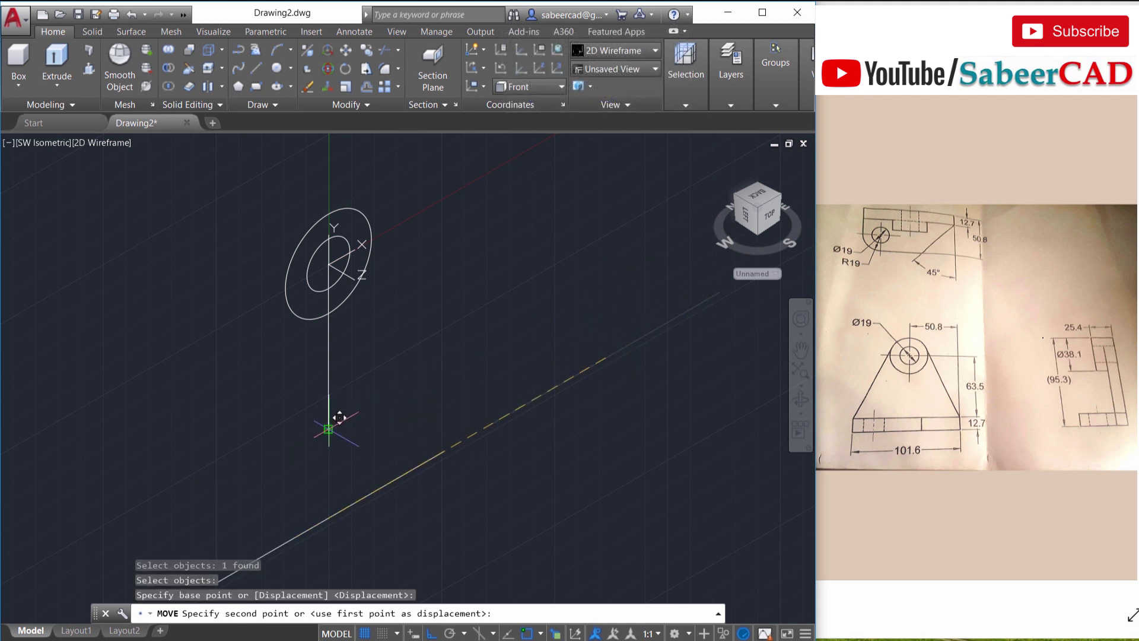
click(333, 431)
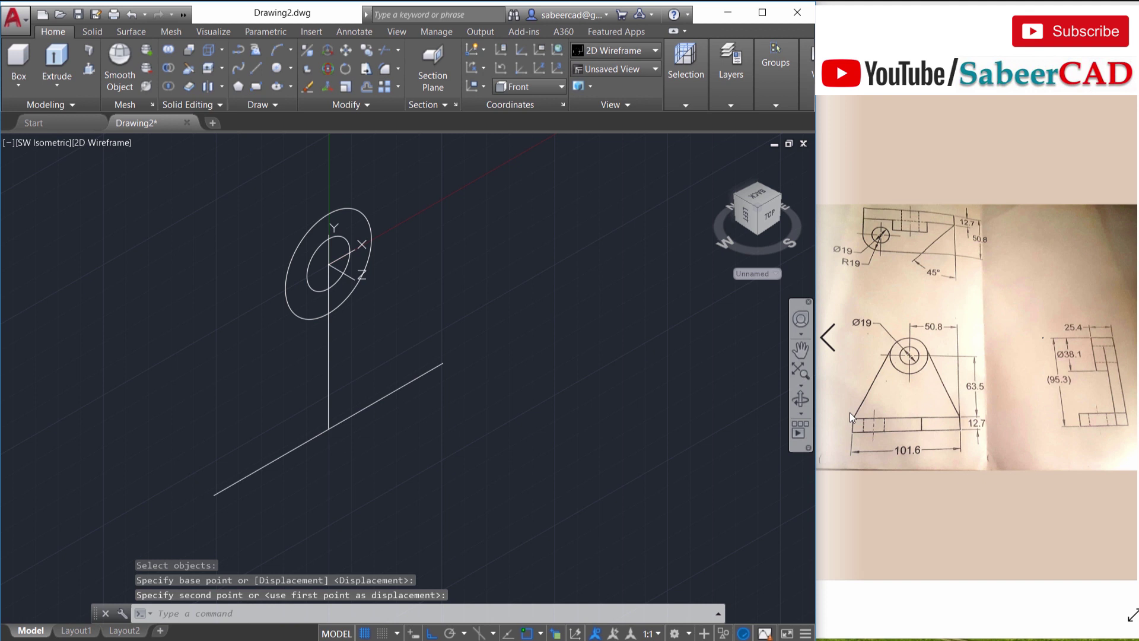
Step: Draw lines from both base line ends tangent to the outer circle, then select the centre line
click(256, 69)
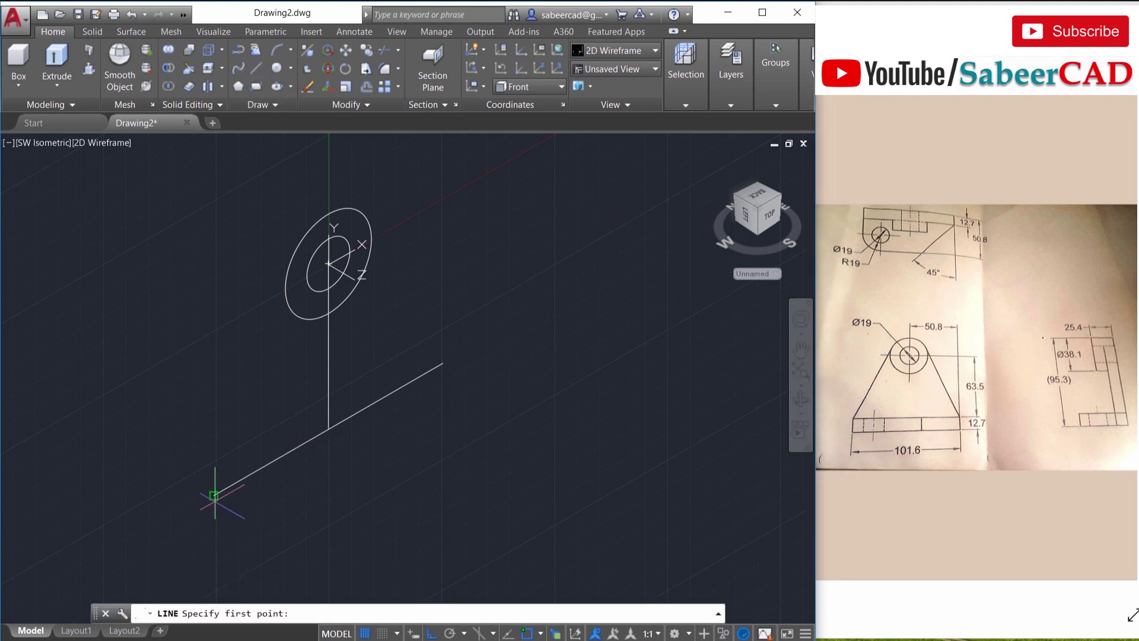
click(214, 494)
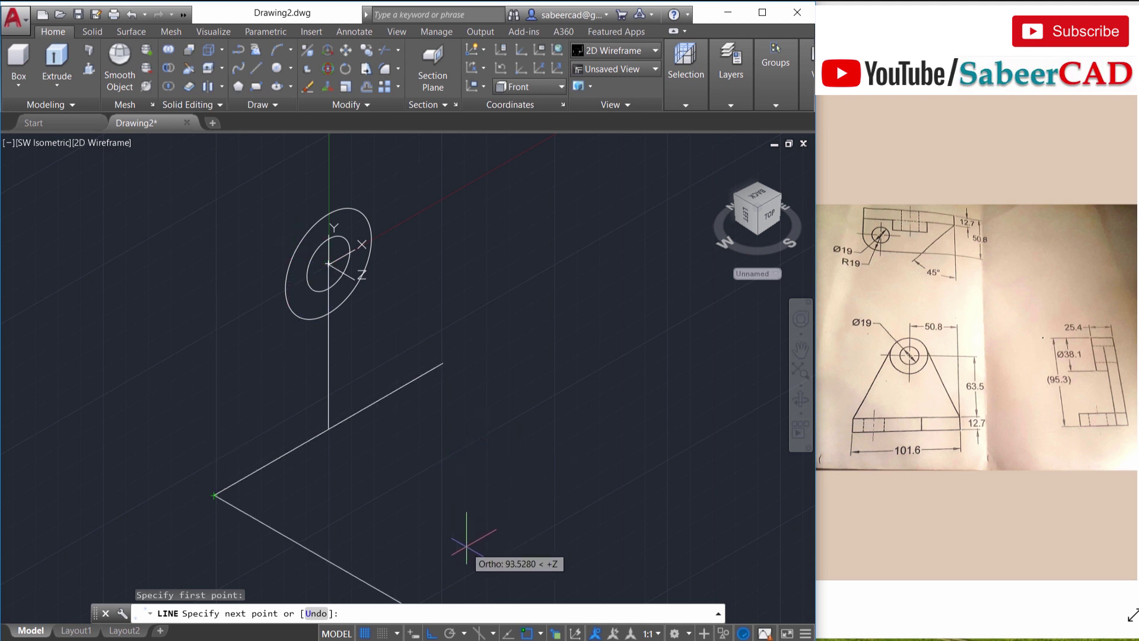
right_click(526, 634)
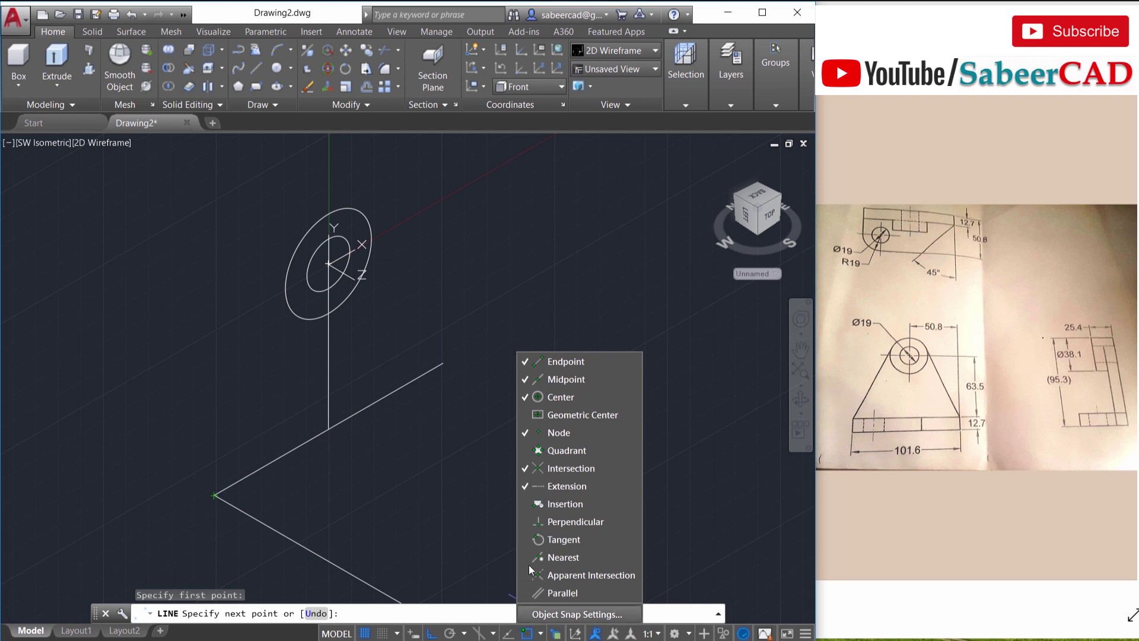
click(564, 540)
click(291, 266)
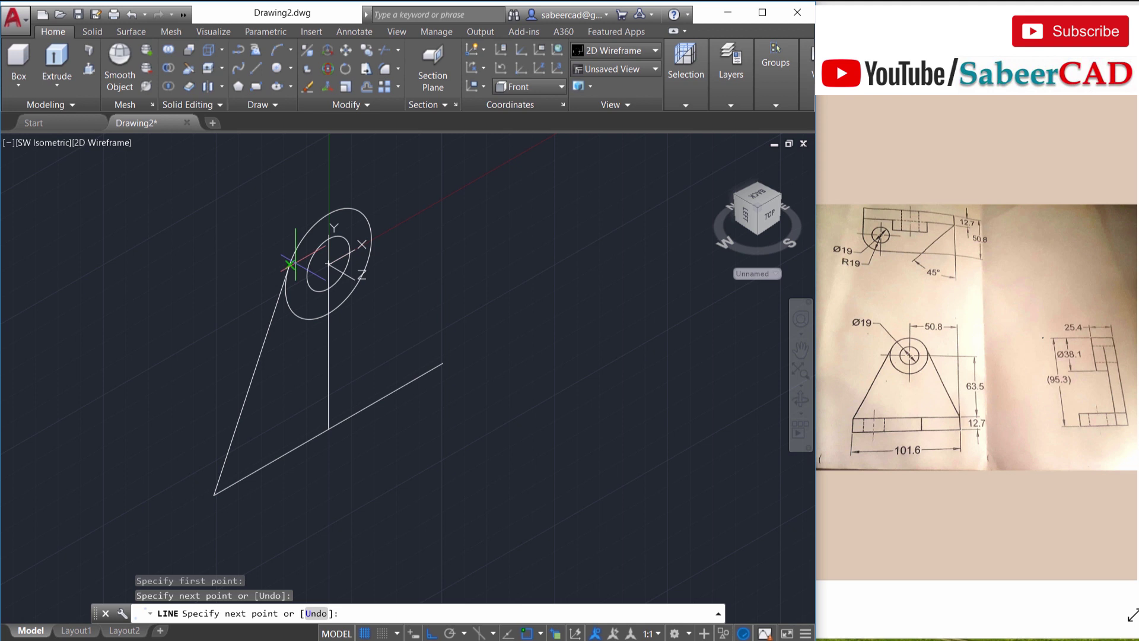
key(Return)
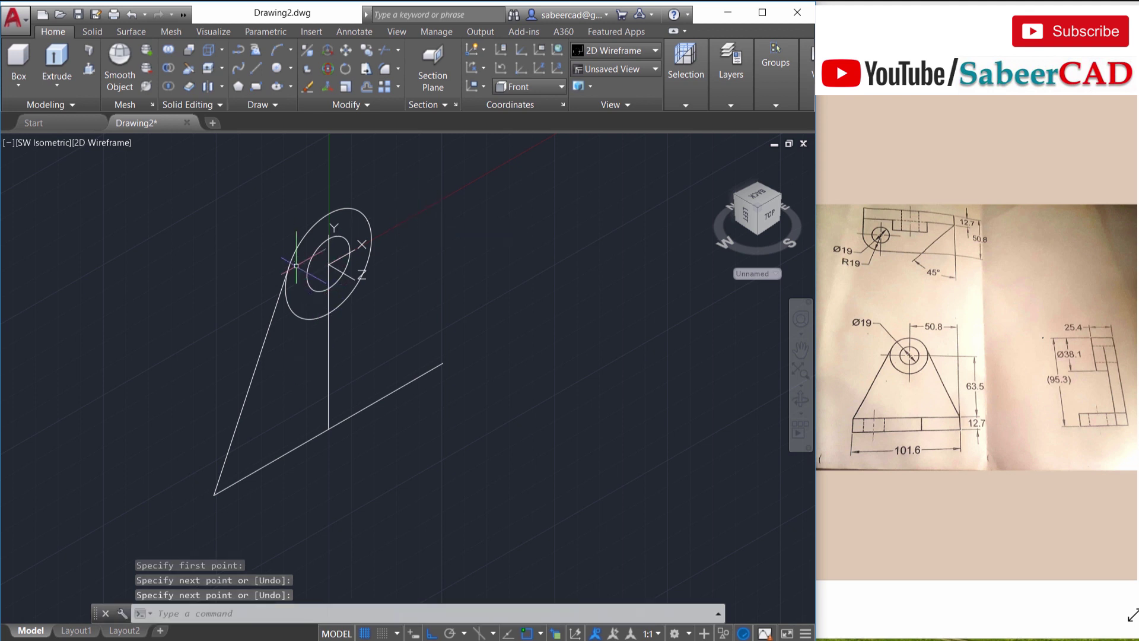
right_click(451, 226)
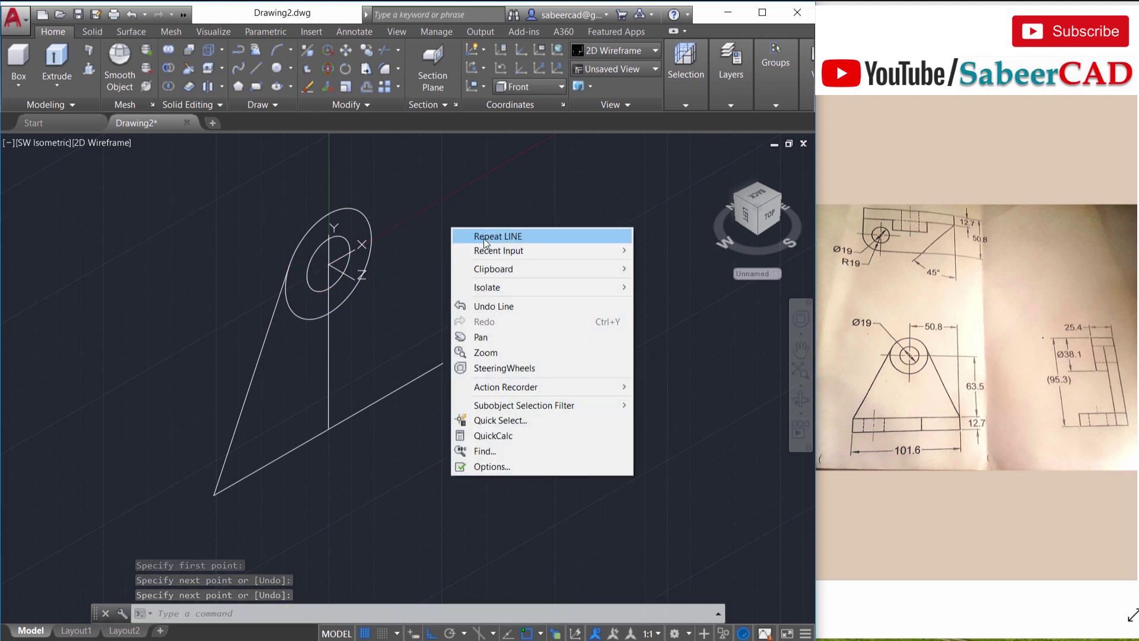
click(482, 238)
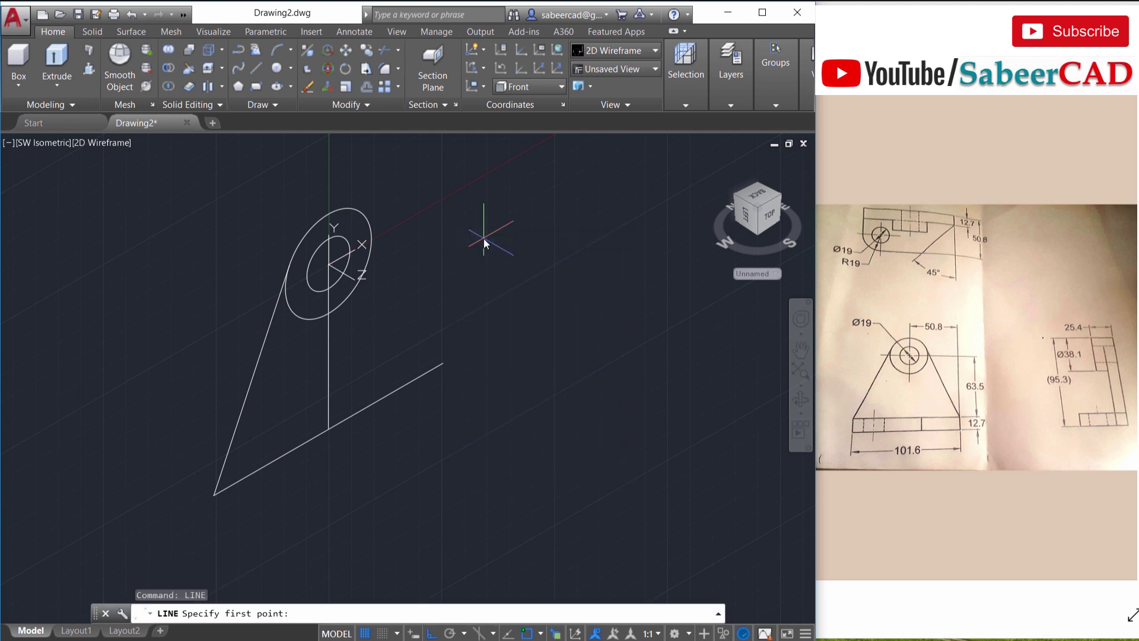
click(443, 363)
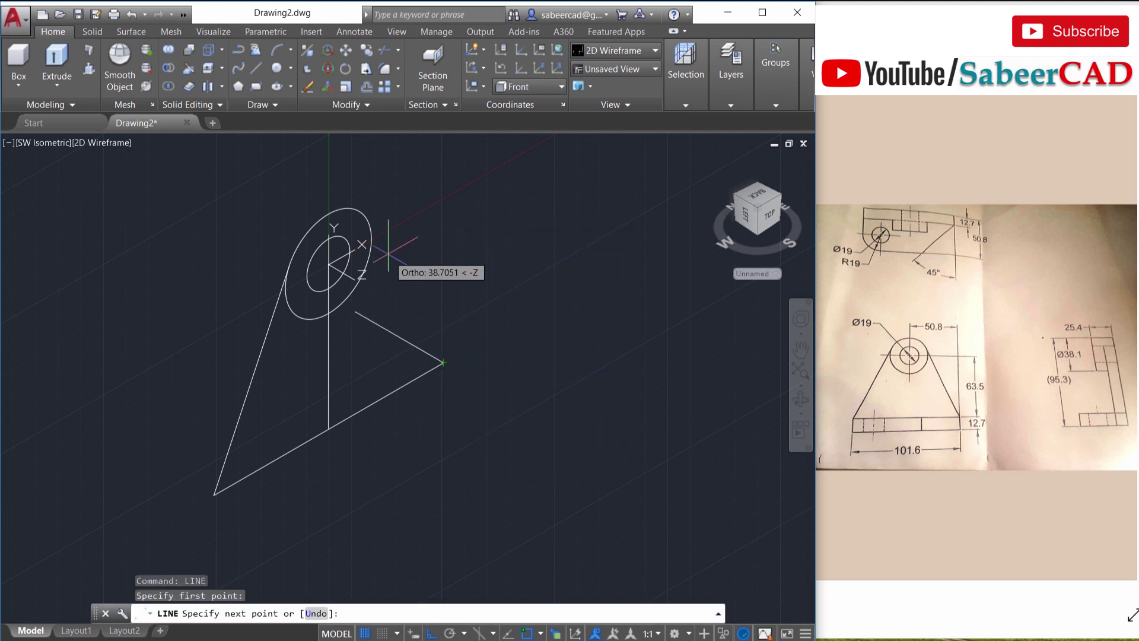
click(369, 224)
key(Return)
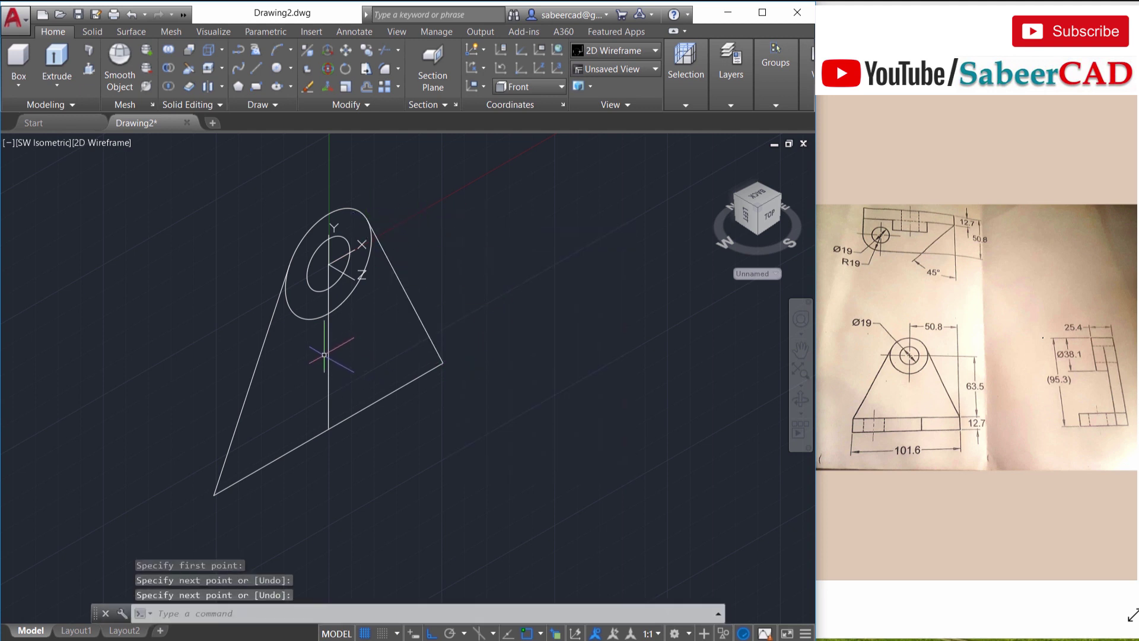
click(329, 354)
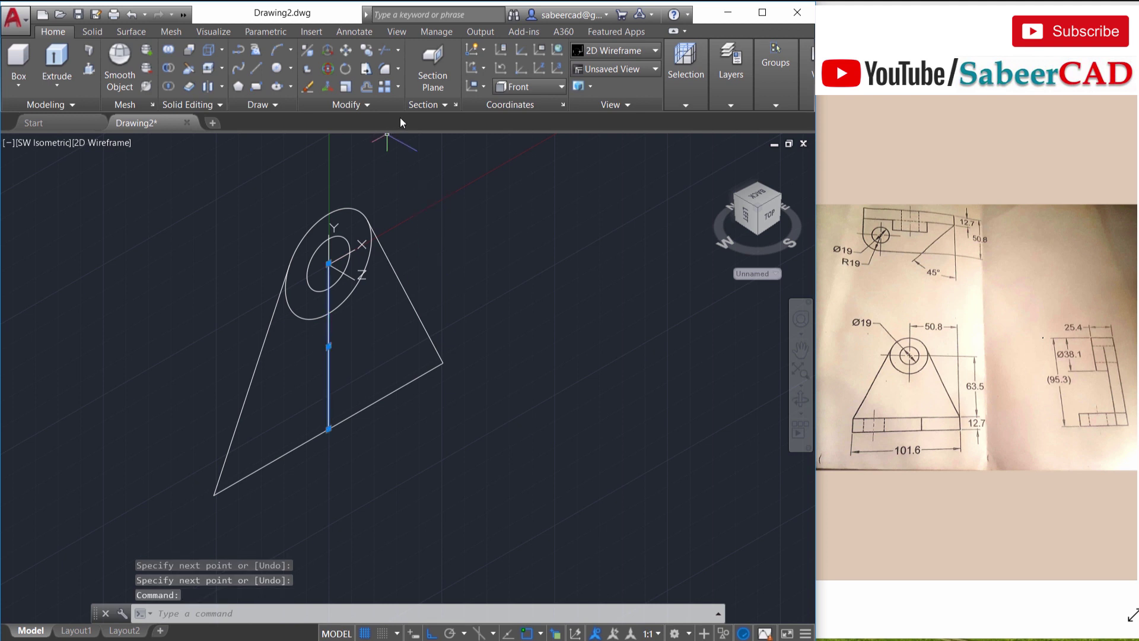
Step: Erase the vertical centre line and press-pull the triangular area 12.7
key(Delete)
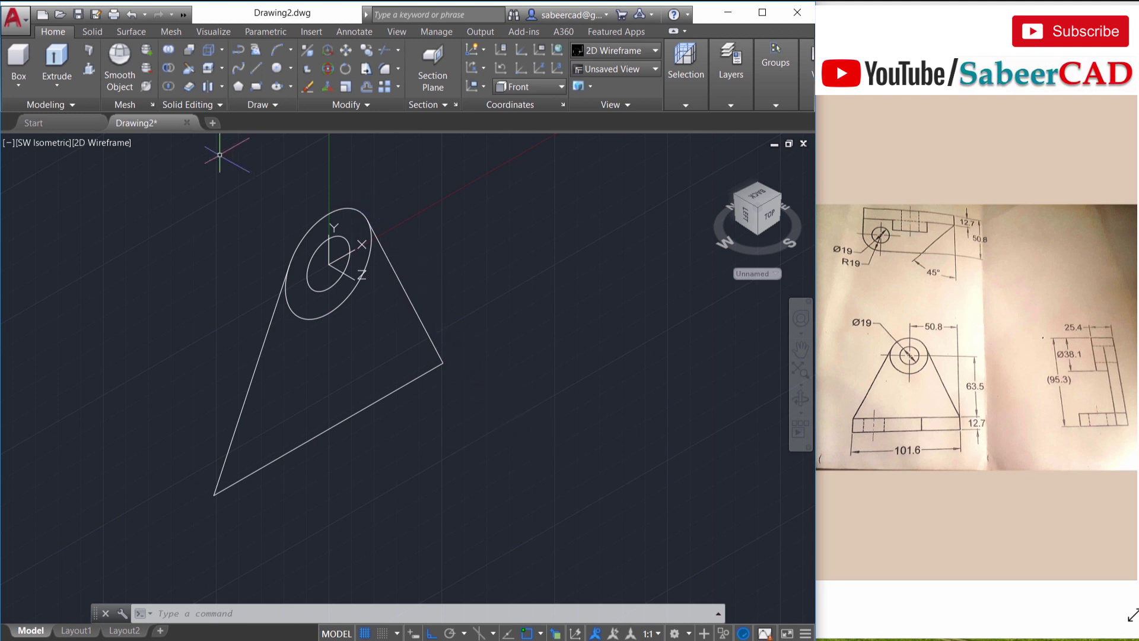
click(88, 70)
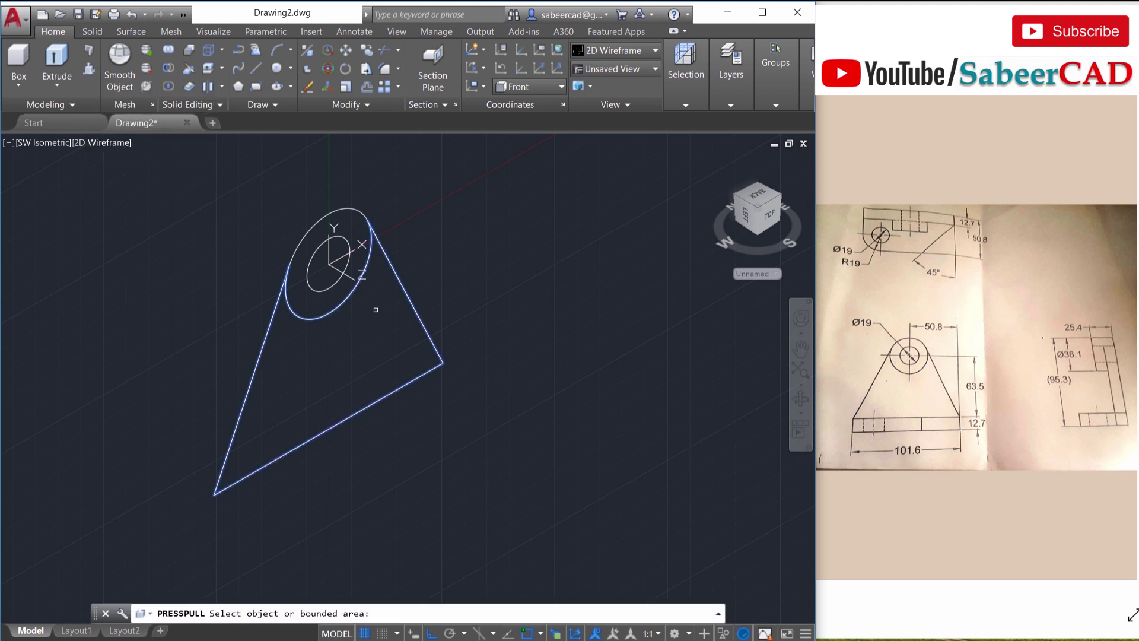
click(375, 333)
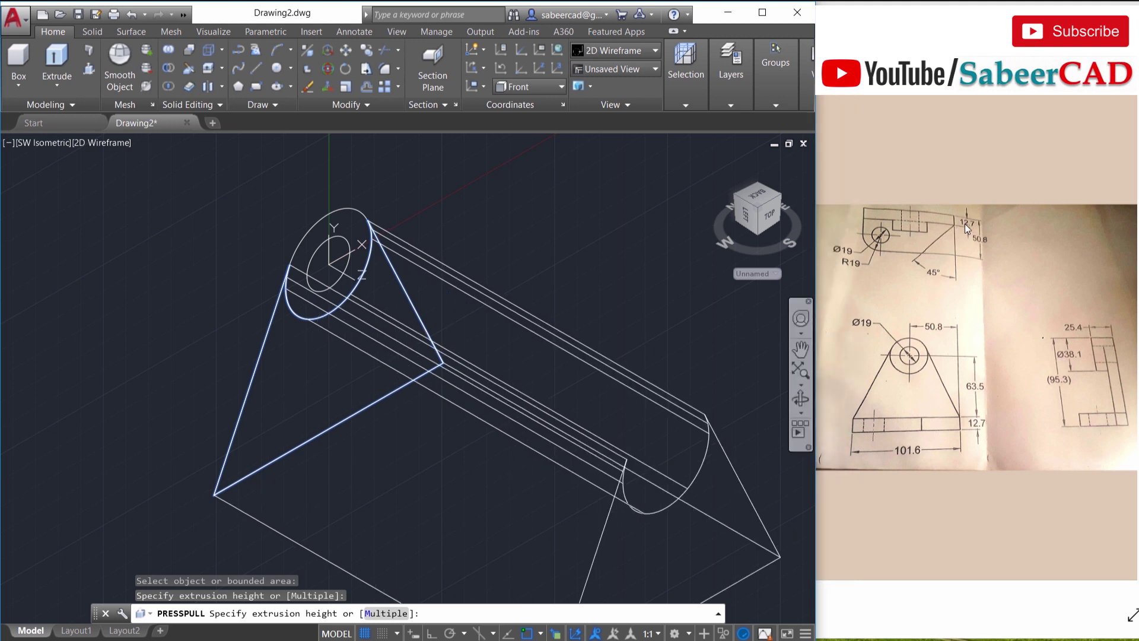
key(Return)
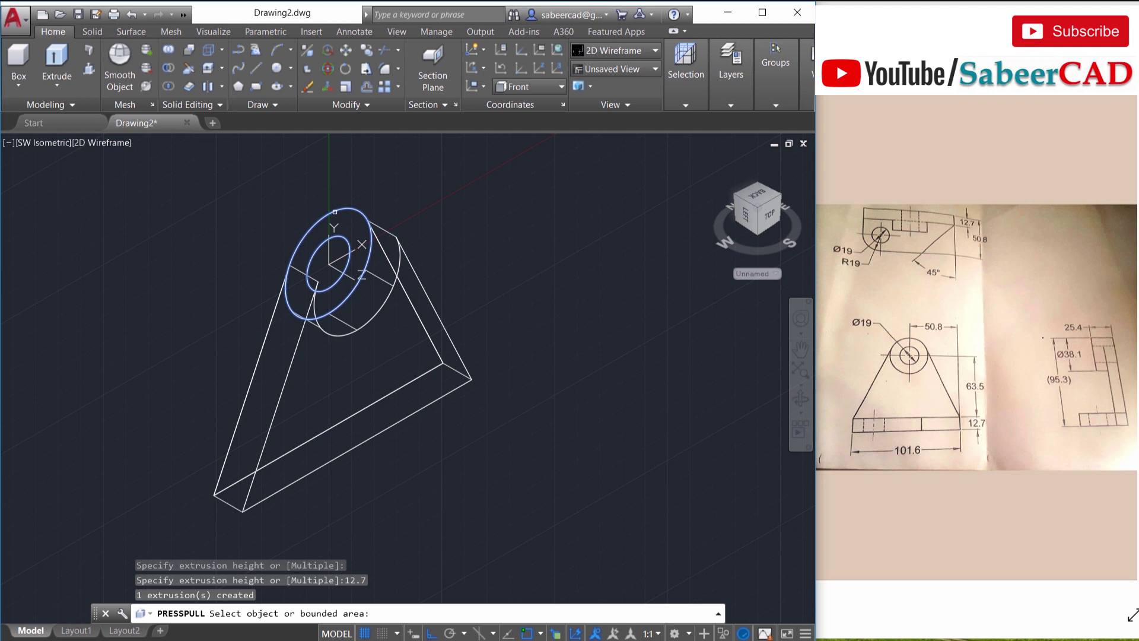
Step: Press-pull the ring between the two circles 25.4 to form the hub
click(353, 237)
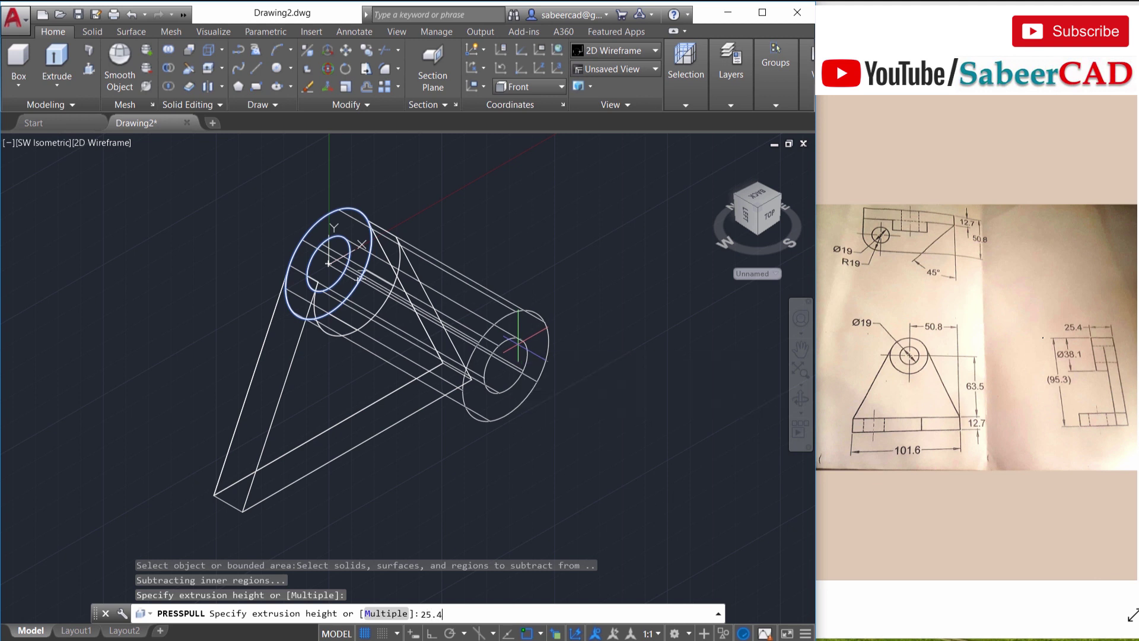
text(25.4)
key(Return)
Step: Switch the viewport to the Shaded with edges visual style and orbit the model
click(101, 142)
click(114, 150)
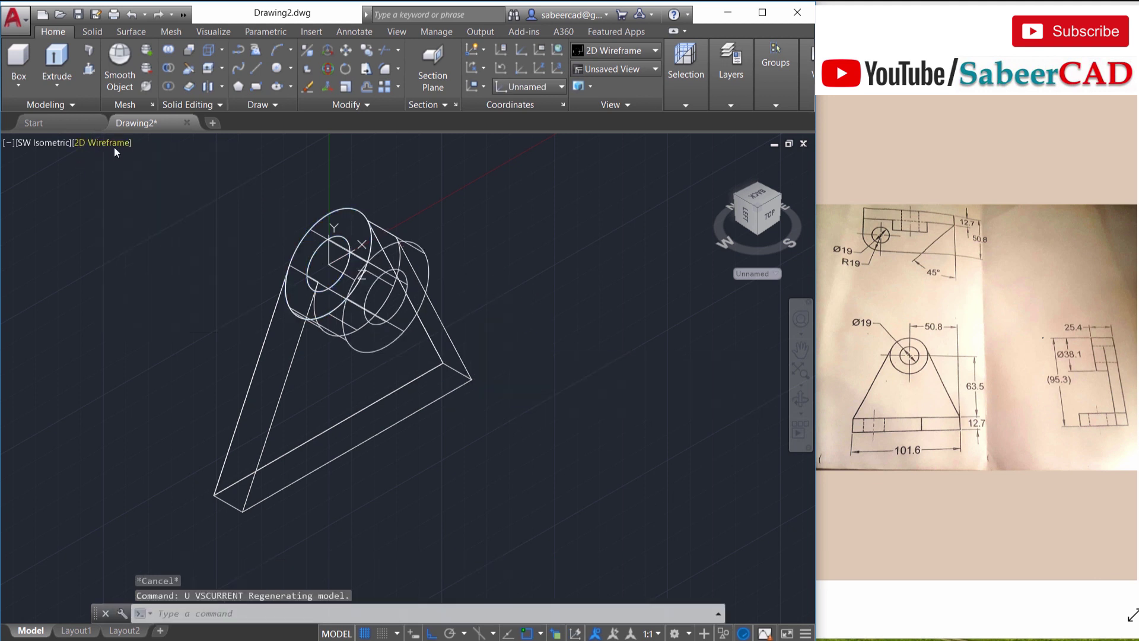
click(114, 147)
click(188, 246)
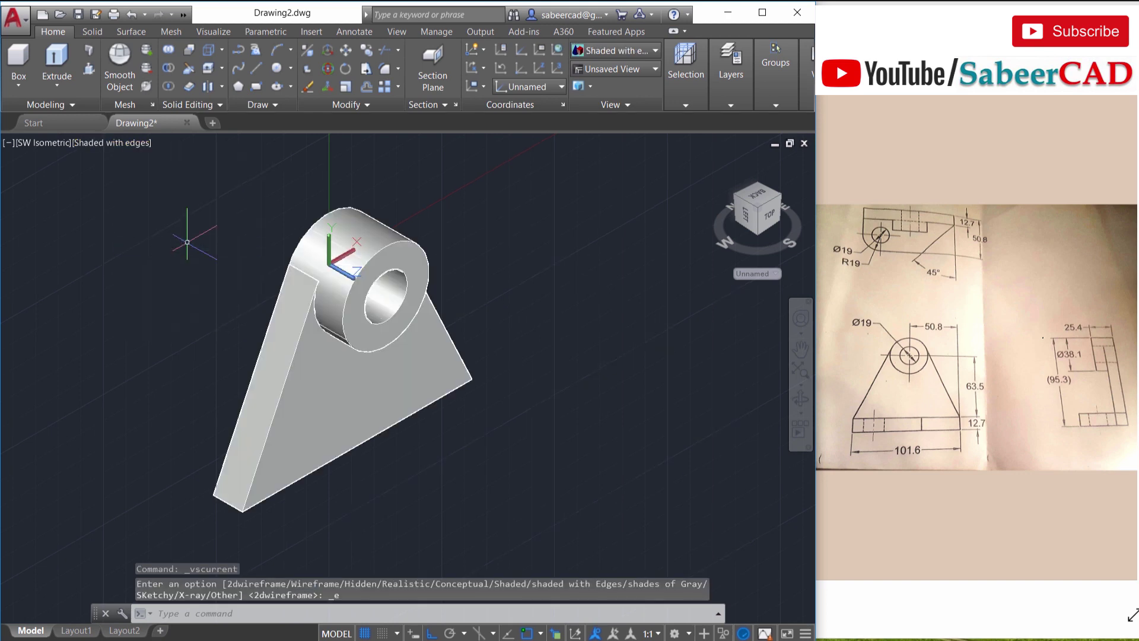
shift+middle_drag(329, 402, 318, 381)
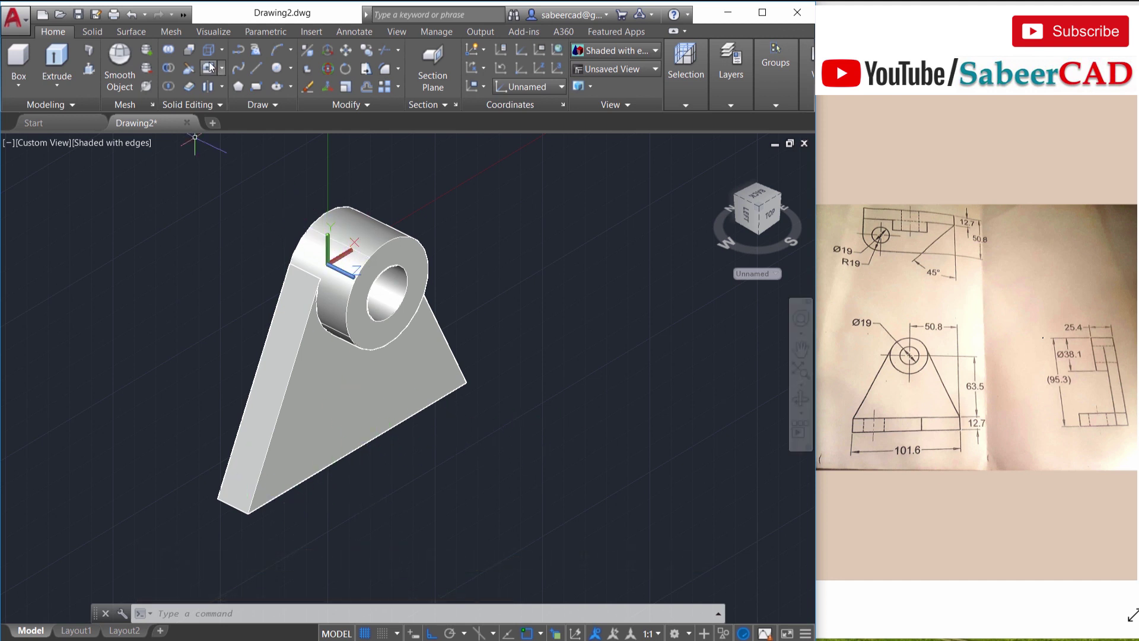
Step: Reset the UCS to World
click(213, 33)
click(166, 86)
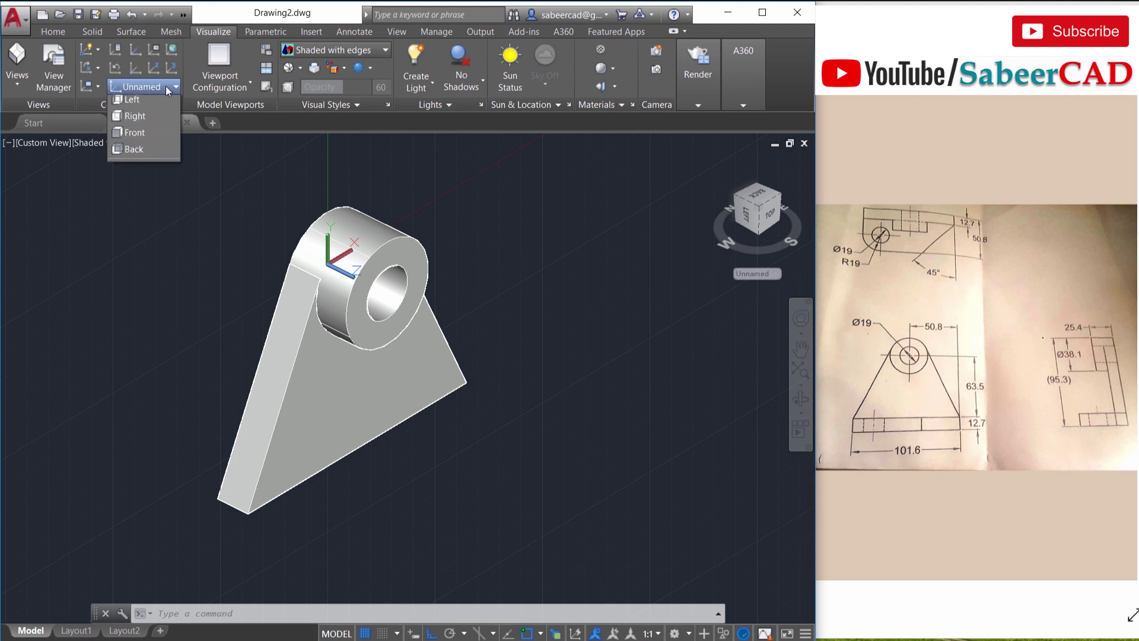
click(143, 104)
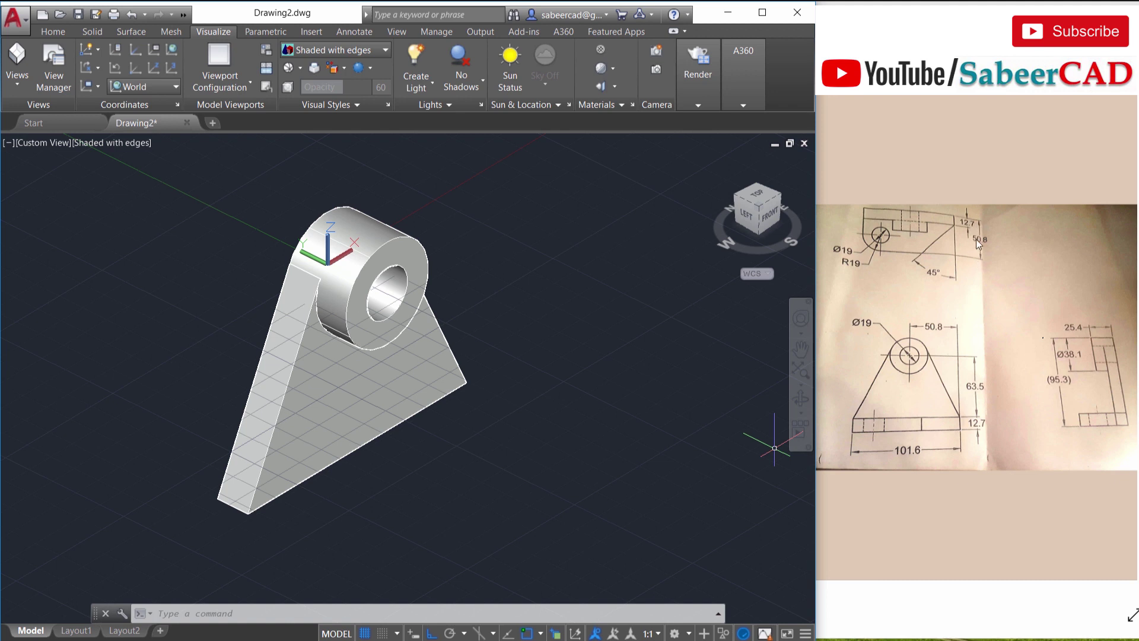
click(50, 32)
Step: Draw a closed 50.8 by 101.6 polyline from the plate's lower-left corner
click(238, 50)
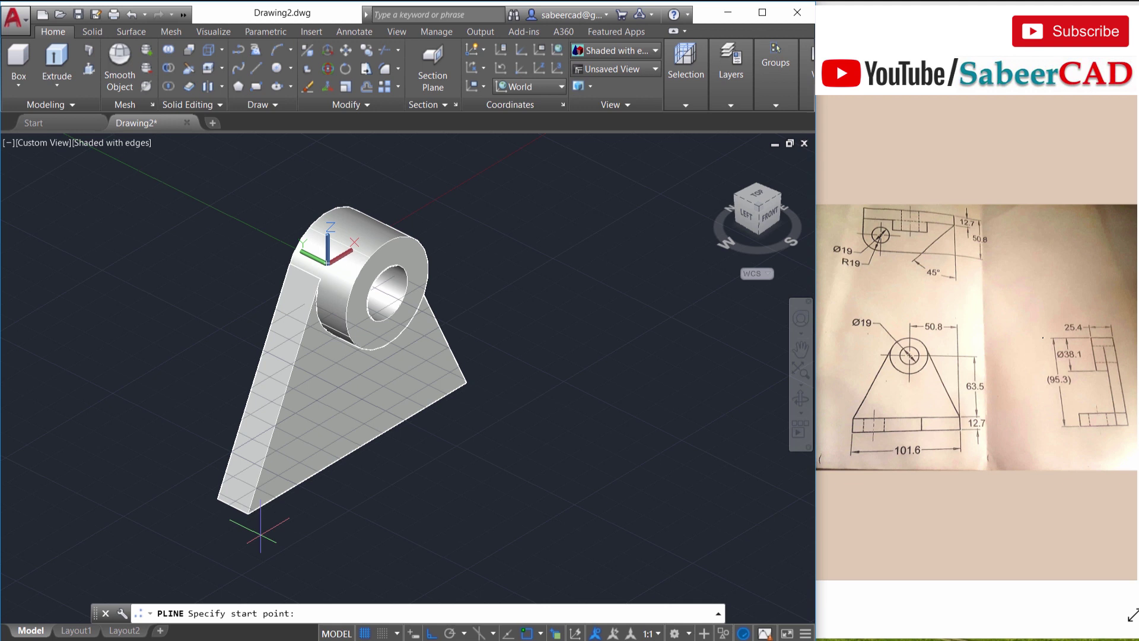
click(217, 499)
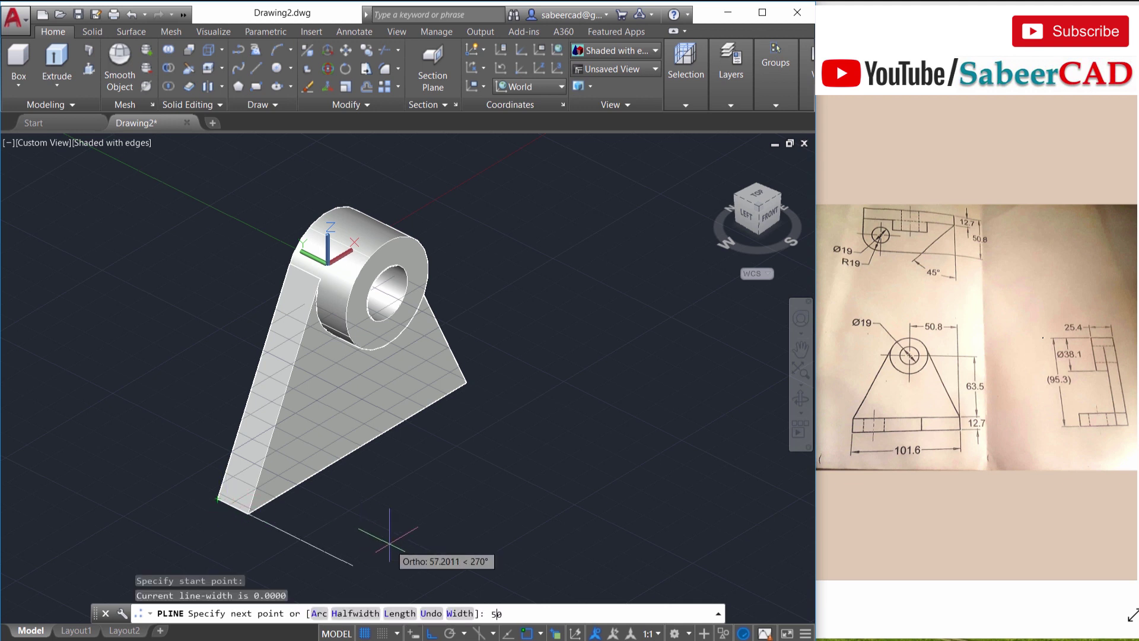
text(50.8)
key(Return)
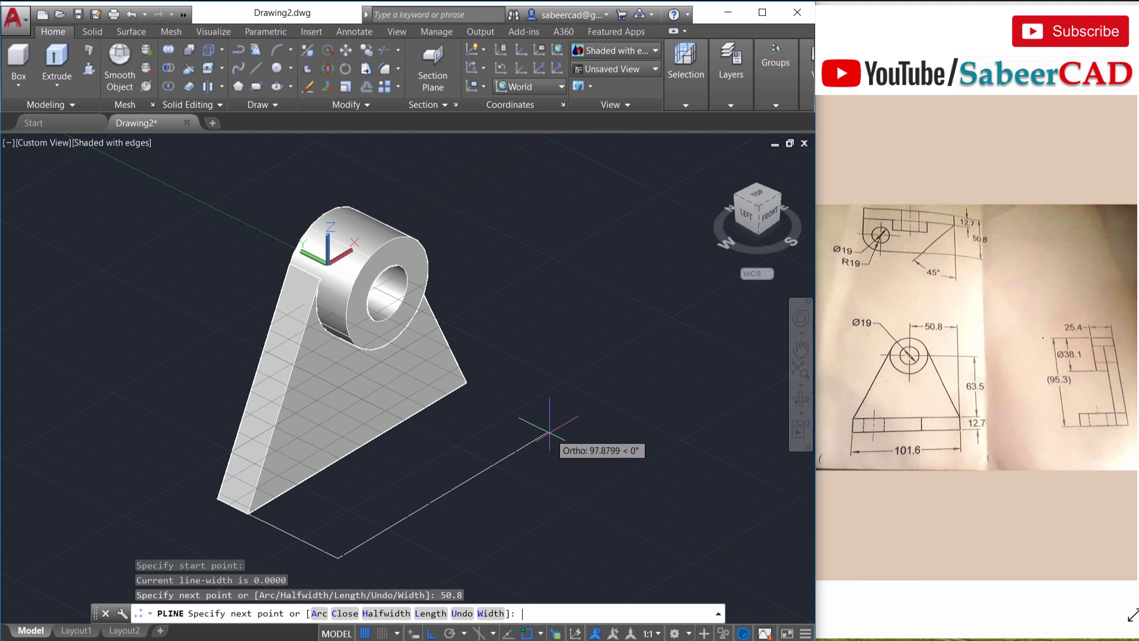
text(101.6)
key(Return)
text(U)
key(Return)
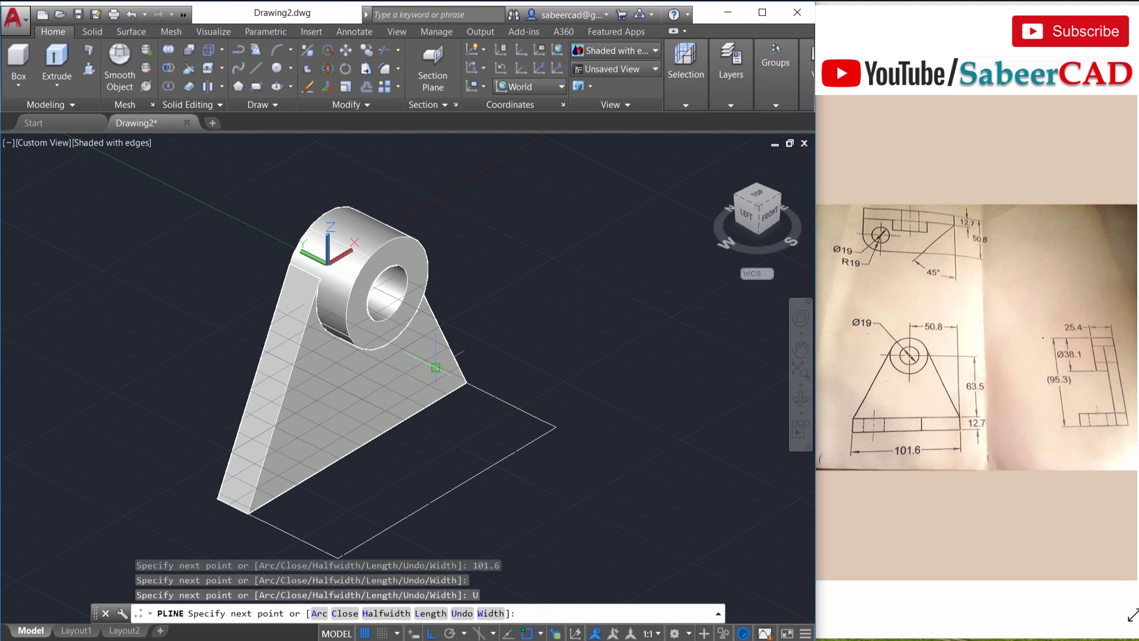
right_click(195, 478)
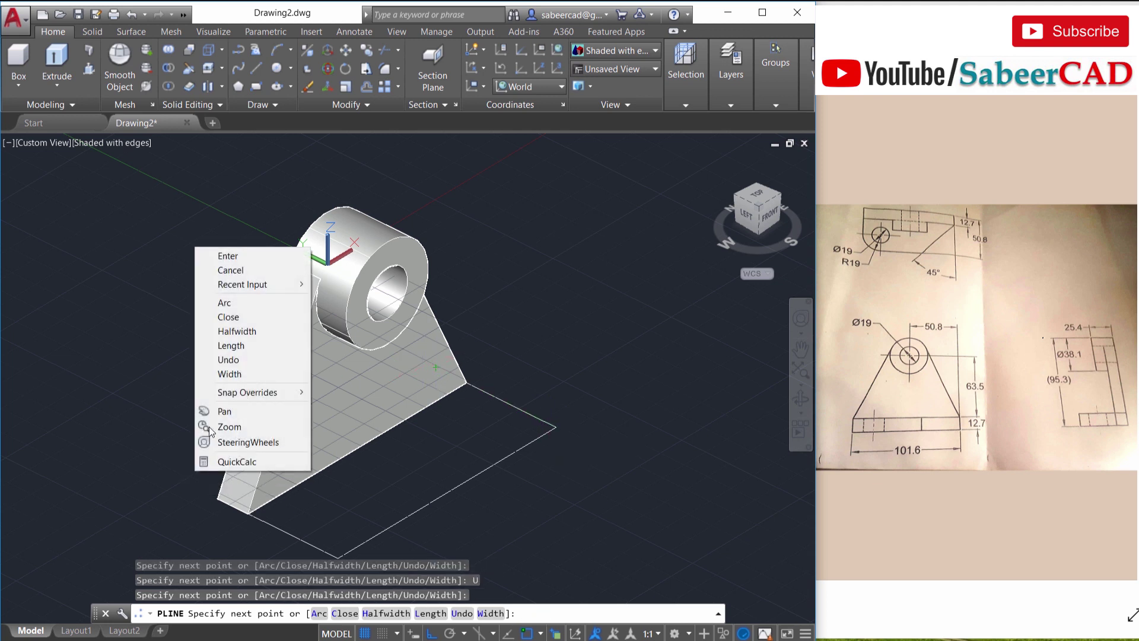
click(229, 318)
middle_drag(542, 482, 542, 461)
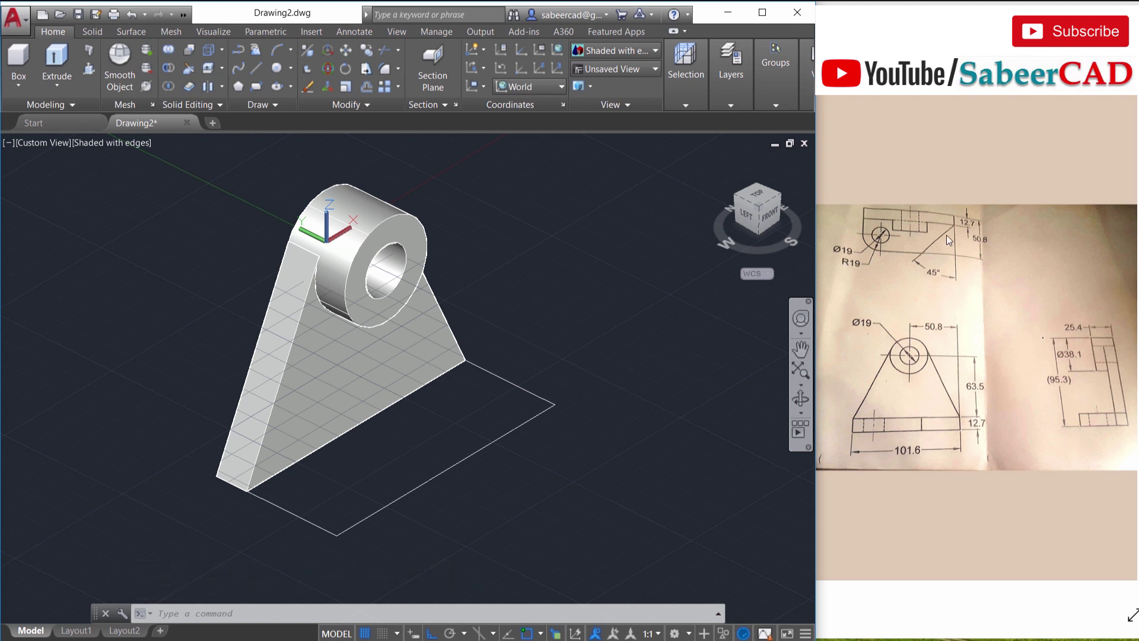
Step: Fillet the front-right base corner with a 19 radius
click(398, 70)
click(407, 99)
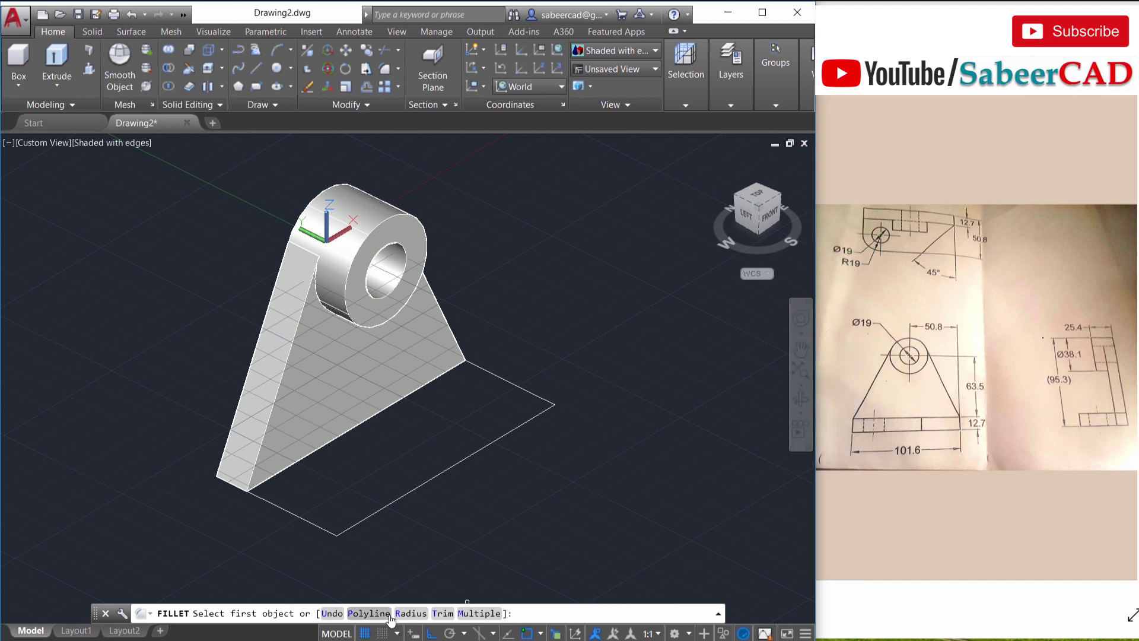
click(411, 614)
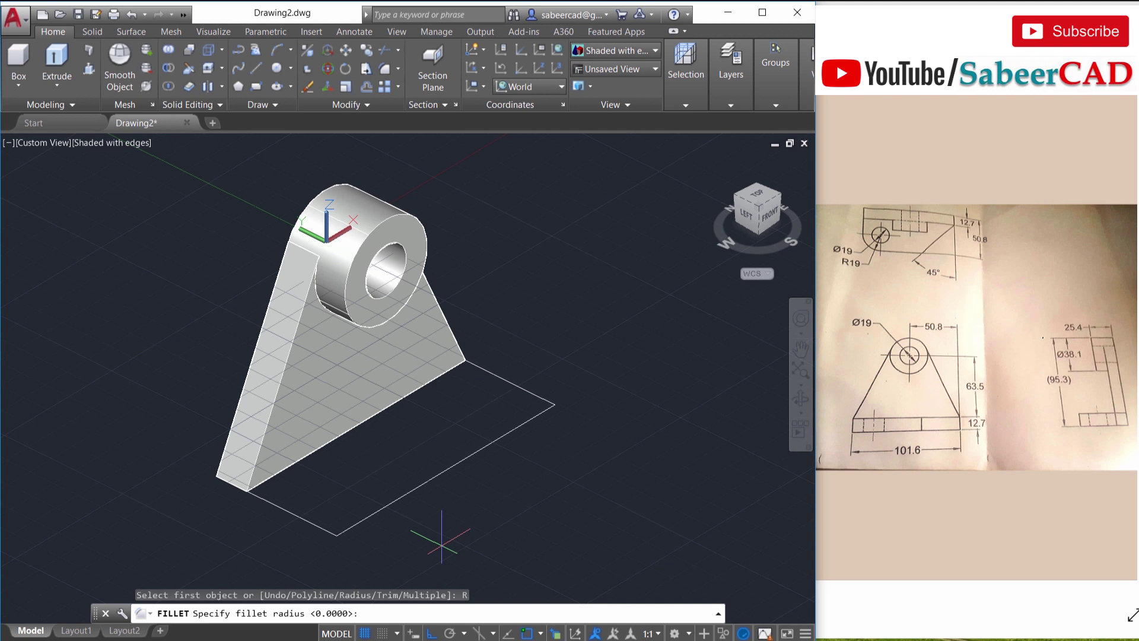
text(19)
key(Return)
click(312, 528)
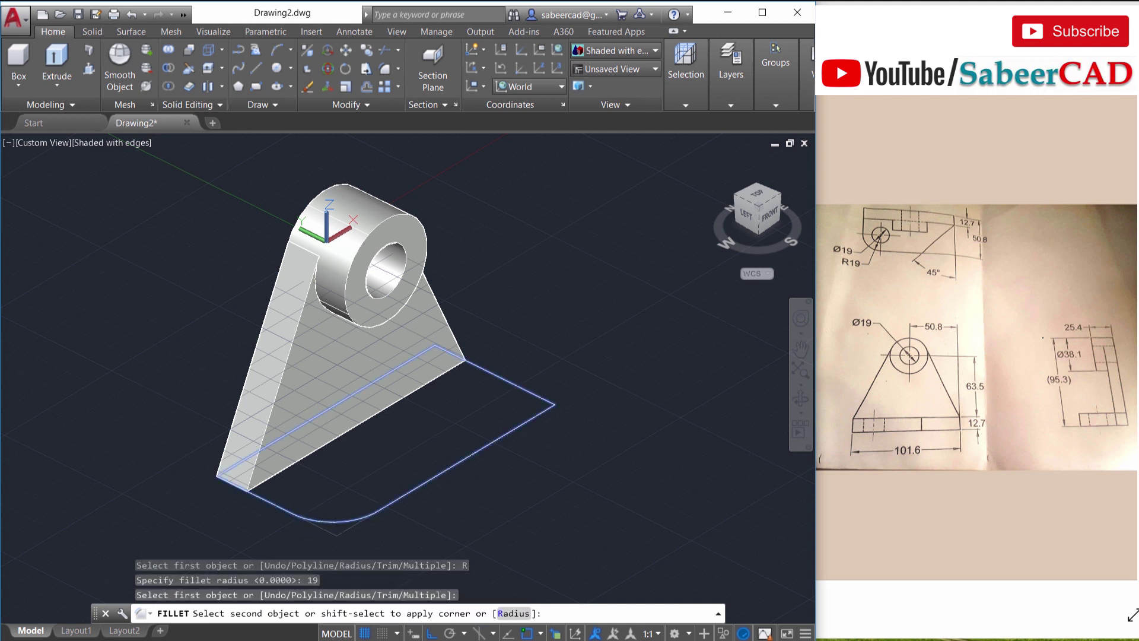
click(379, 509)
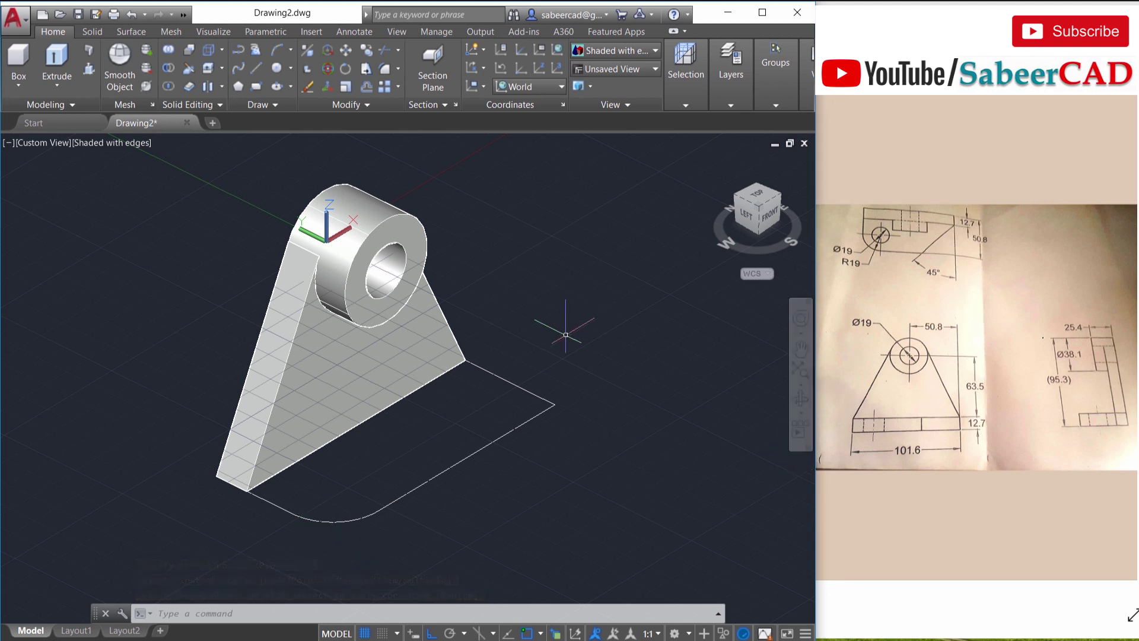
Step: Chamfer the back-right base corner using the Distance option, 38.1 second distance
click(397, 69)
click(407, 130)
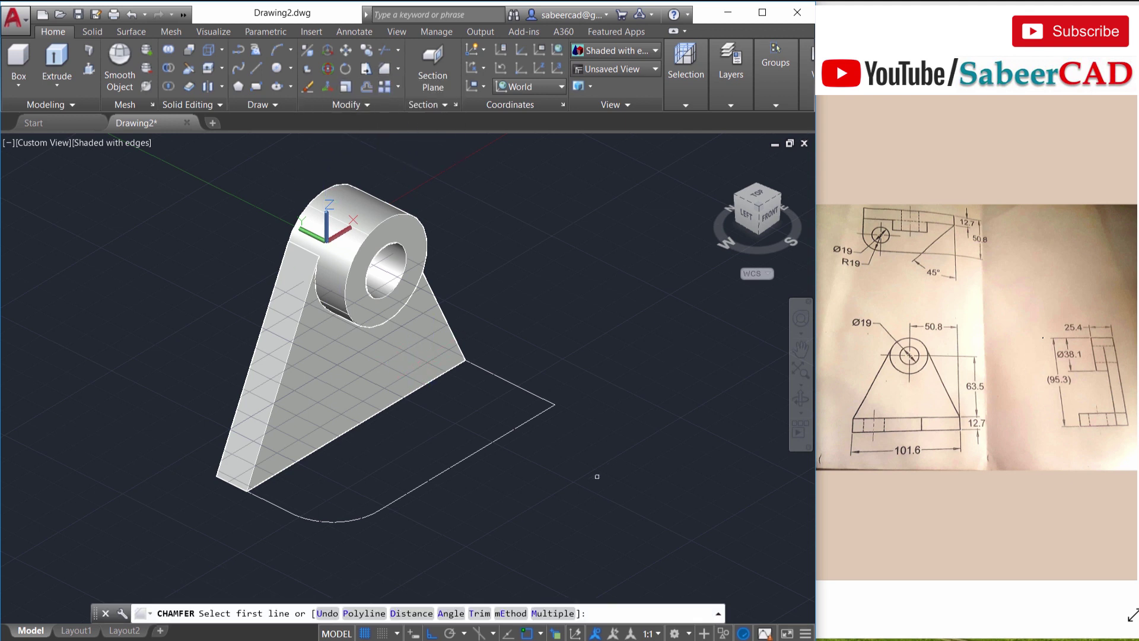
click(409, 613)
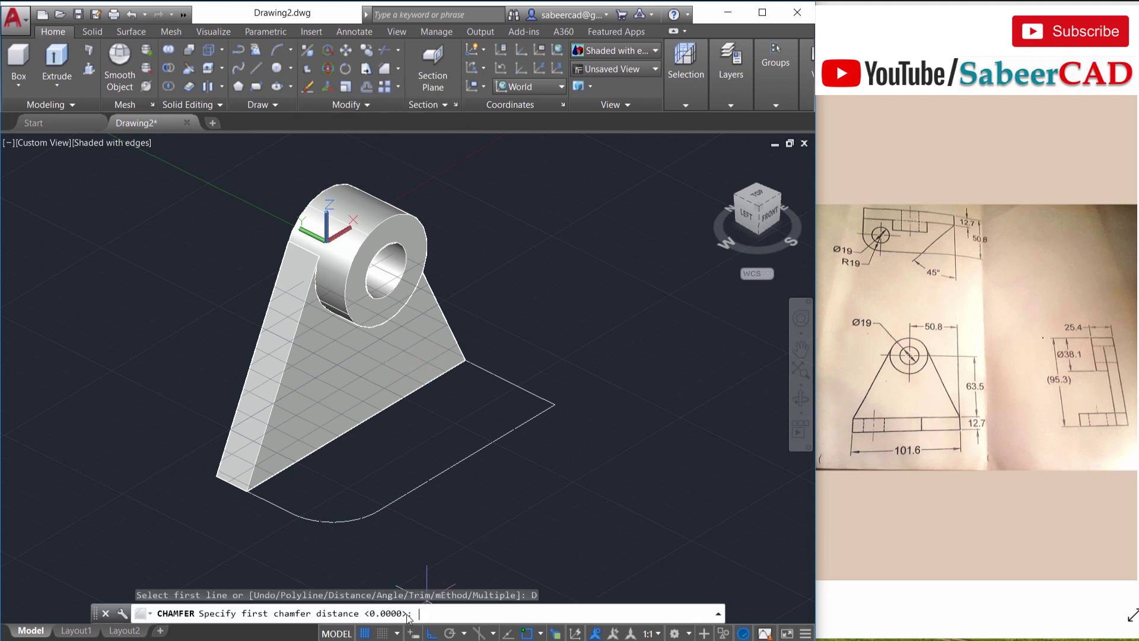
click(554, 404)
click(465, 360)
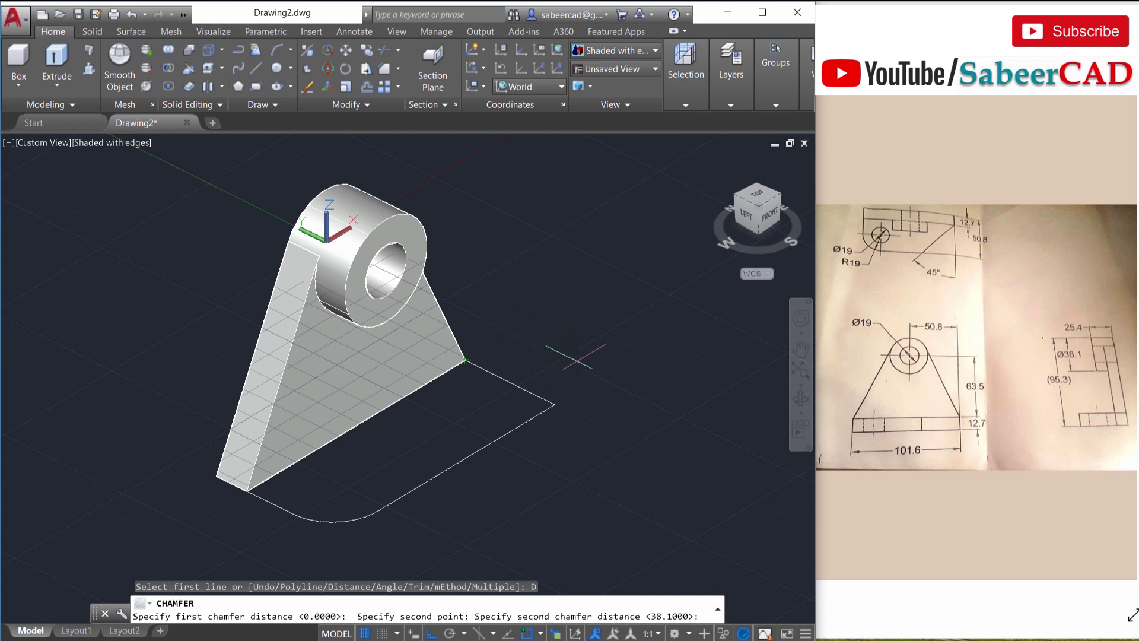
key(Return)
click(518, 425)
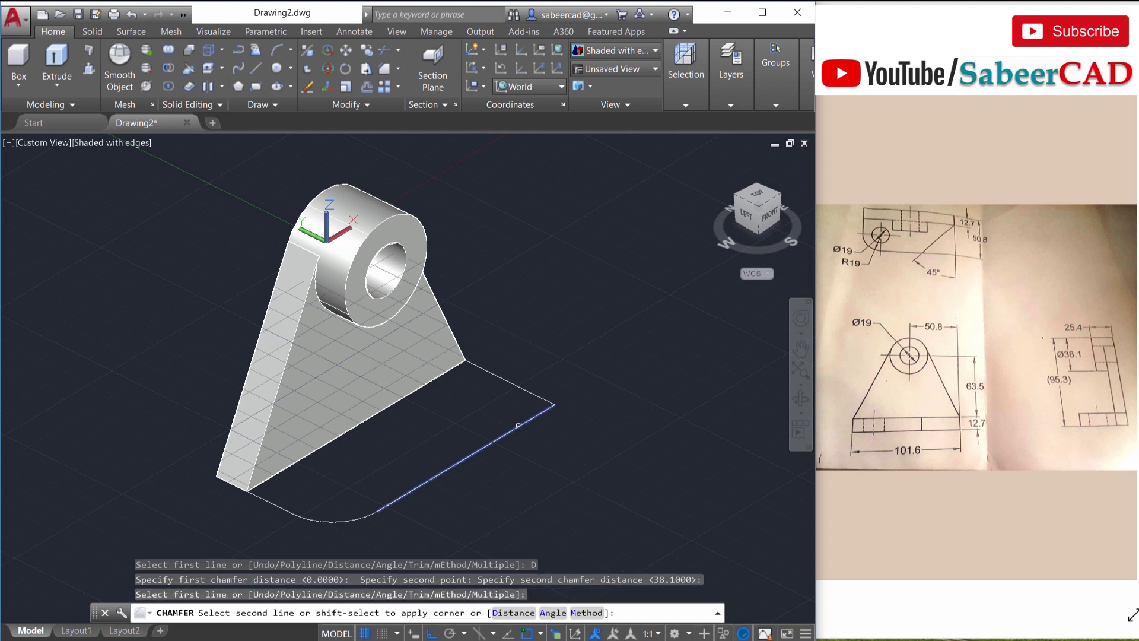
click(511, 385)
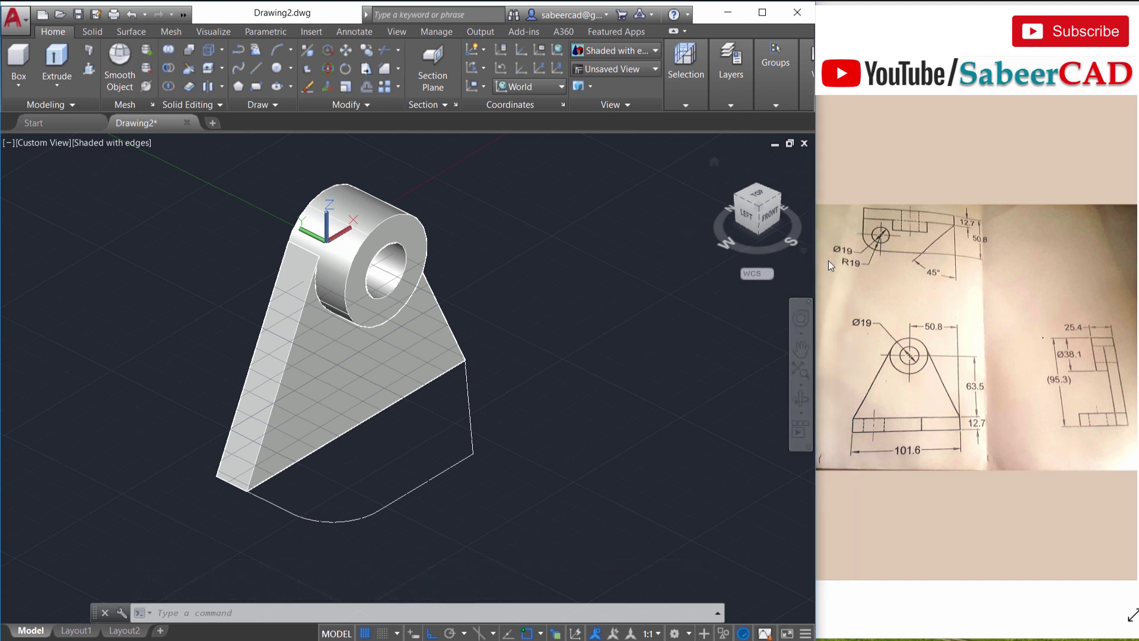
Step: Draw a 19.05-diameter hole circle inside the base outline
click(290, 67)
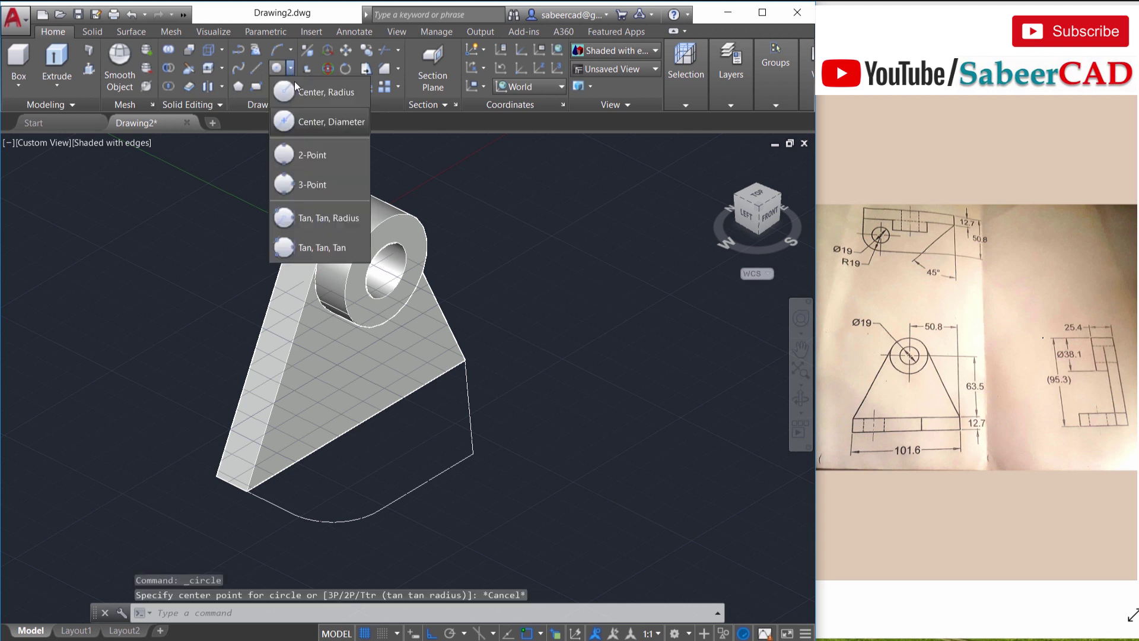
click(324, 127)
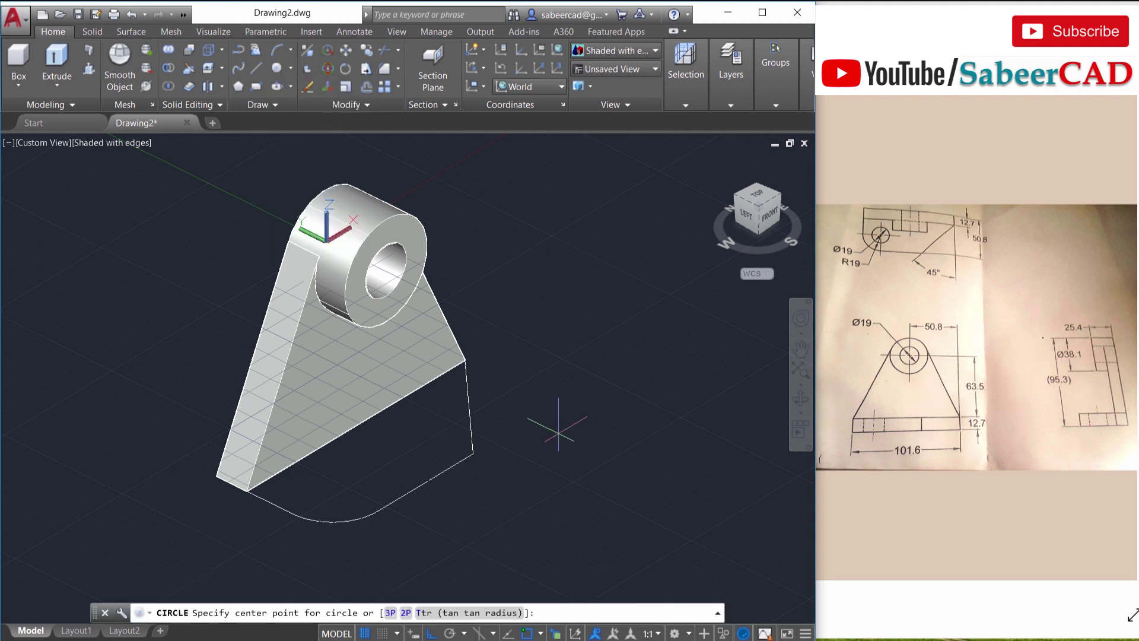
click(332, 487)
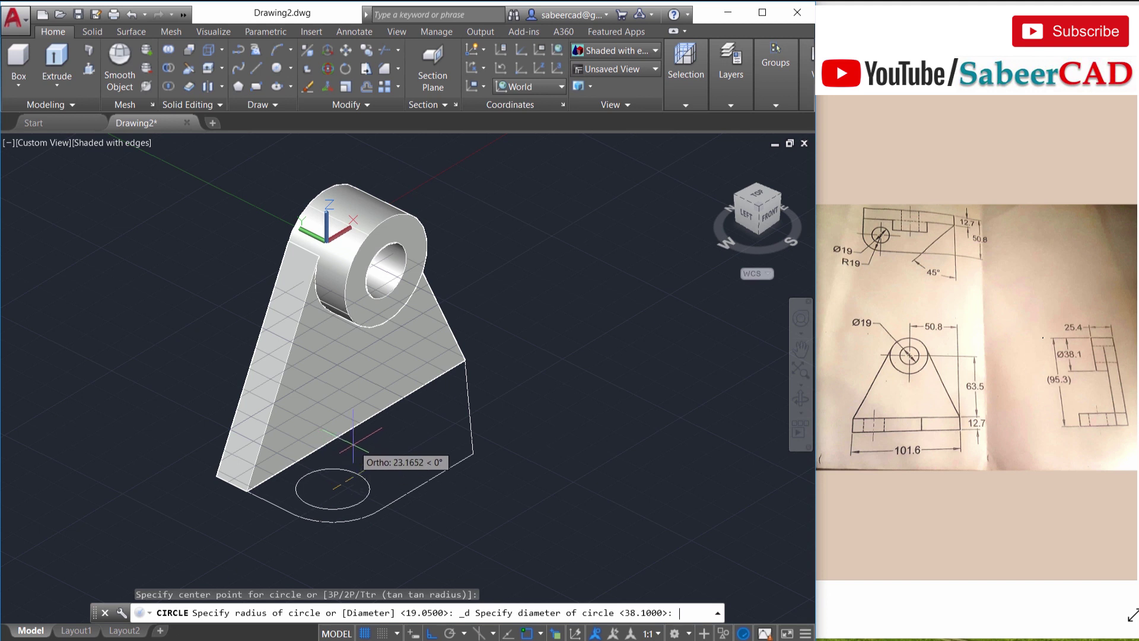
text(19.05)
key(Return)
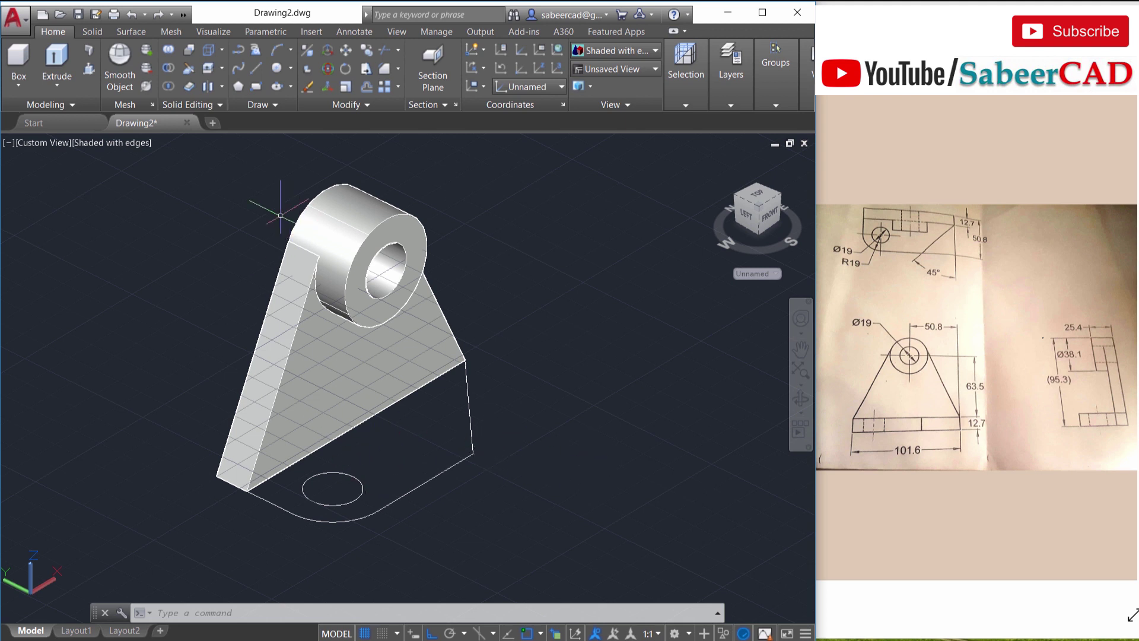
Step: Extrude the hole circle and base outline 12.7 downward (height -12.7)
click(57, 81)
click(70, 110)
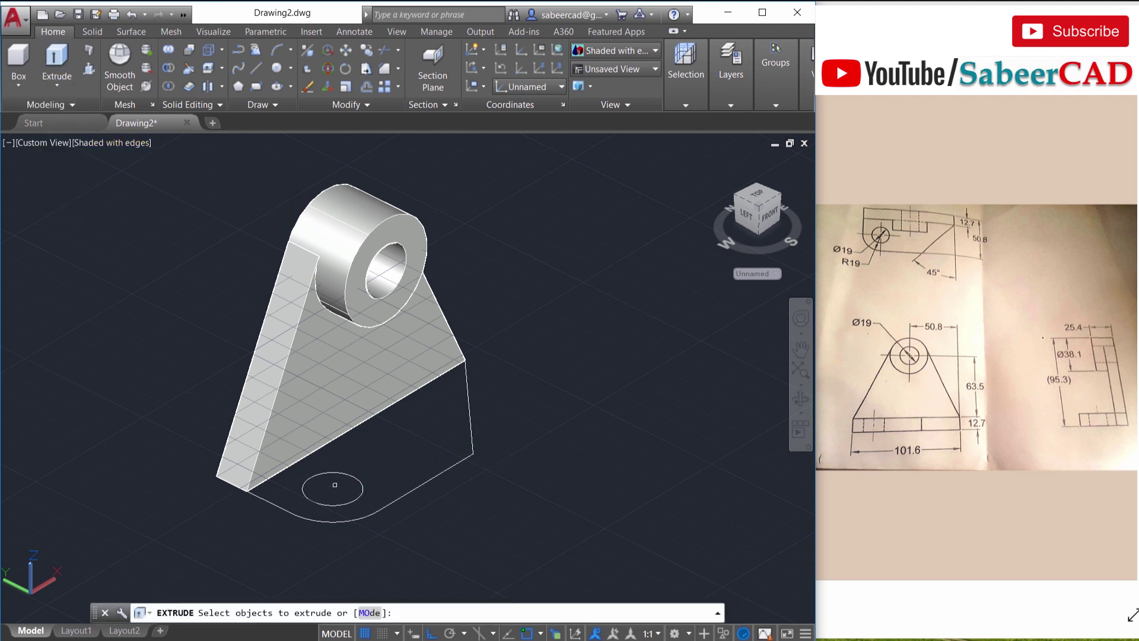
click(339, 476)
click(438, 474)
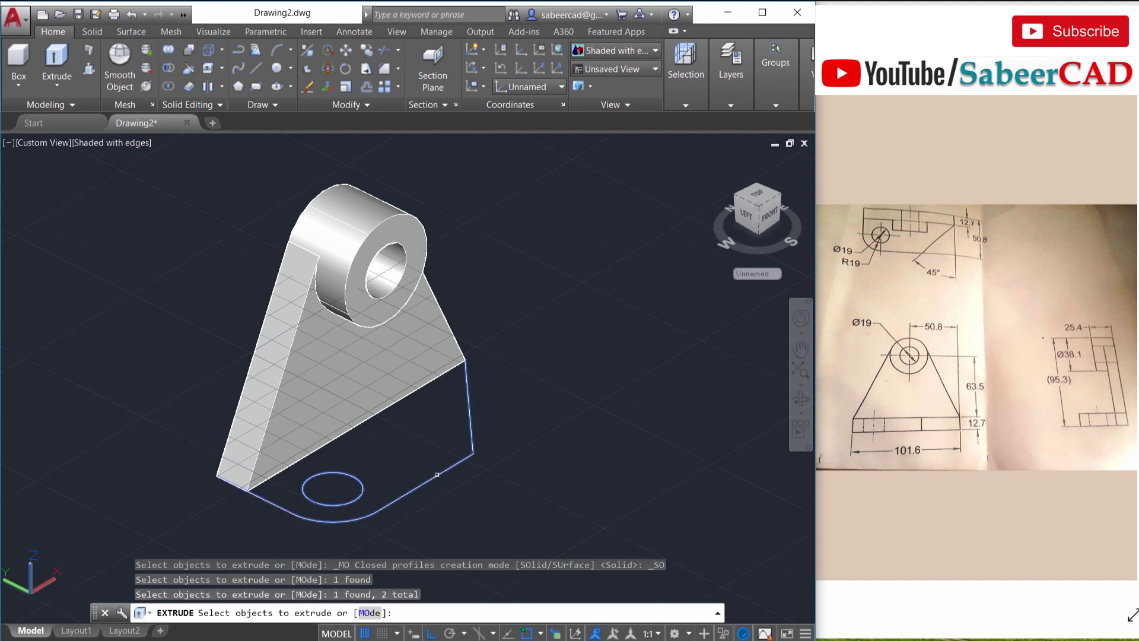
key(Return)
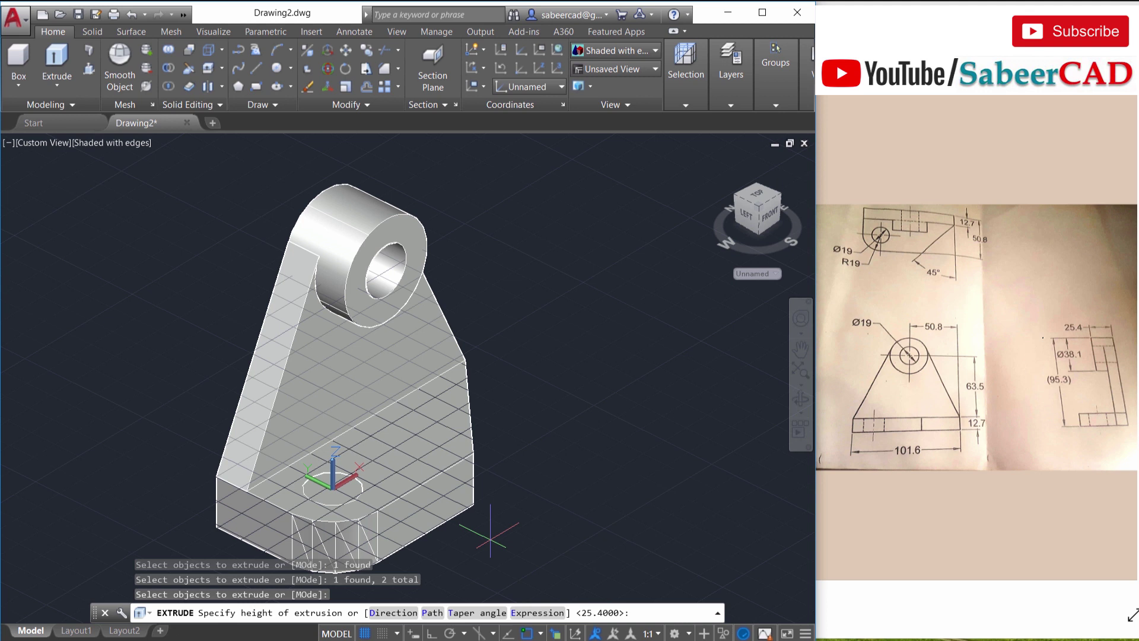
text(7)
key(Return)
text(su)
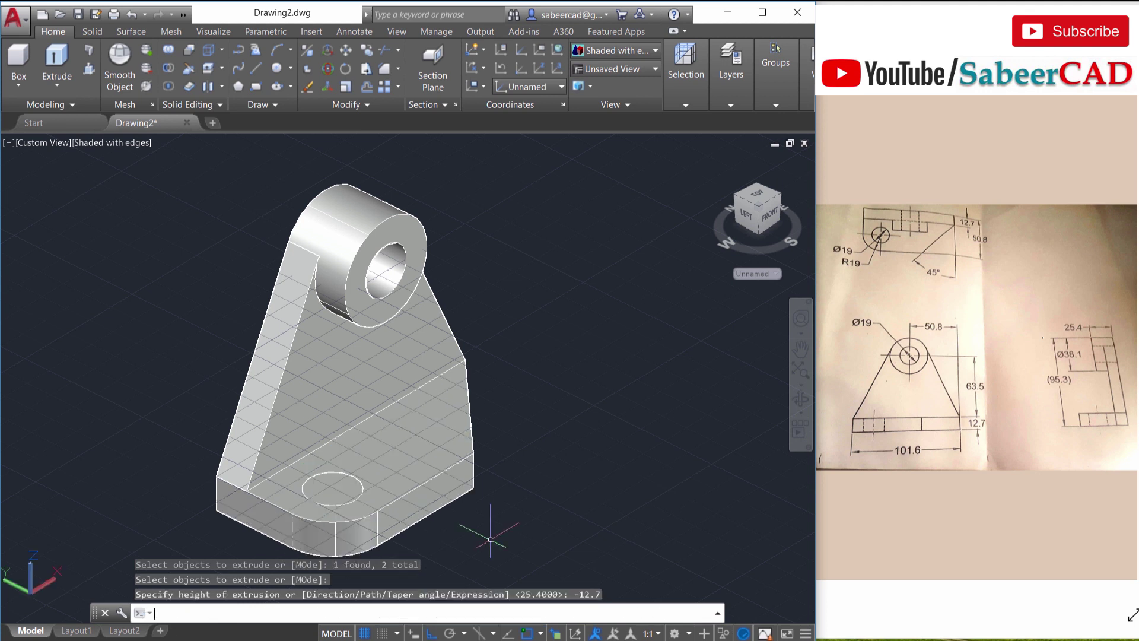
key(Return)
key(Escape)
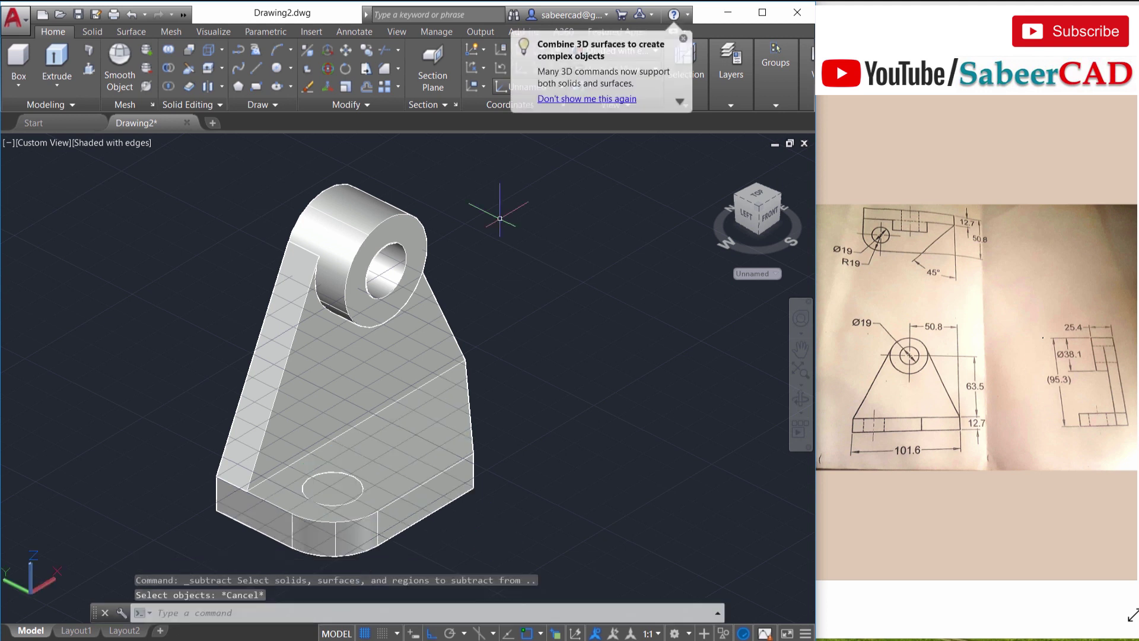
Step: Subtract the hole cylinder from the base plate and orbit to check the hole
click(169, 69)
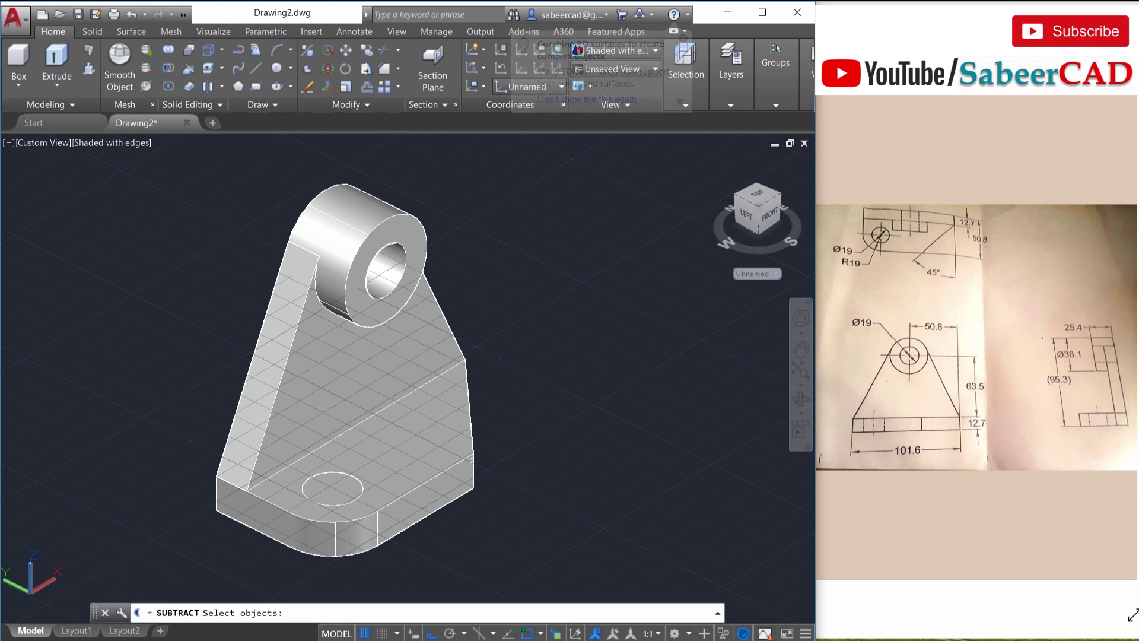
click(471, 454)
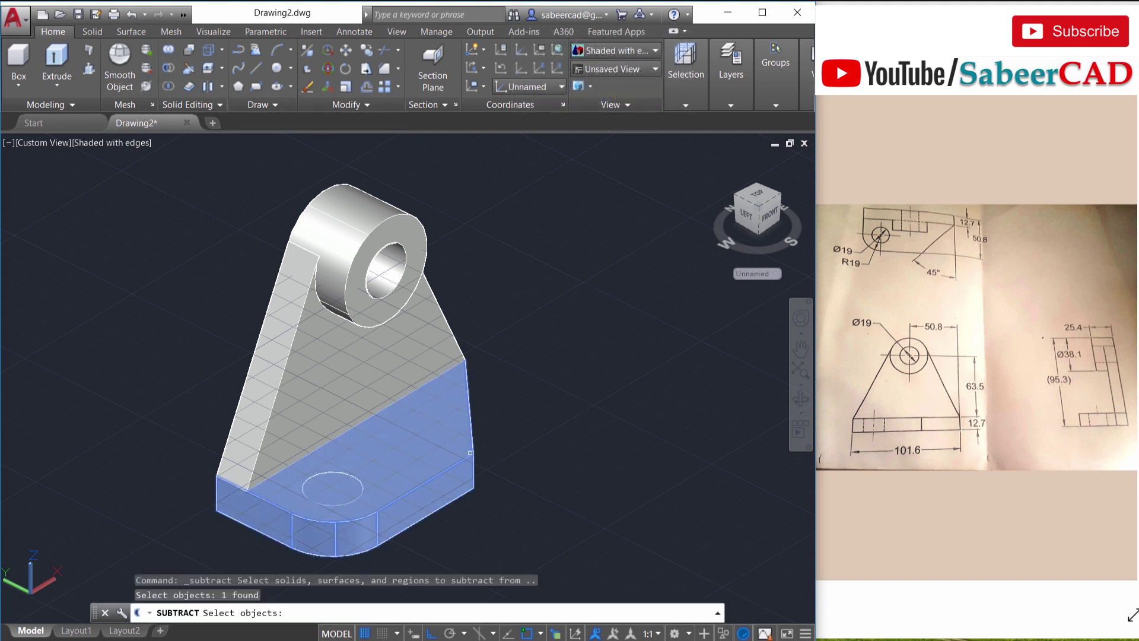
key(Return)
click(194, 371)
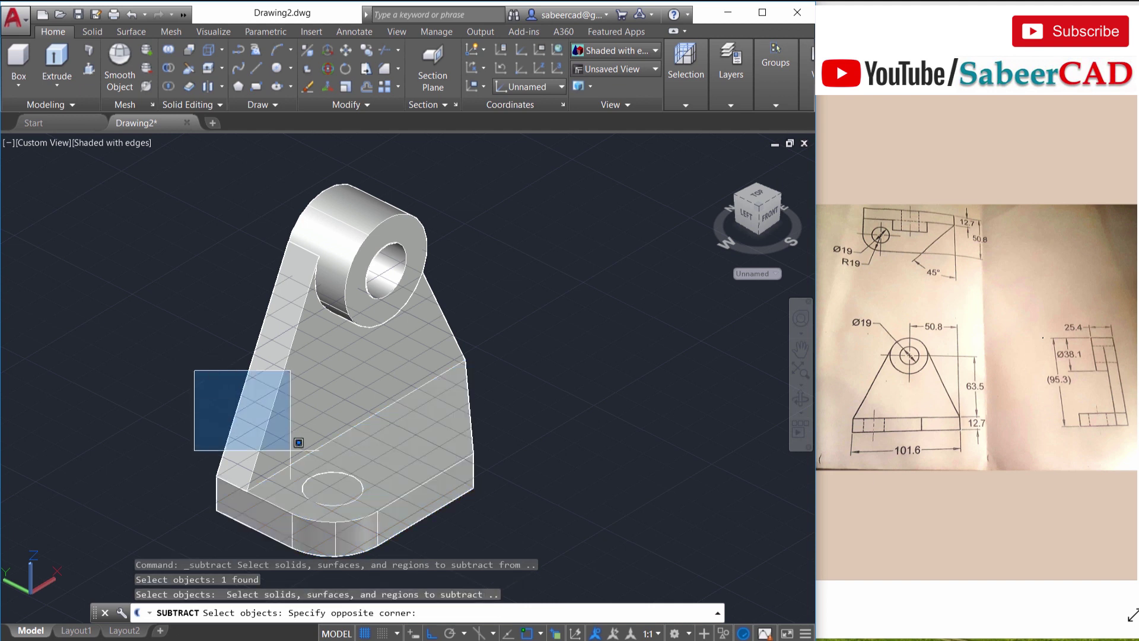
middle_drag(448, 555, 394, 493)
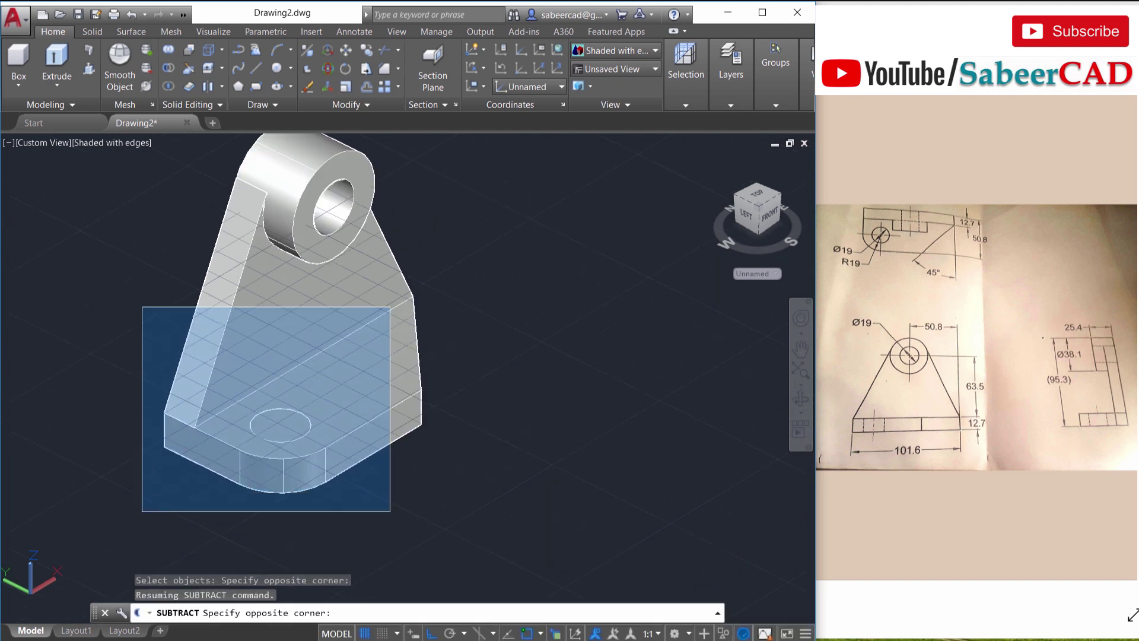
click(390, 506)
key(Return)
middle_drag(453, 412, 363, 317)
key(Escape)
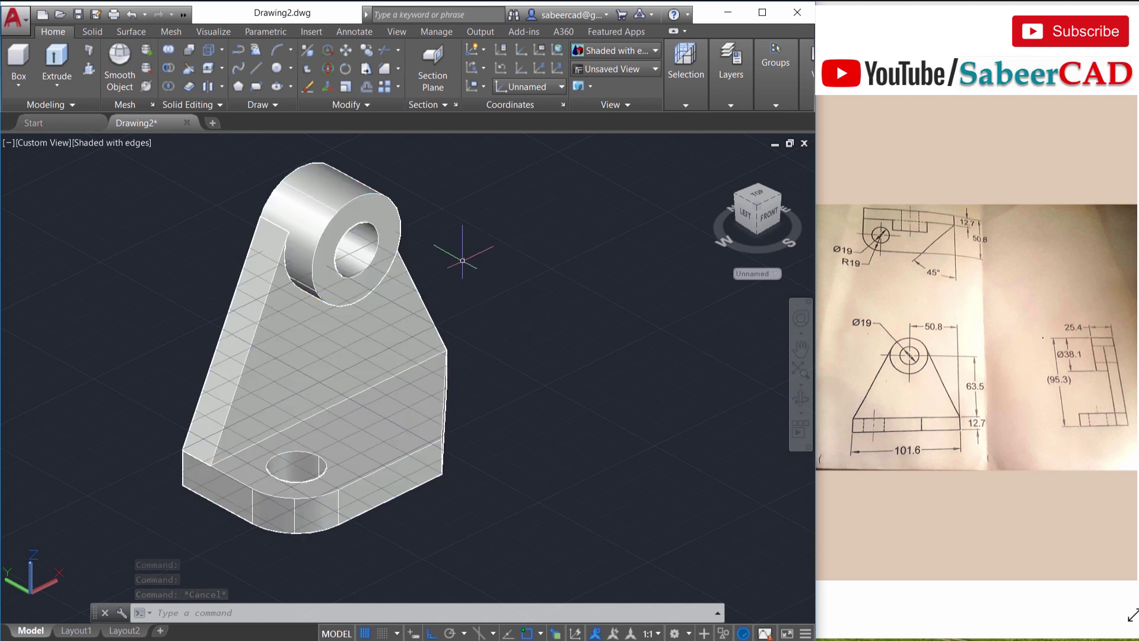
Step: Union all the bracket's solids into one and orbit to inspect it
click(169, 50)
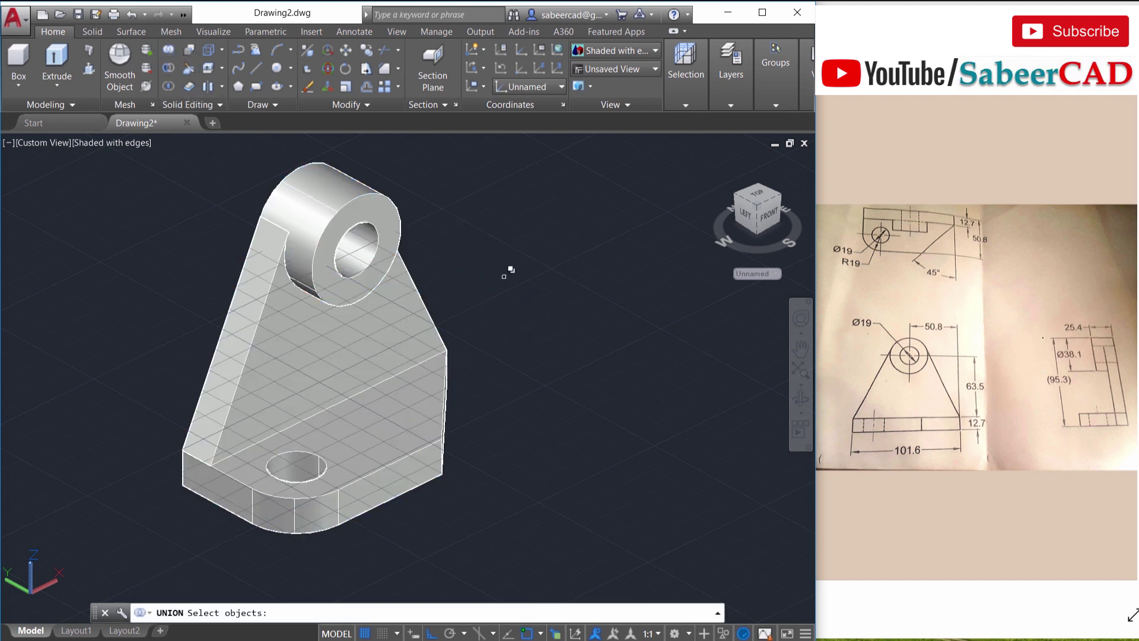
click(537, 197)
click(254, 494)
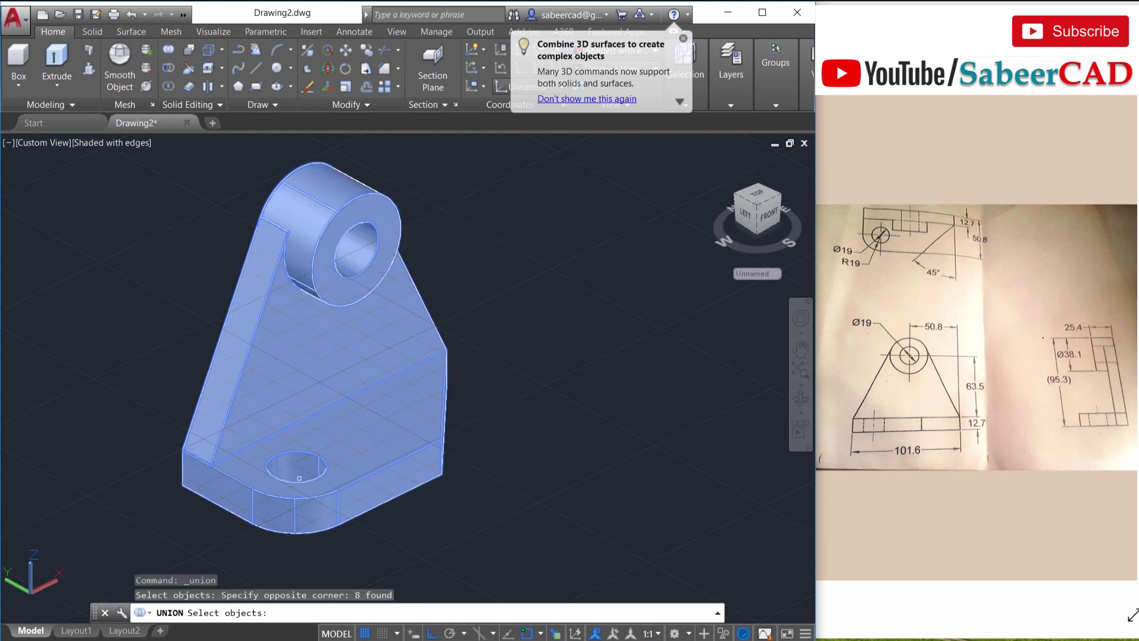
key(Return)
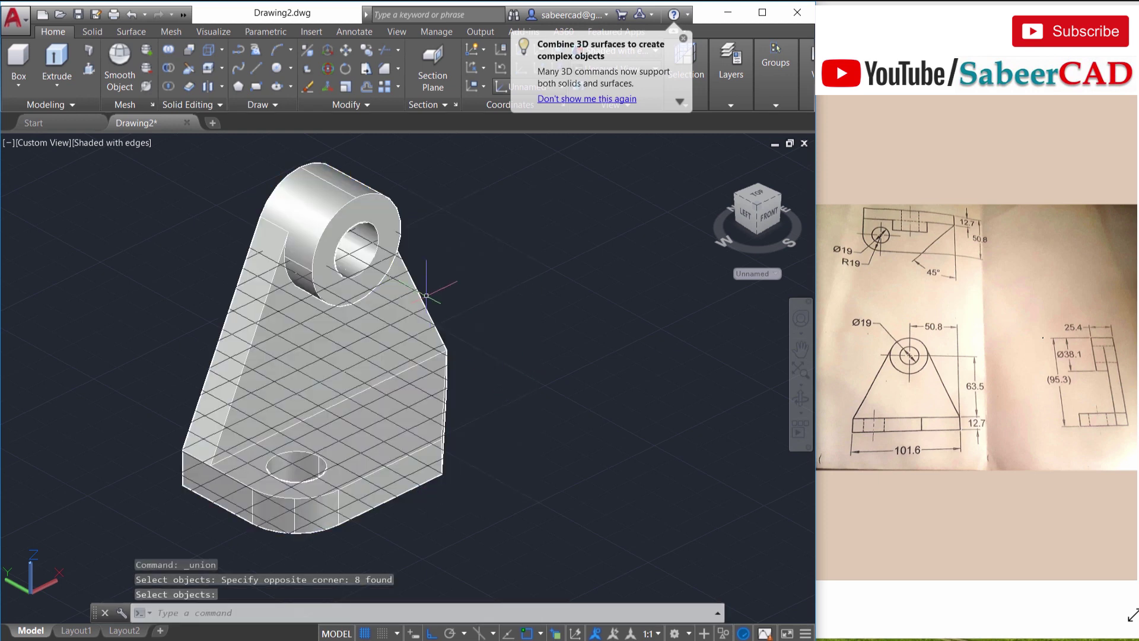
click(388, 197)
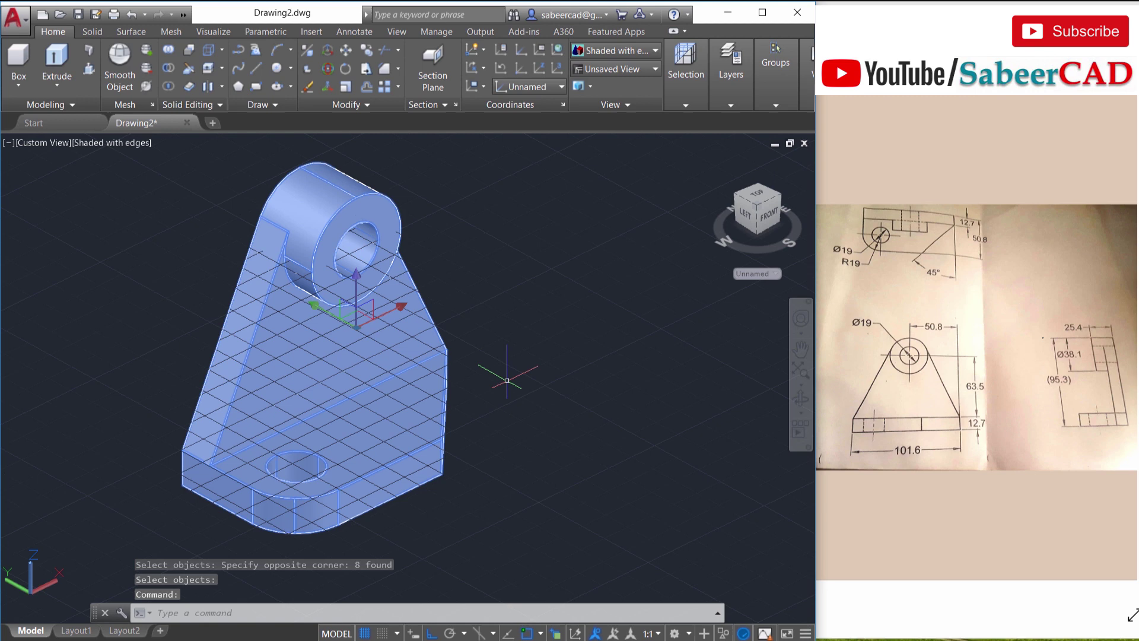
key(Escape)
shift+middle_drag(451, 379, 521, 318)
shift+middle_drag(357, 388, 367, 392)
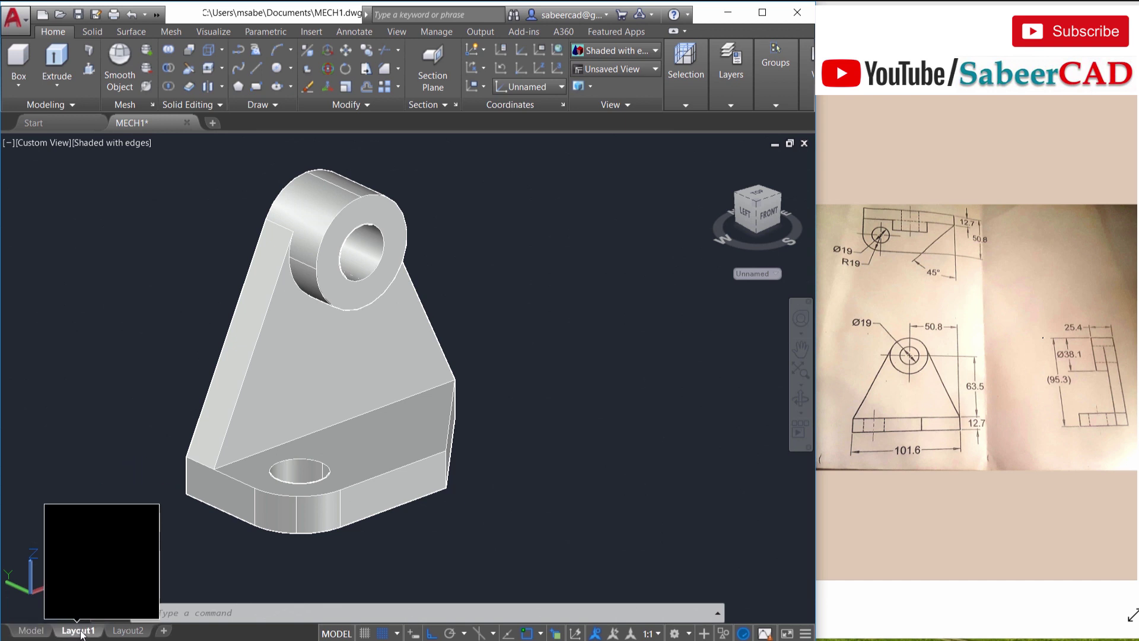
Step: On Layout1, window-select the shaded bracket viewport and erase it to leave a blank sheet
click(81, 632)
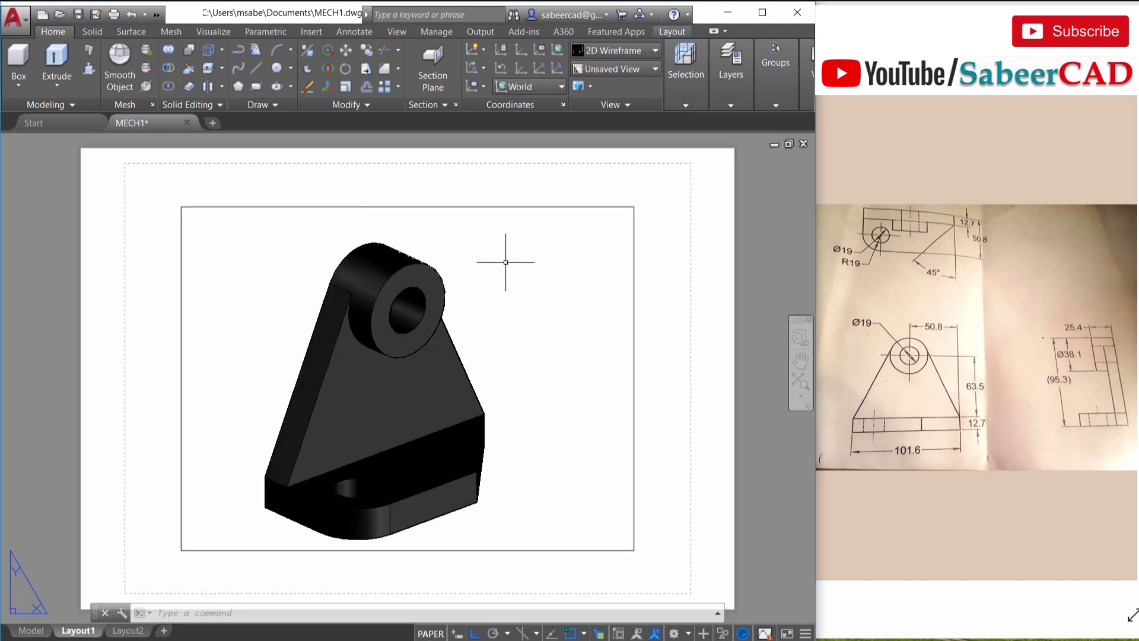
click(645, 435)
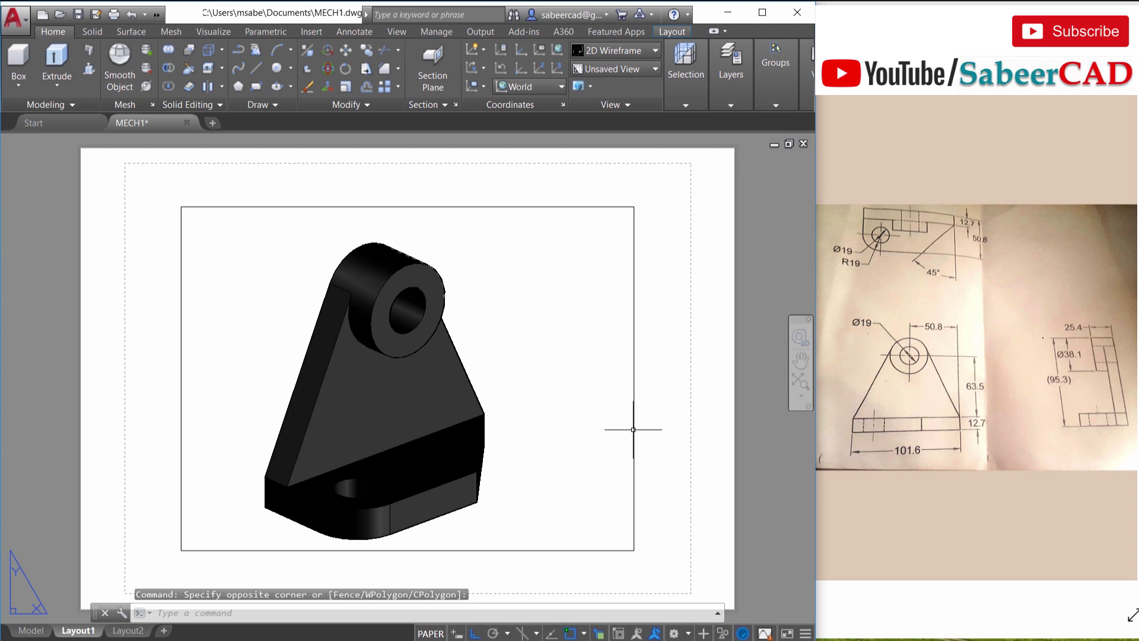
click(633, 429)
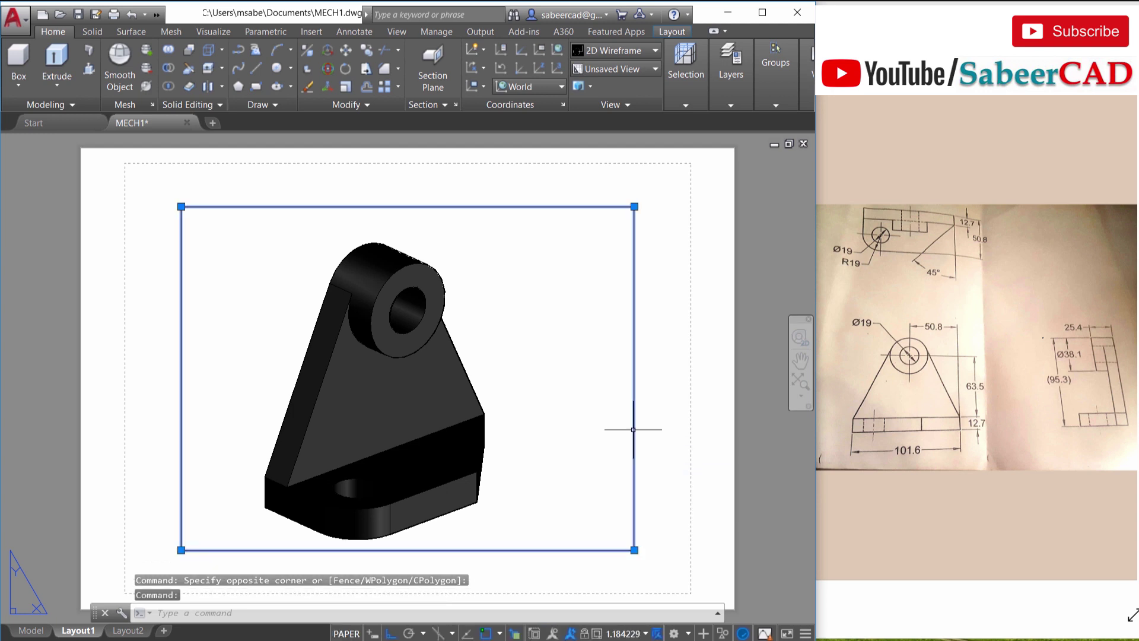
click(308, 89)
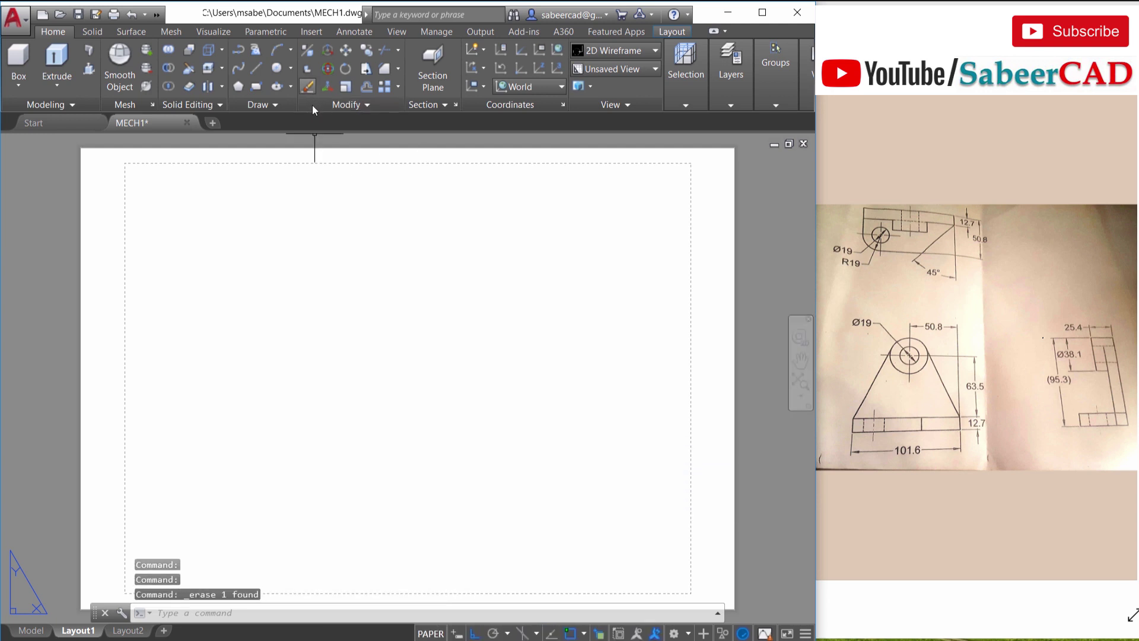
Step: Modify Layout1's page setup to use ISO A3 (420 x 297 mm) landscape paper
right_click(76, 632)
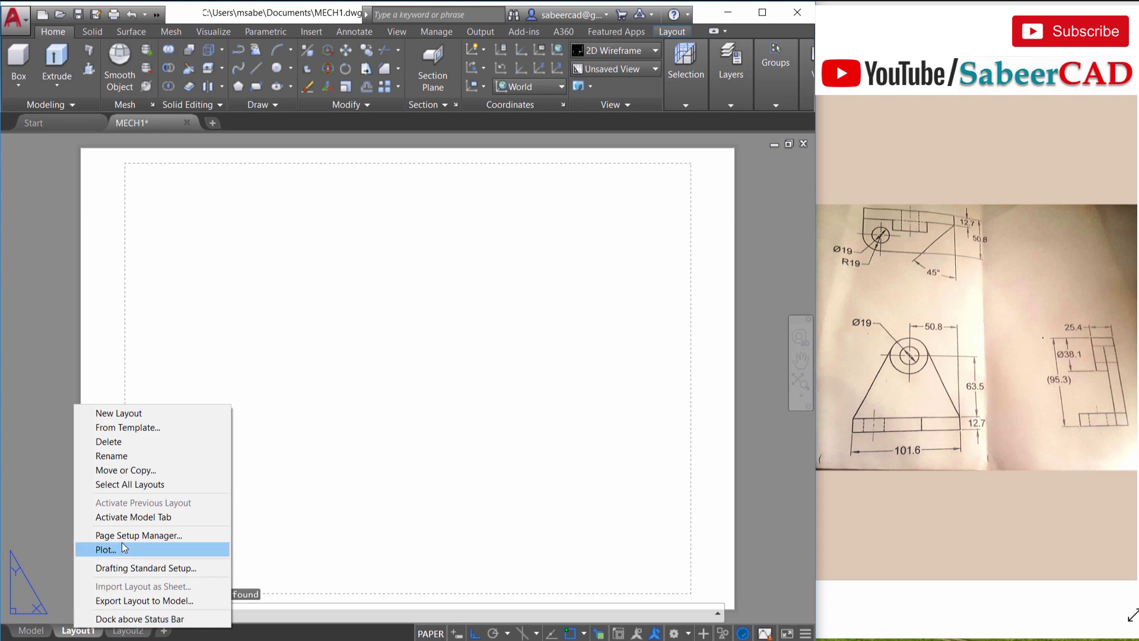
click(123, 537)
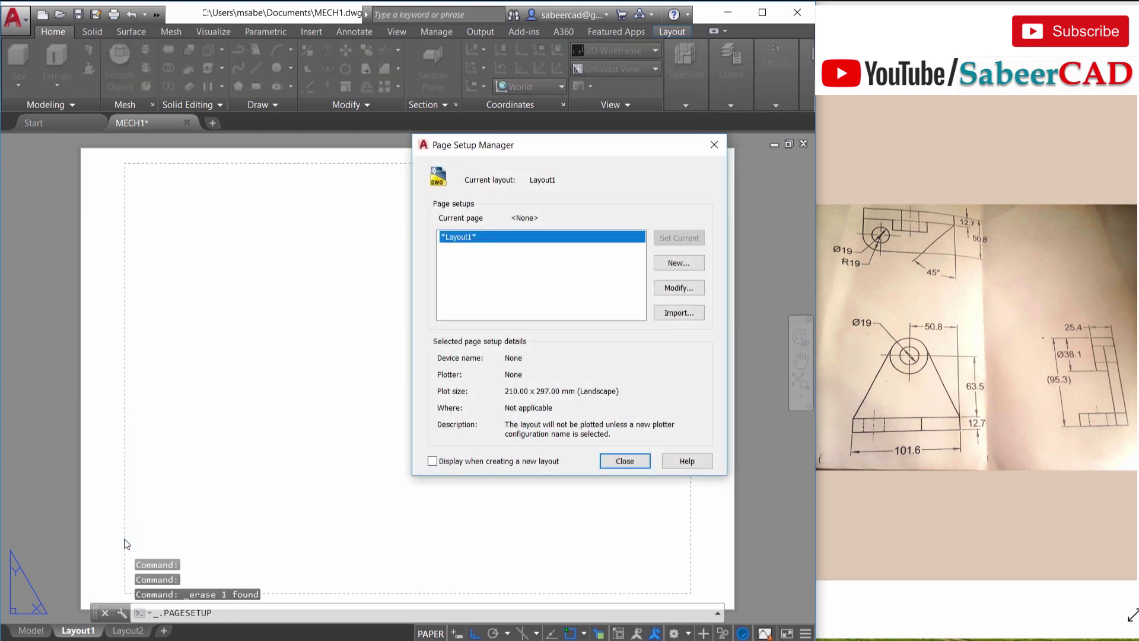
click(675, 287)
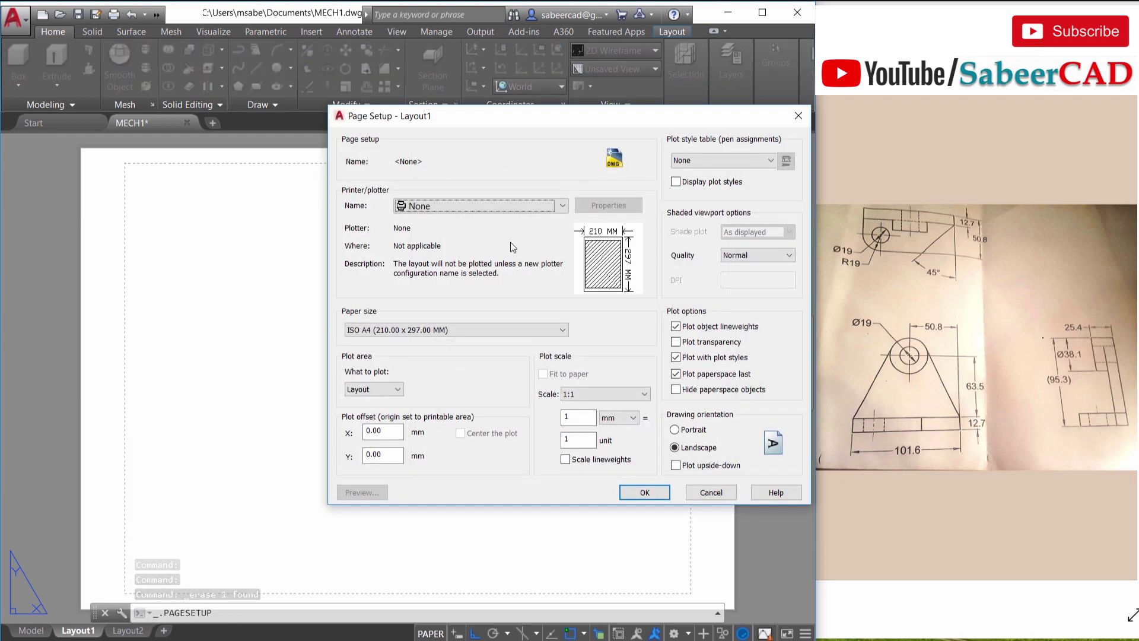
click(437, 329)
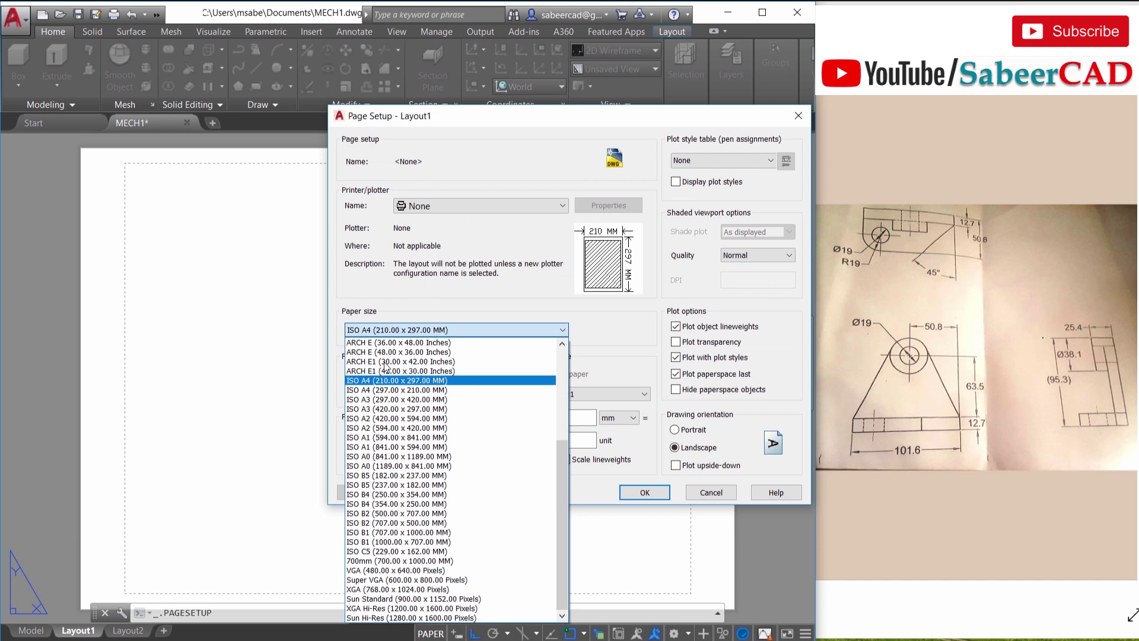
click(400, 408)
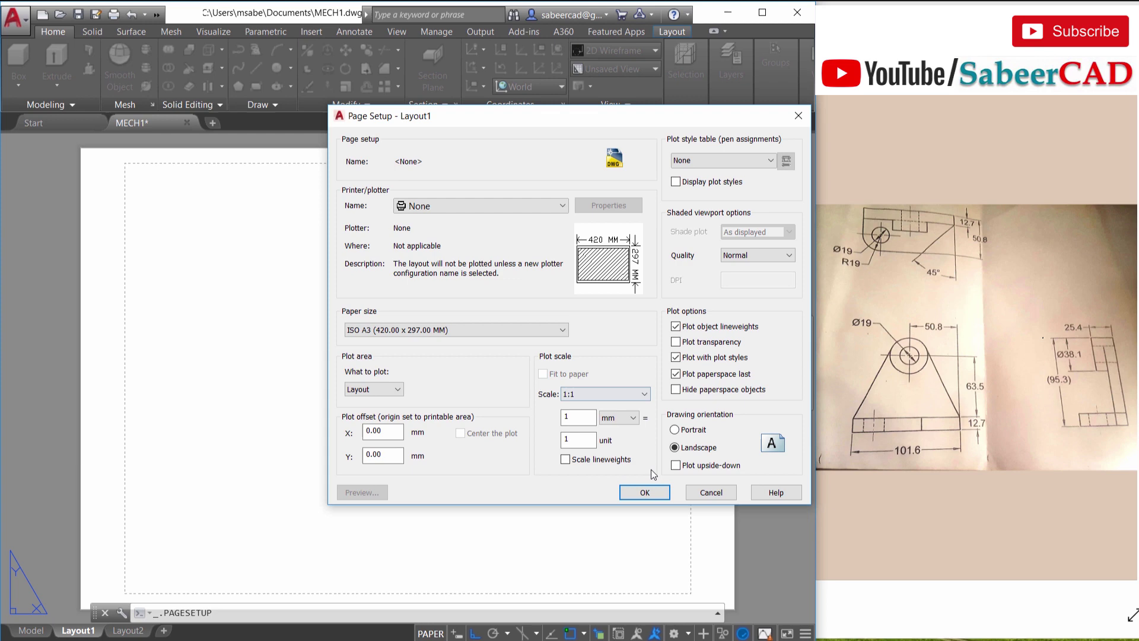
click(645, 493)
click(638, 465)
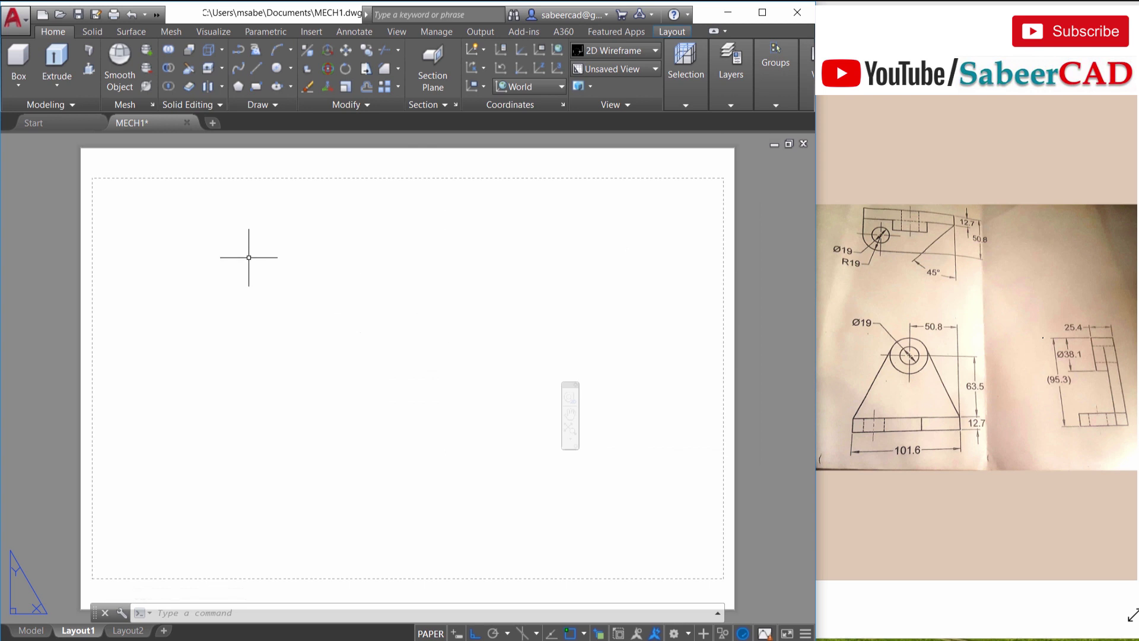
Step: Place a front base view of the bracket from model space at the sheet's upper left
click(672, 33)
click(203, 82)
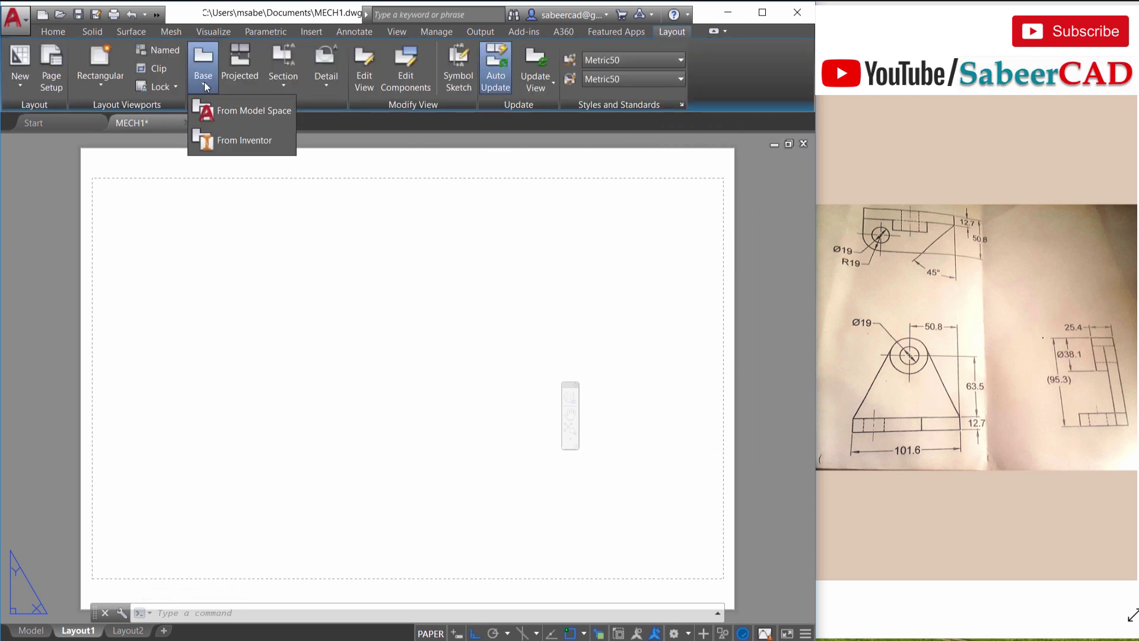
click(247, 113)
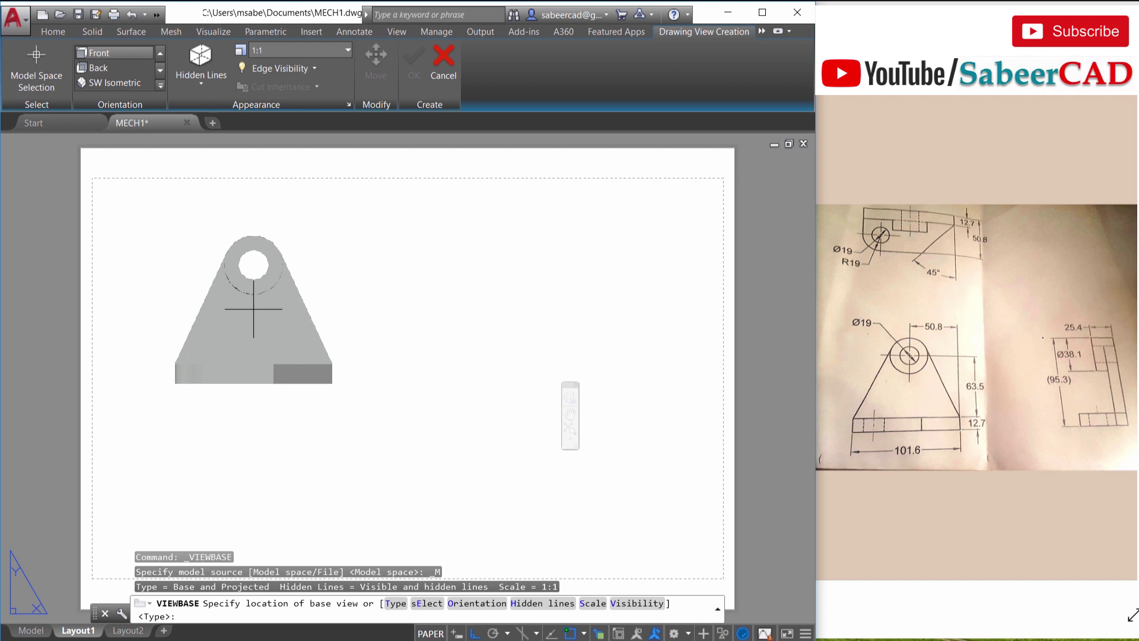
click(253, 309)
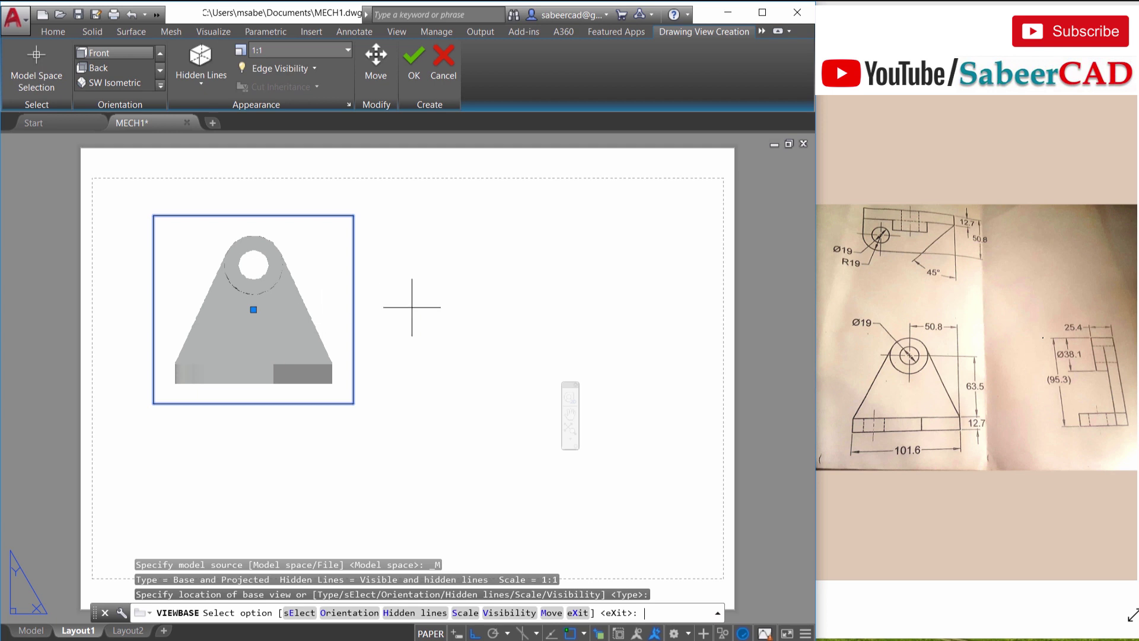
Step: Project a side view to the right, a top view below and an isometric view at lower right
key(Return)
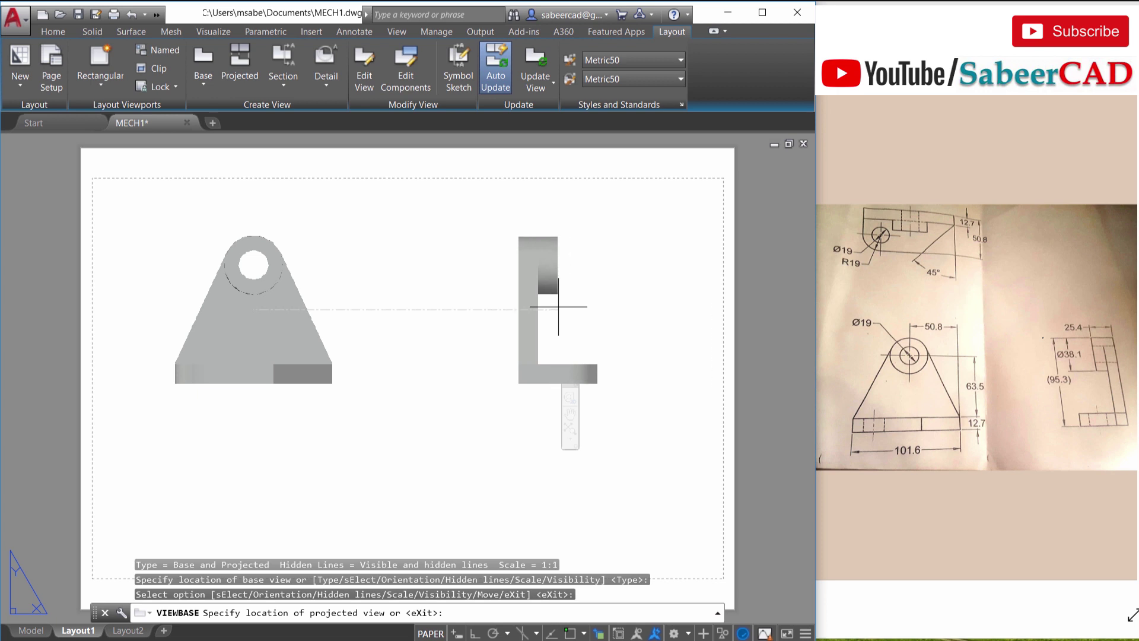
click(566, 307)
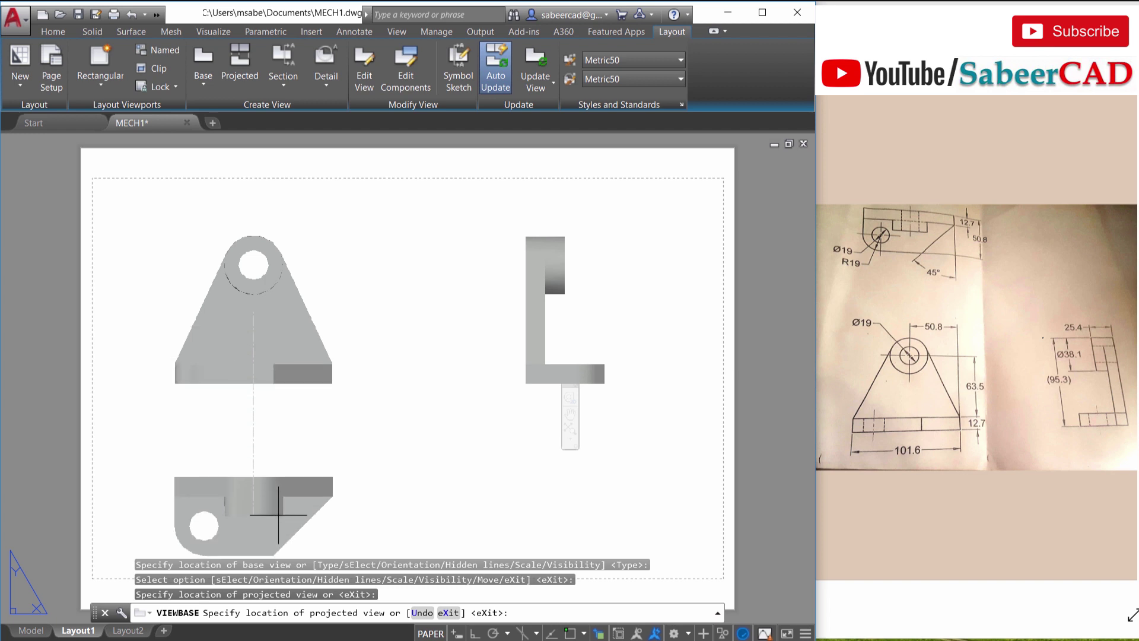
click(279, 515)
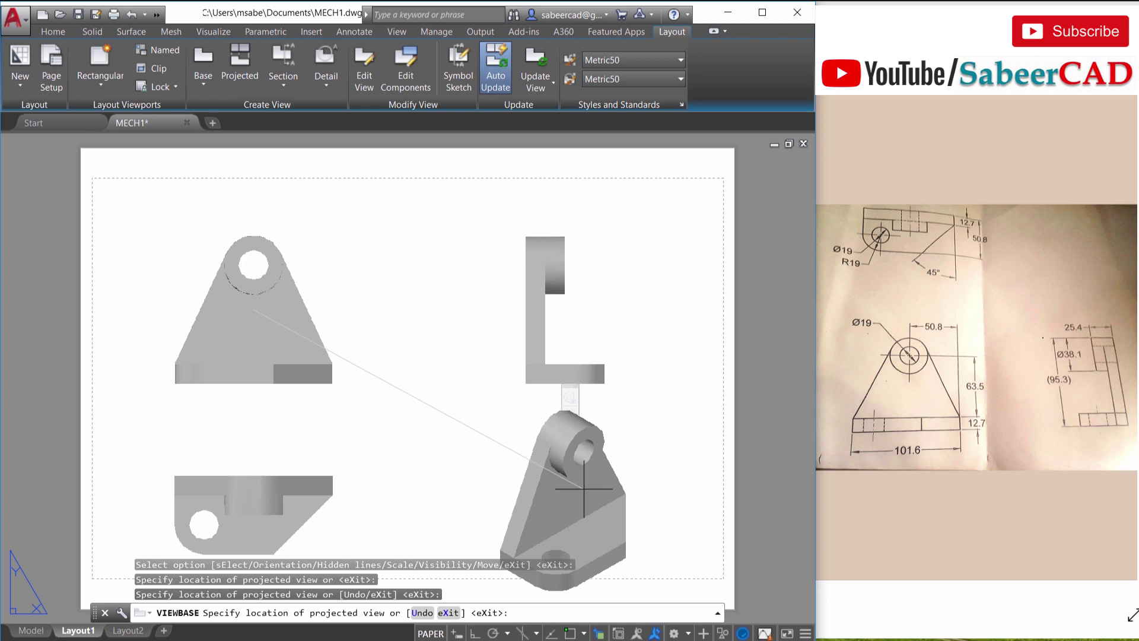
click(584, 490)
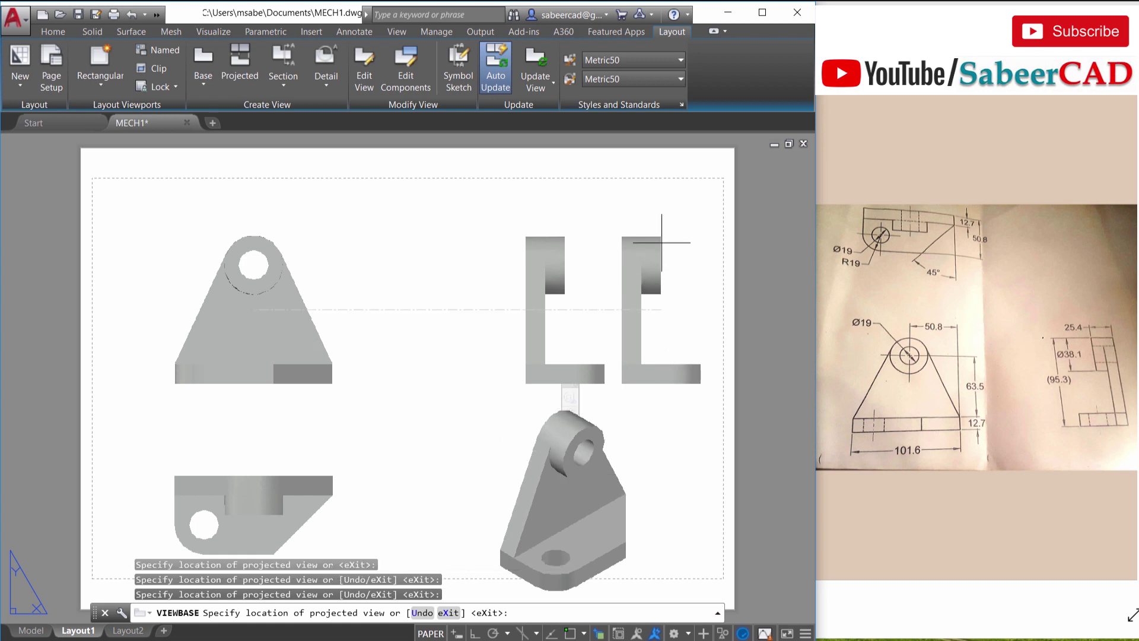
key(Return)
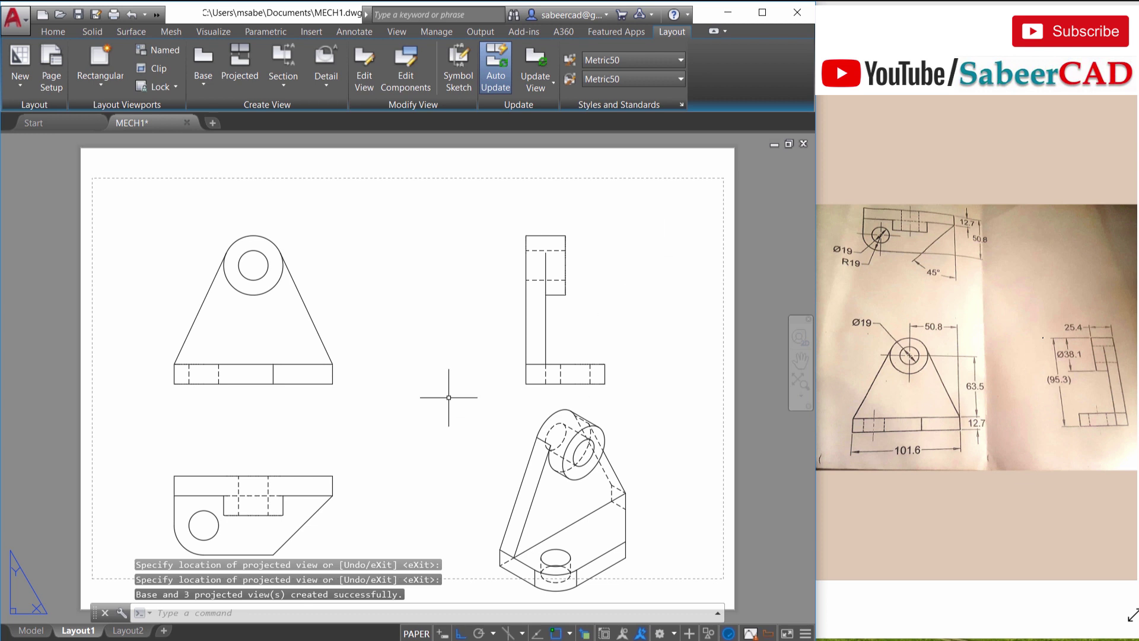
middle_drag(415, 349, 423, 324)
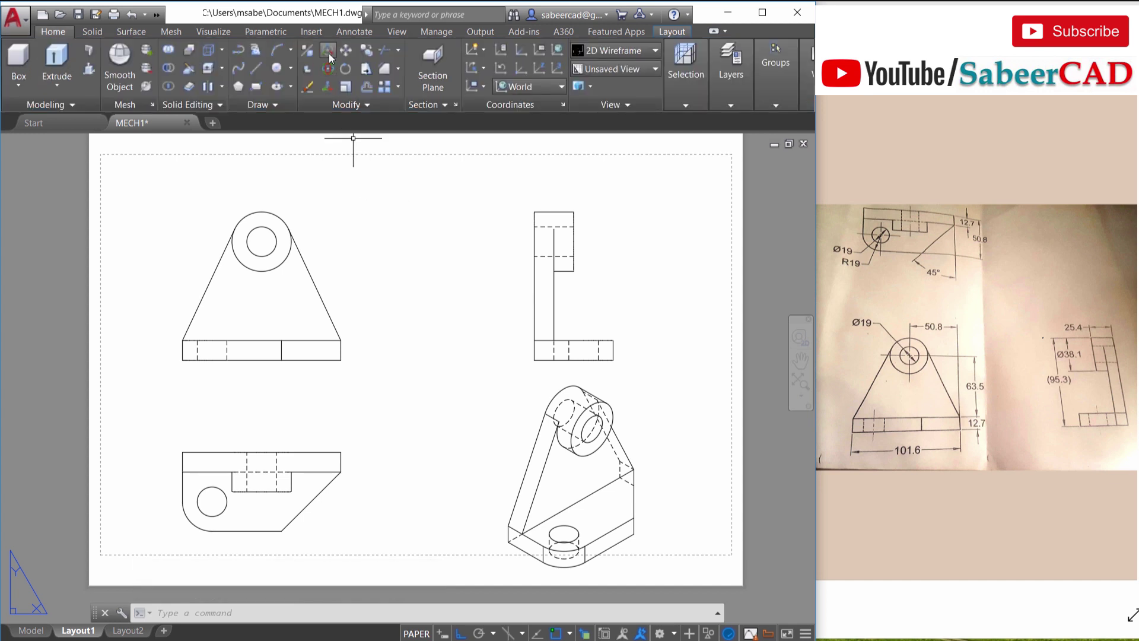
Step: Move the side and front views together higher up the sheet
click(346, 51)
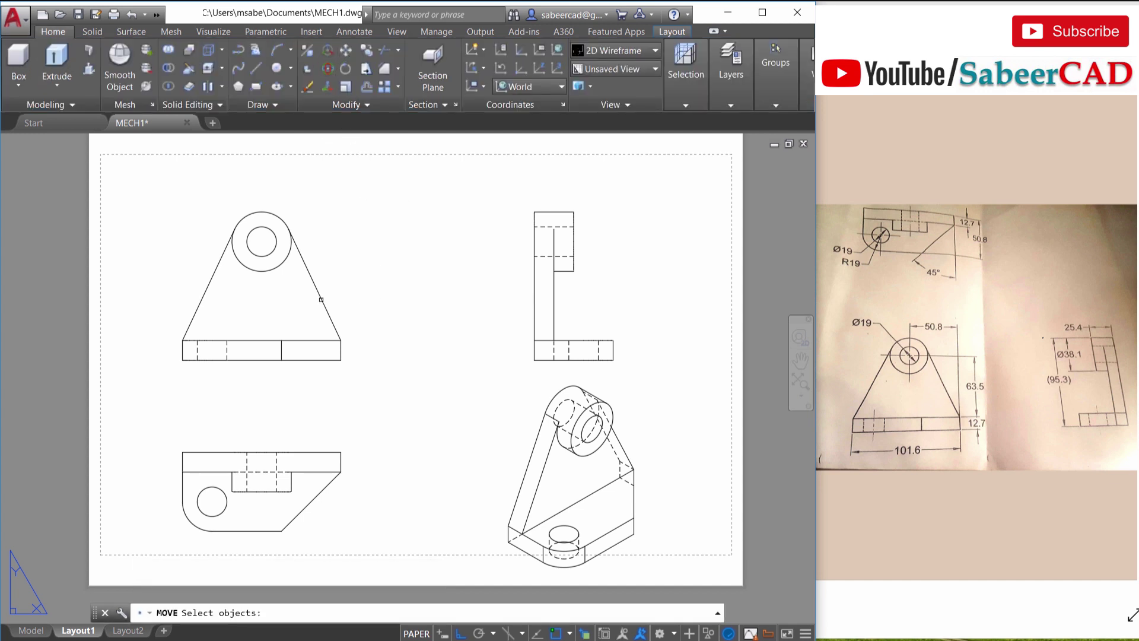
click(533, 298)
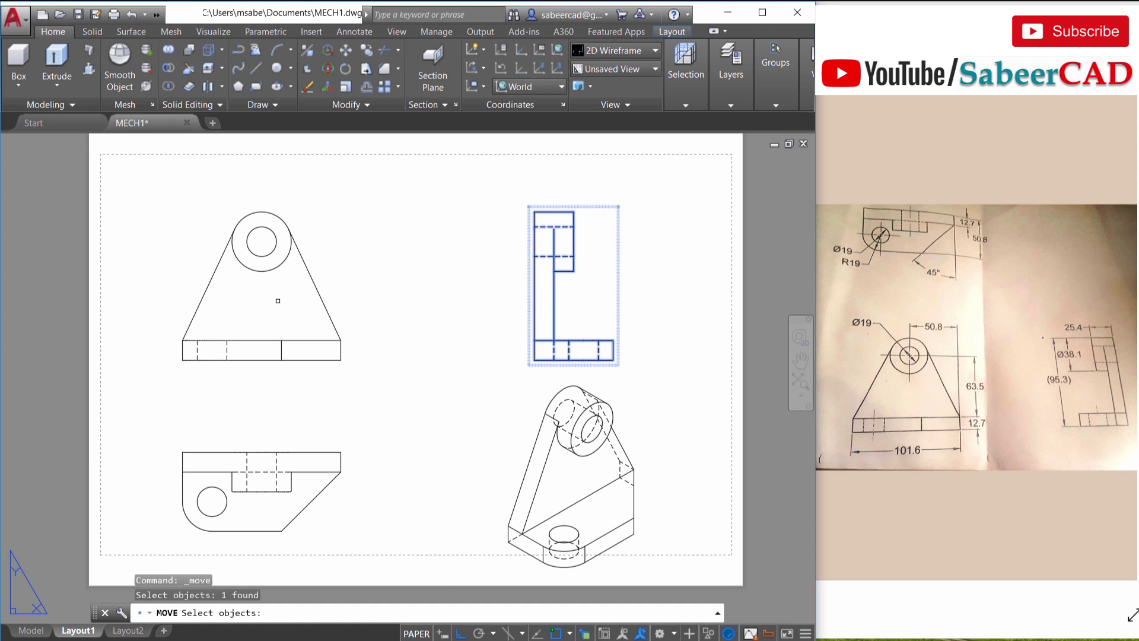
click(325, 303)
key(Return)
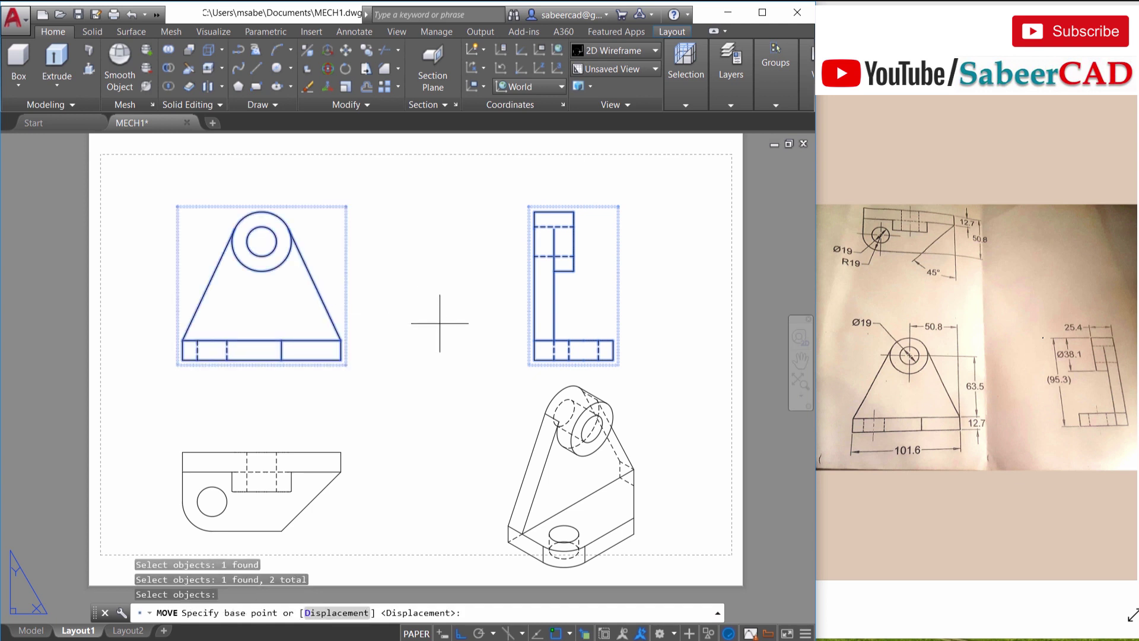
click(439, 323)
click(439, 301)
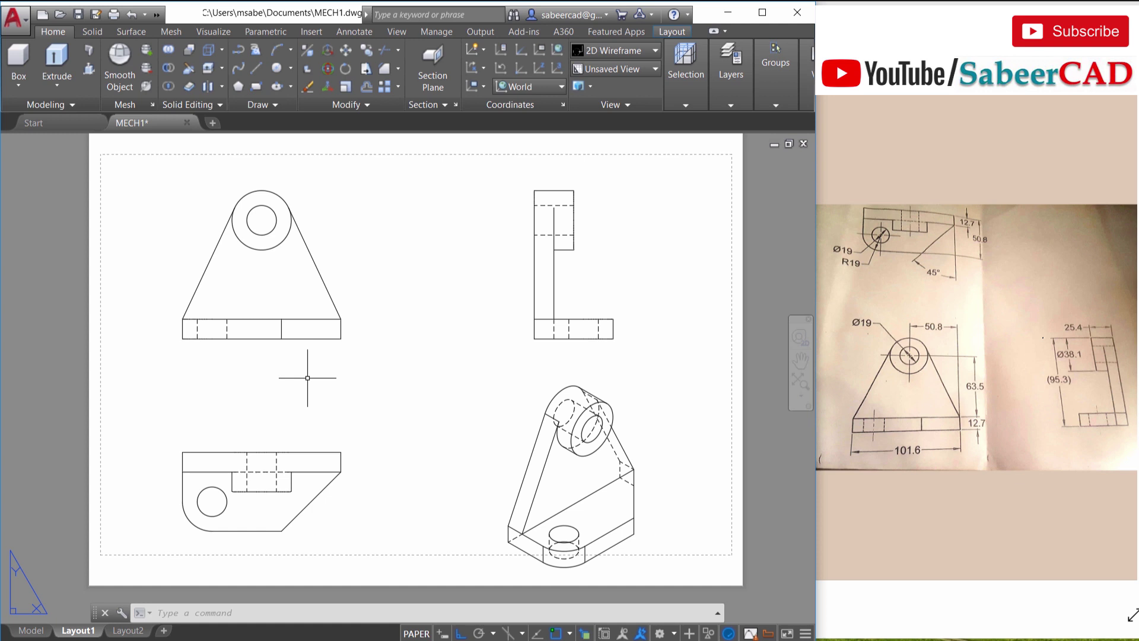
Step: Cancel the accidental isometric view edit and undo it with U
double_click(528, 404)
key(Escape)
key(Escape)
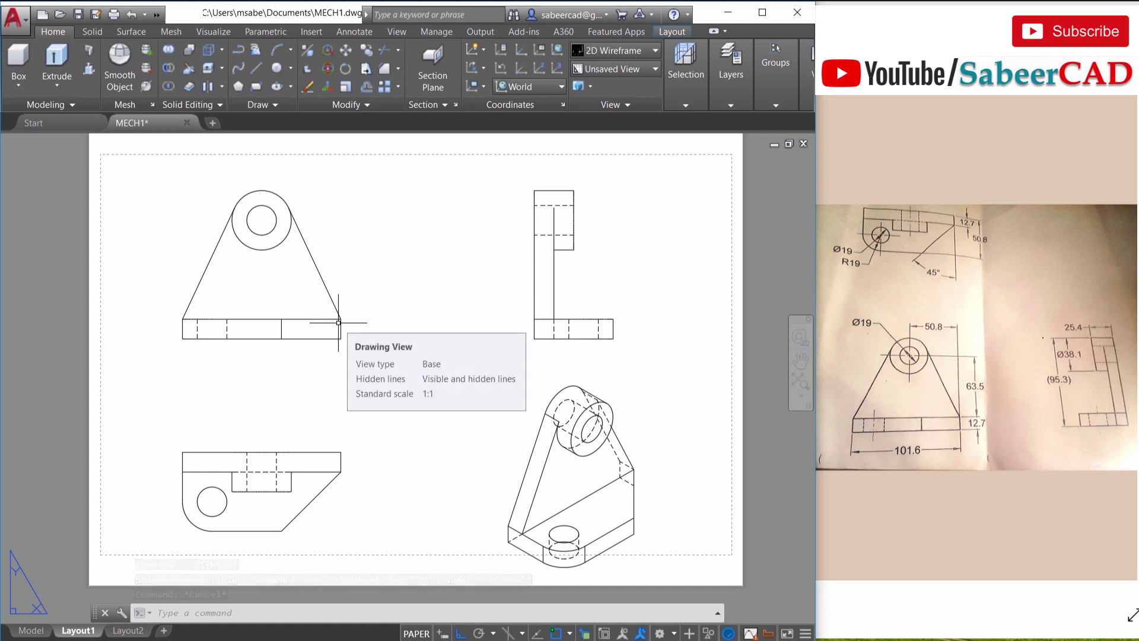
text(u)
key(Return)
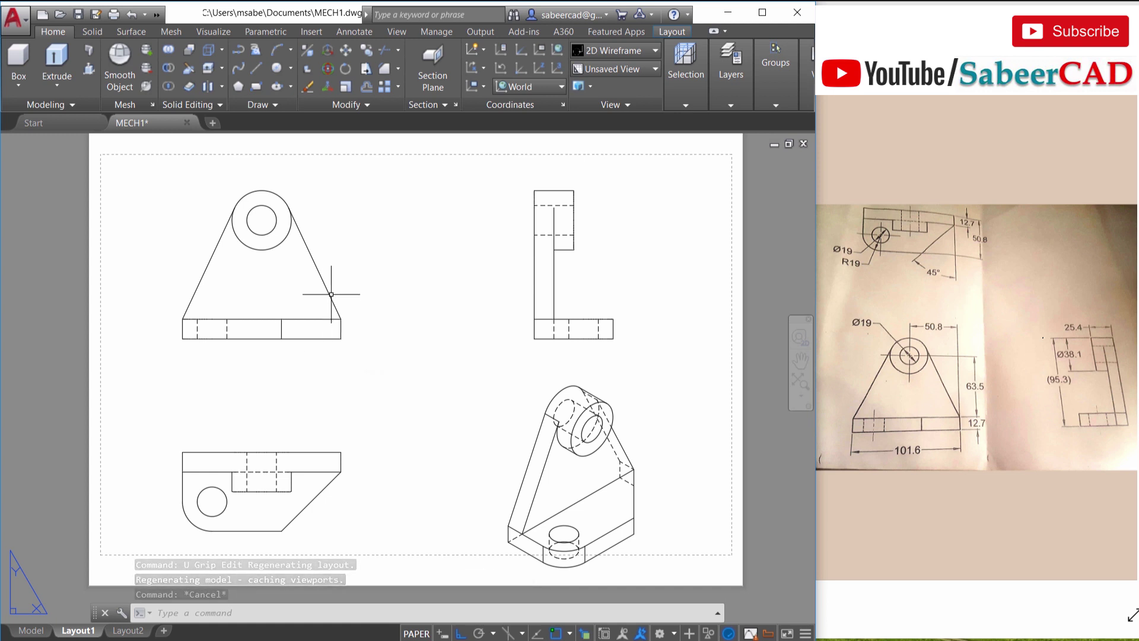
Step: Try a 1:2 scale on the front view's drawing views, then return them to 1:1
click(330, 300)
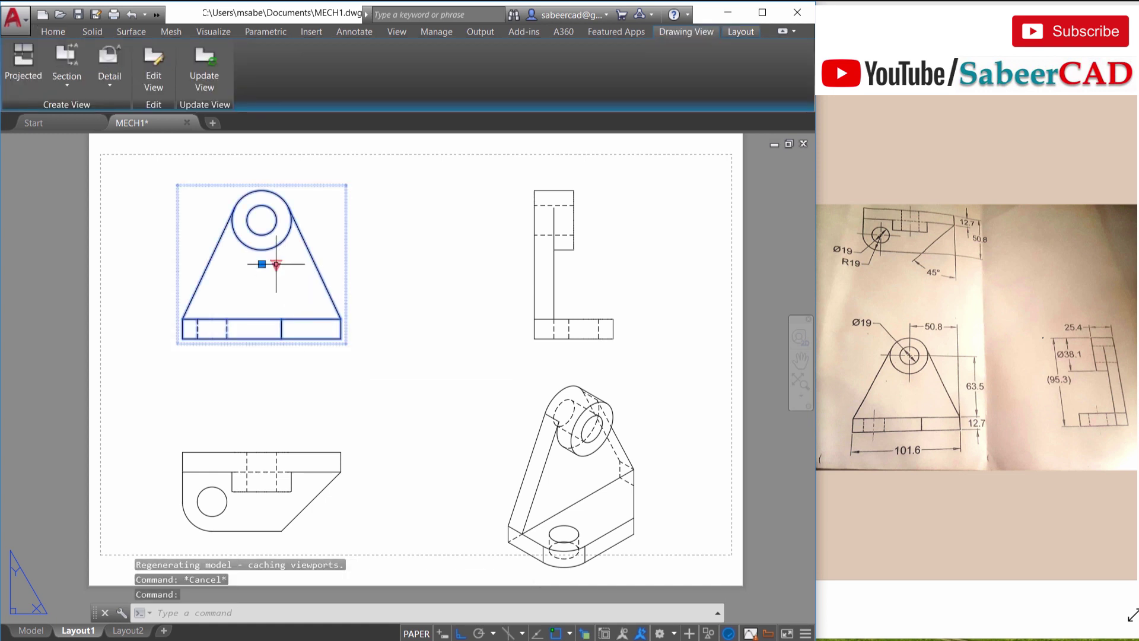
click(276, 264)
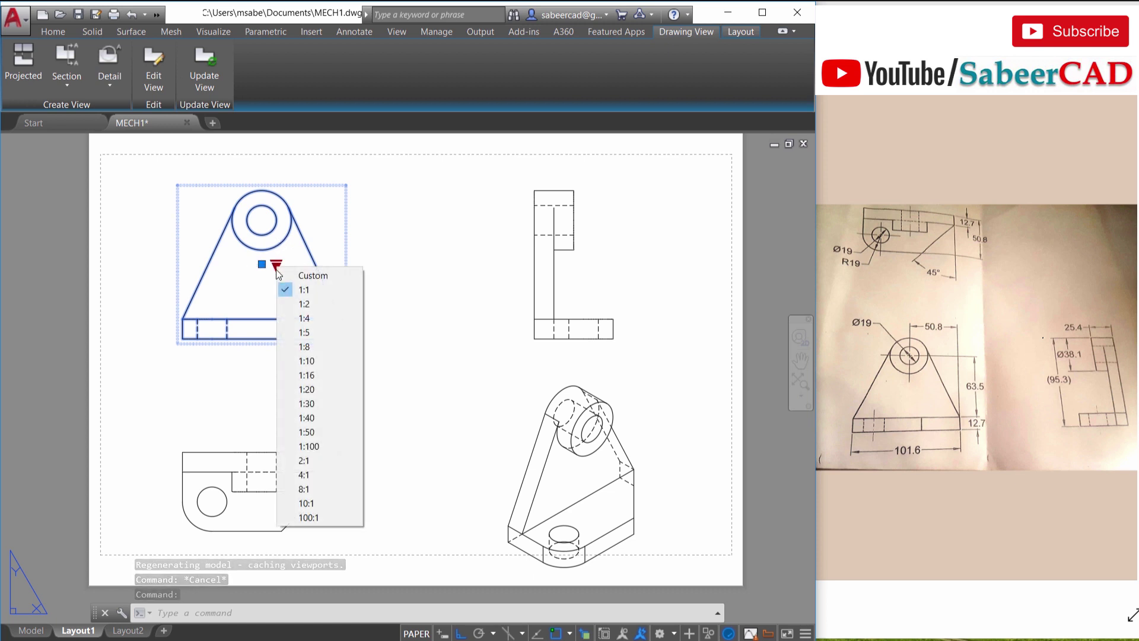
click(311, 305)
click(277, 266)
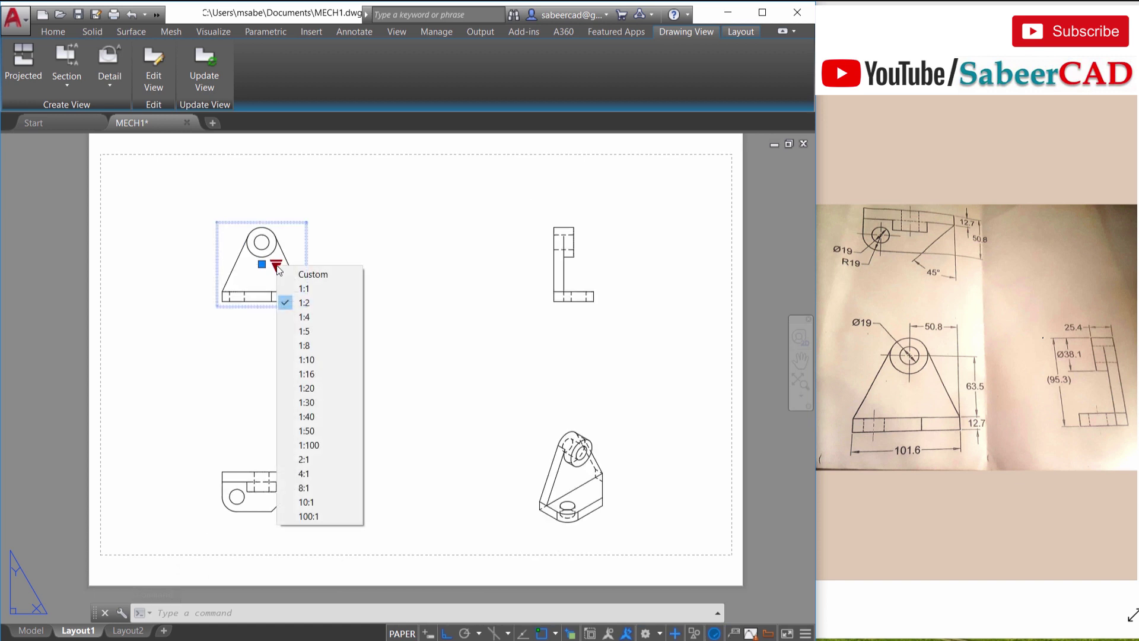
click(306, 288)
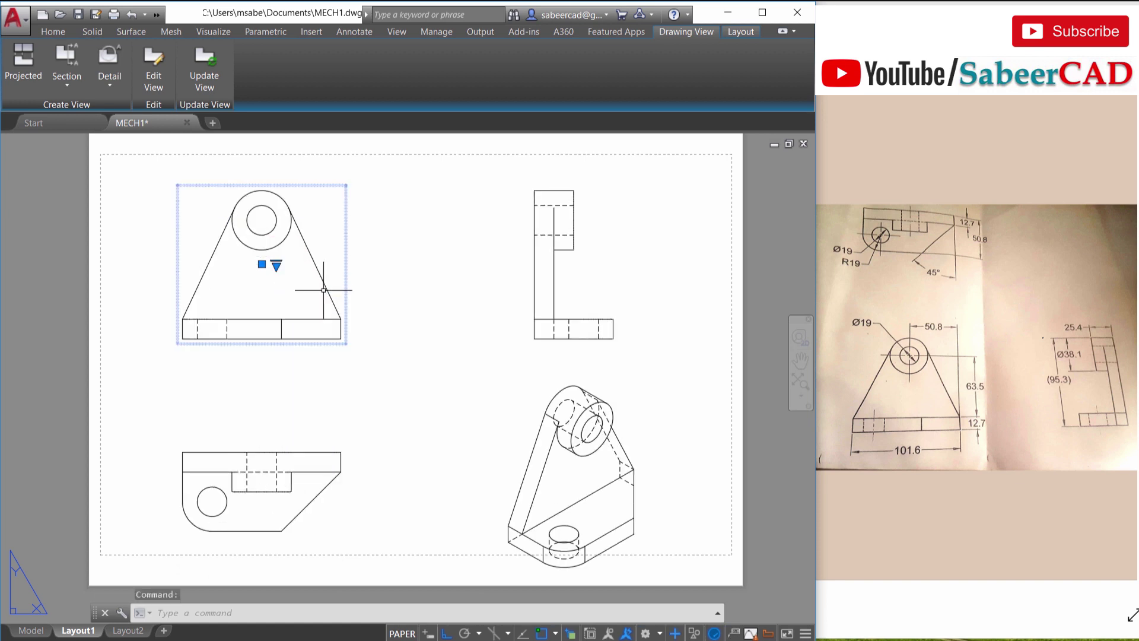
Step: Leave the view editor and undo the last drawing-view change with U
key(Escape)
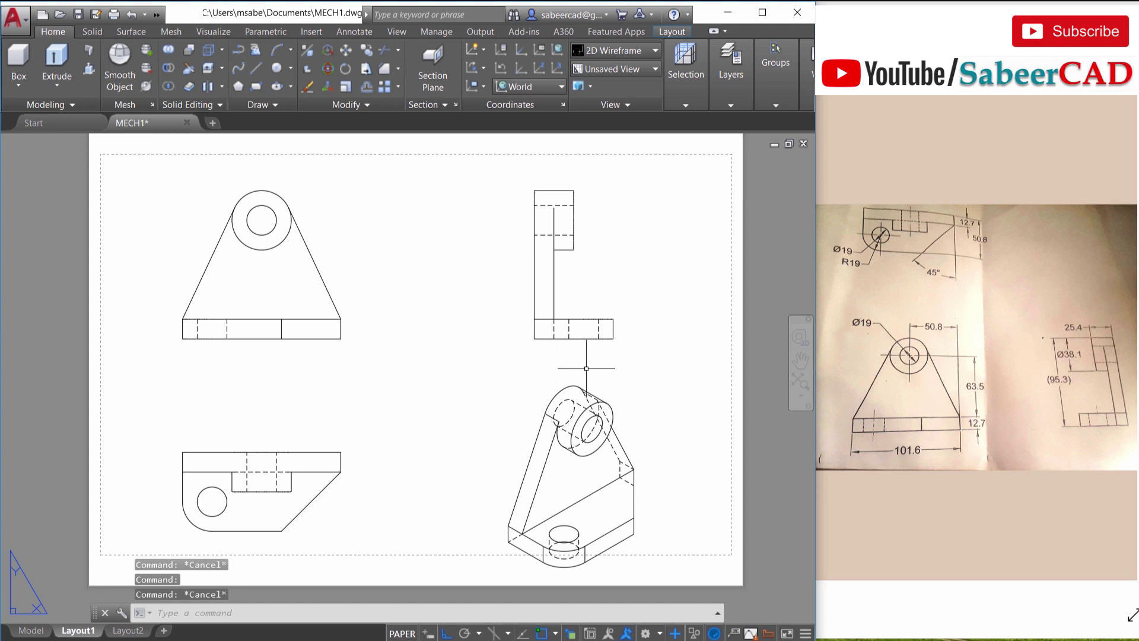
text(u)
key(Return)
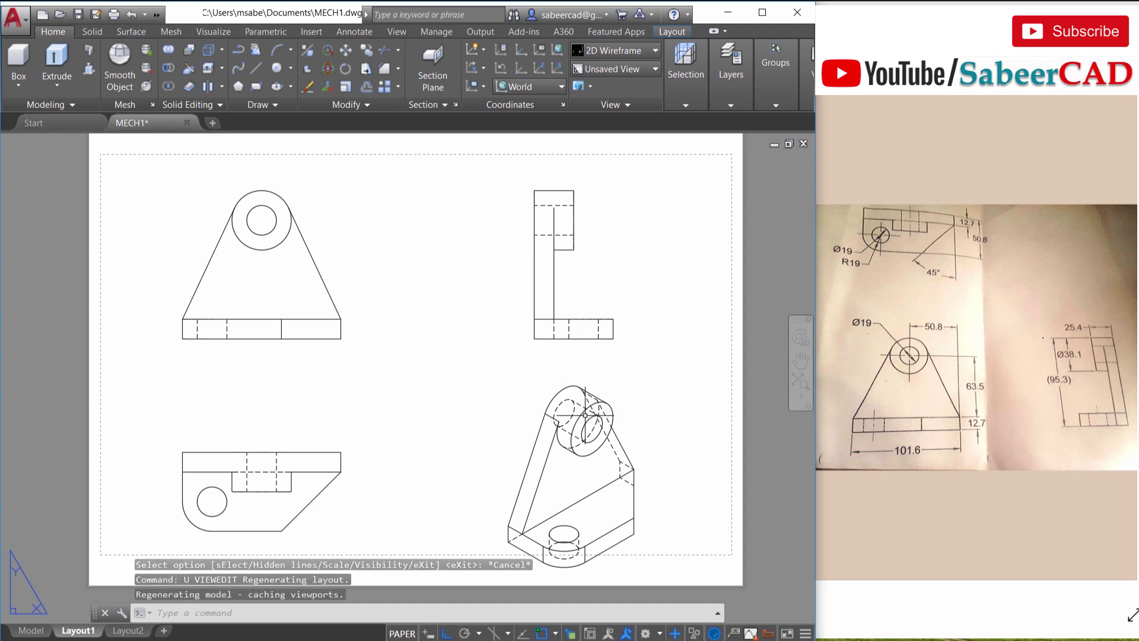
Step: Set the isometric view's display style to Shaded with visible lines
double_click(570, 475)
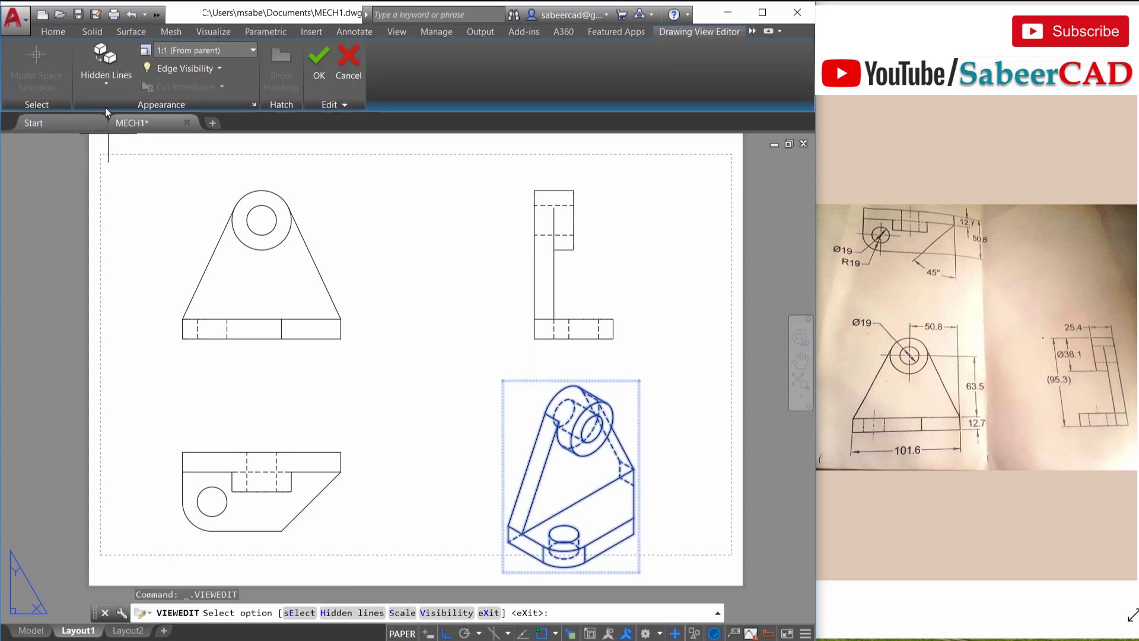
click(98, 84)
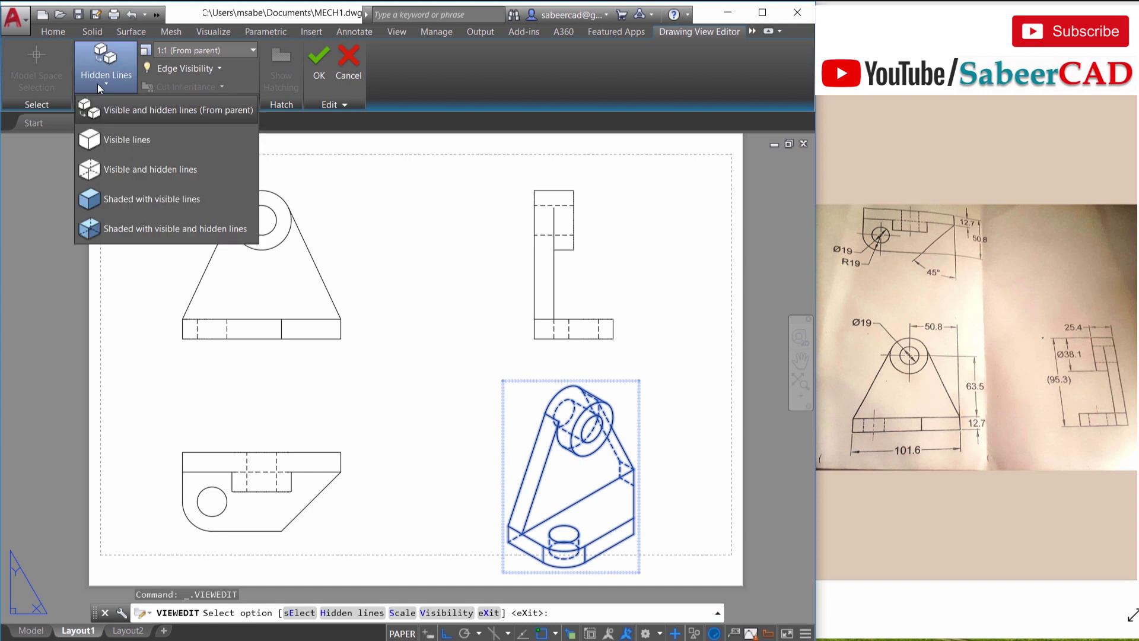
click(150, 208)
key(Escape)
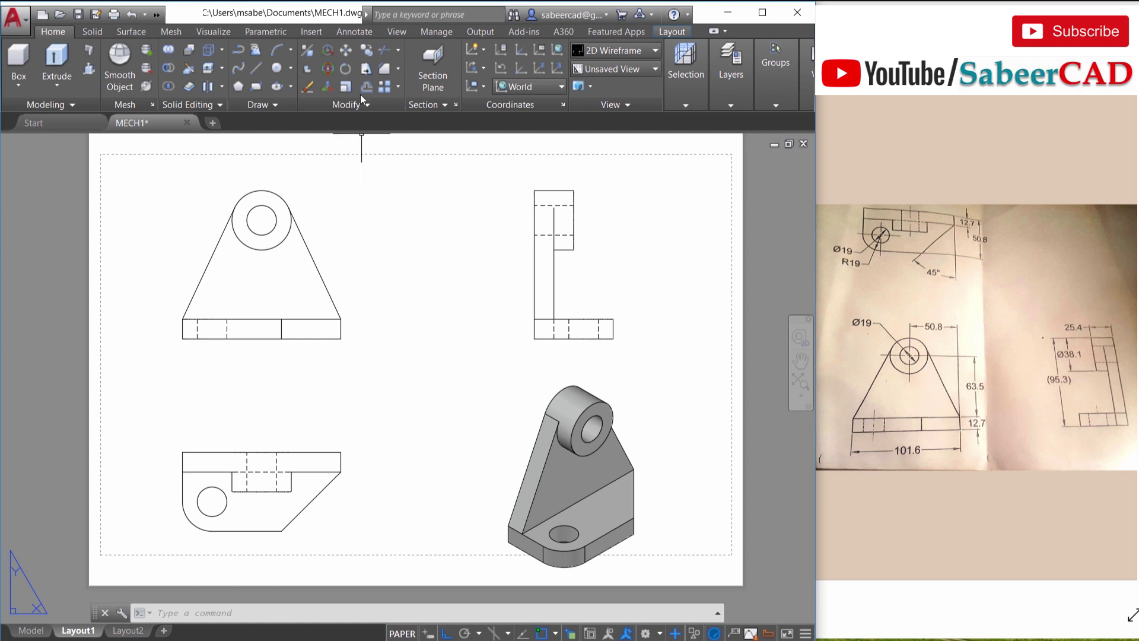
Step: Add a horizontal 50.8 linear dimension from the hole centre to the base's right corner, above the front view
click(354, 32)
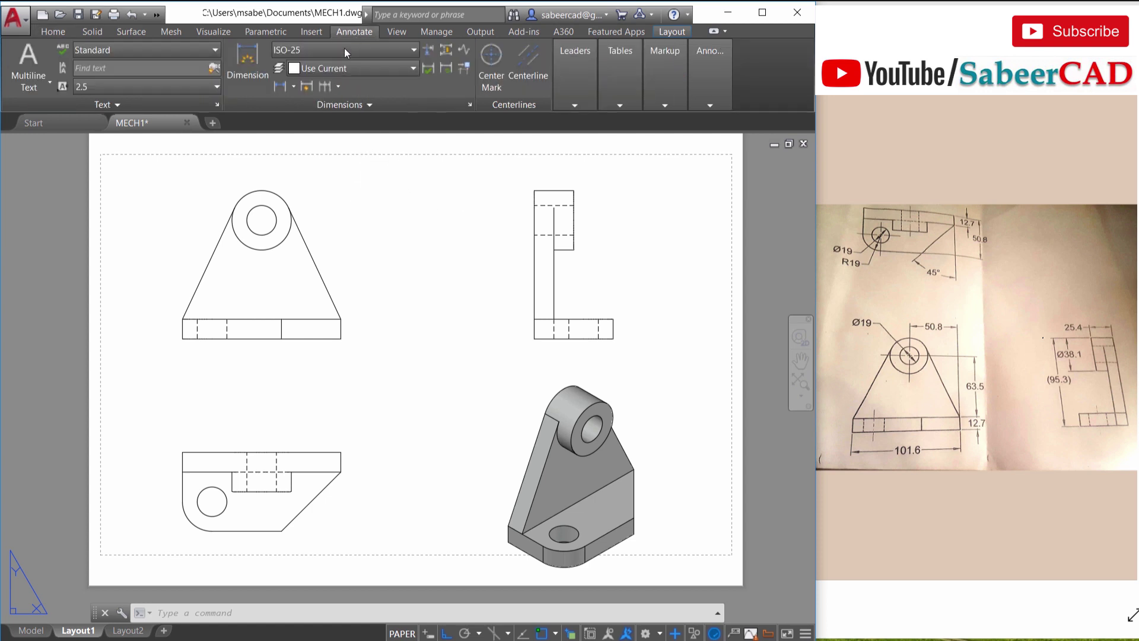
click(294, 86)
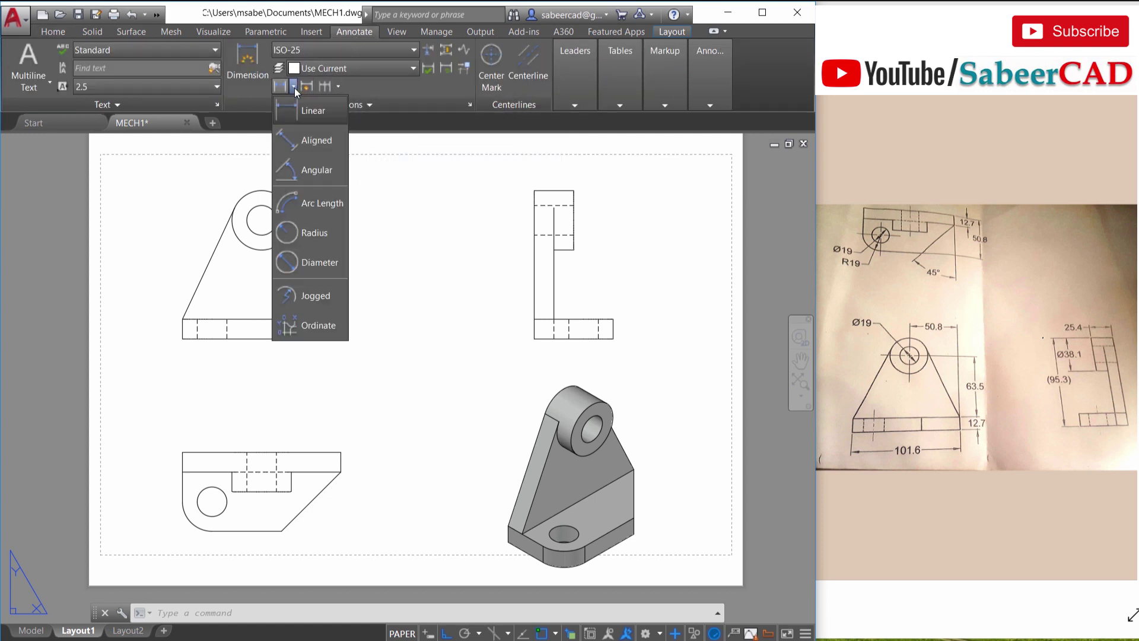
click(300, 112)
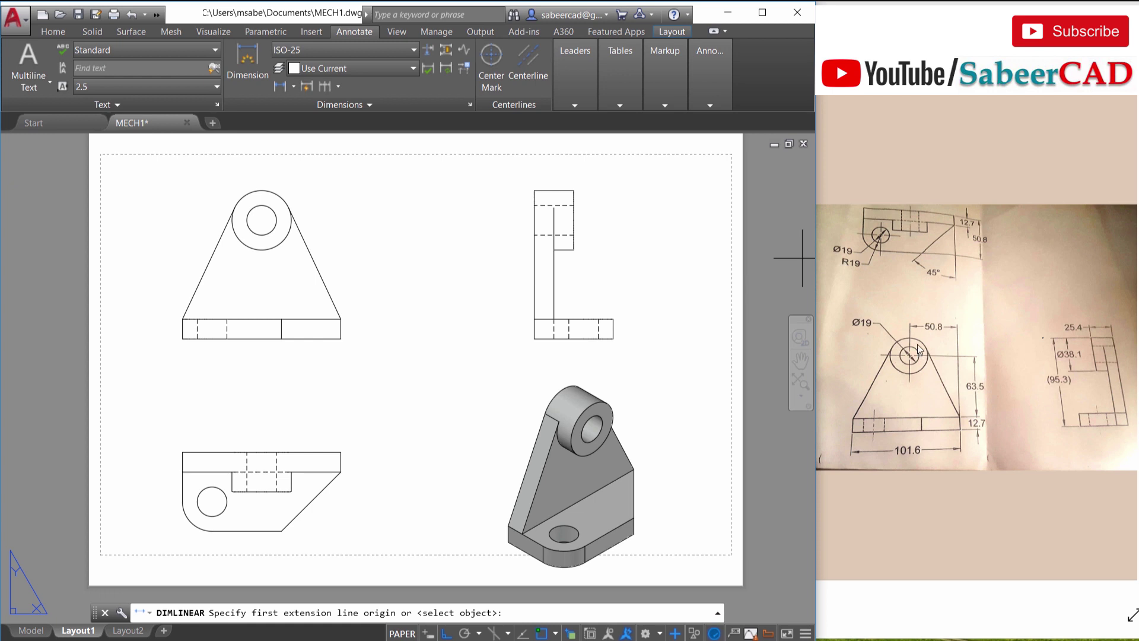
click(262, 219)
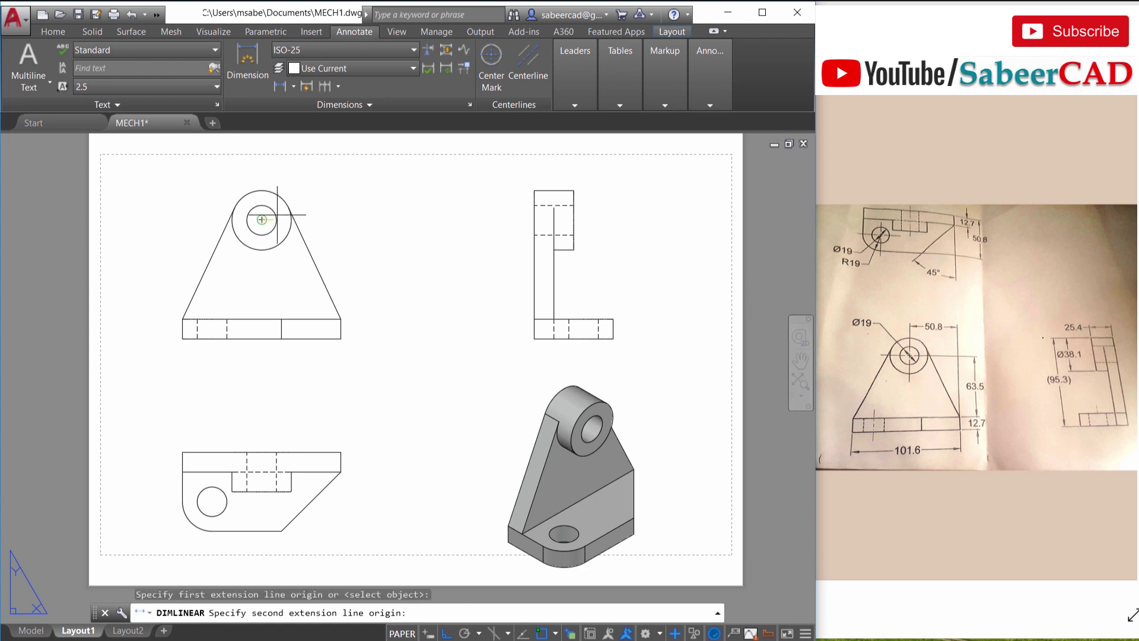
click(341, 319)
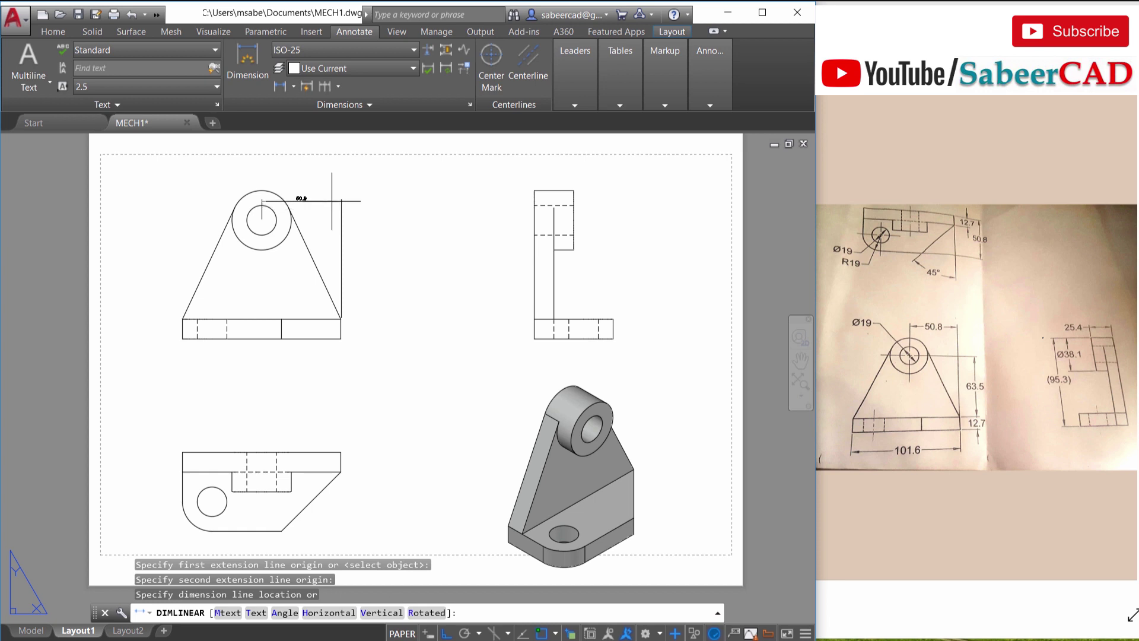
click(332, 172)
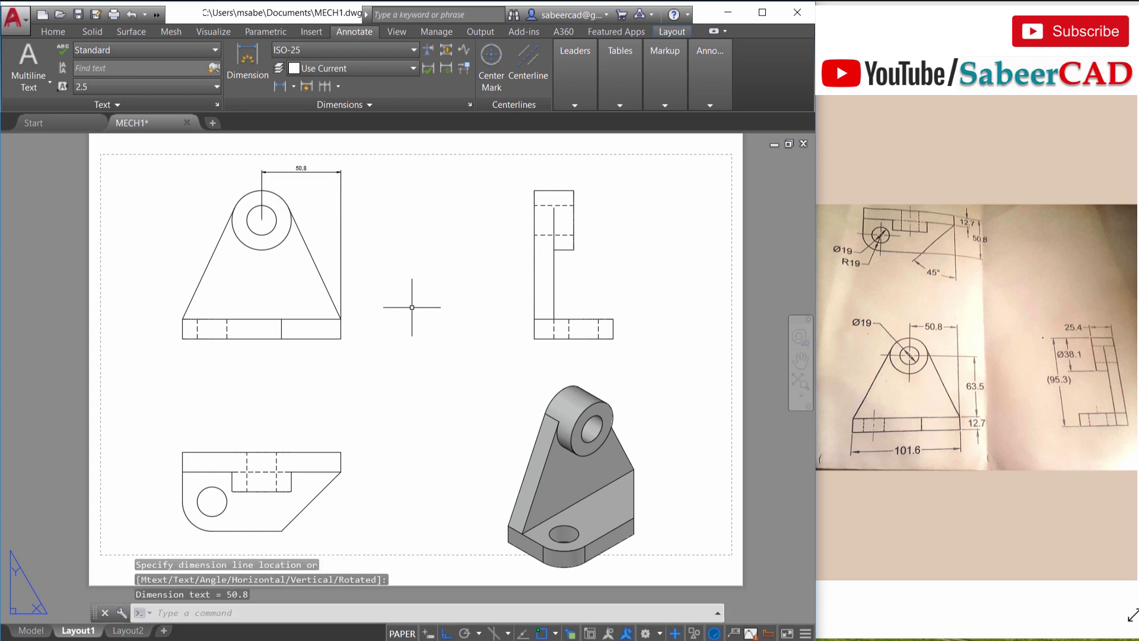
scroll(299, 150, up, 4)
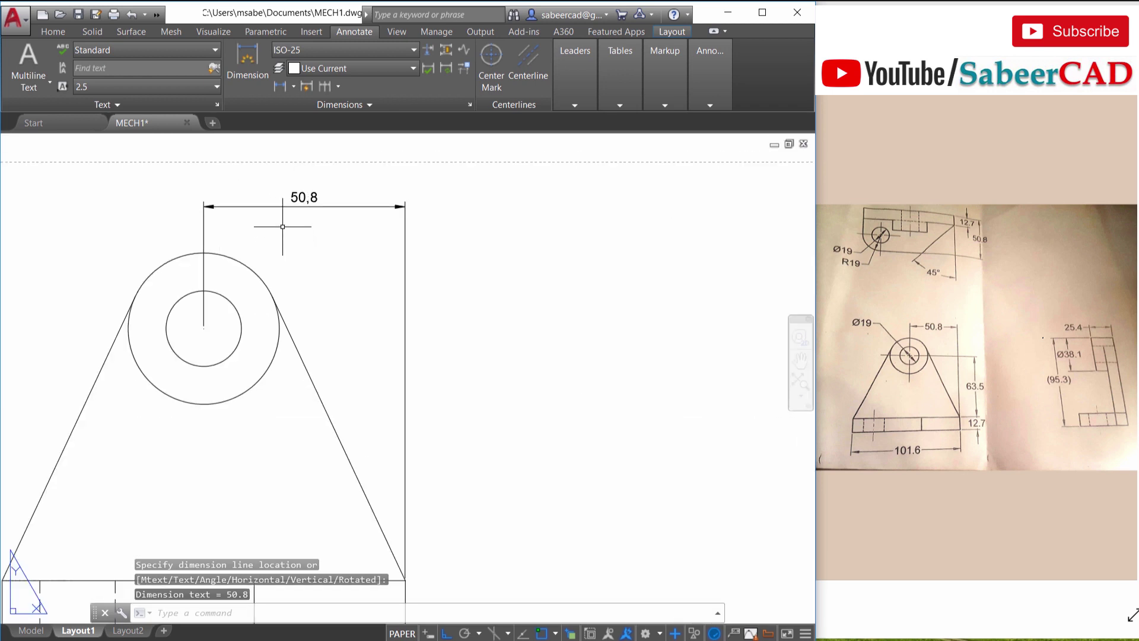
scroll(306, 197, up, 4)
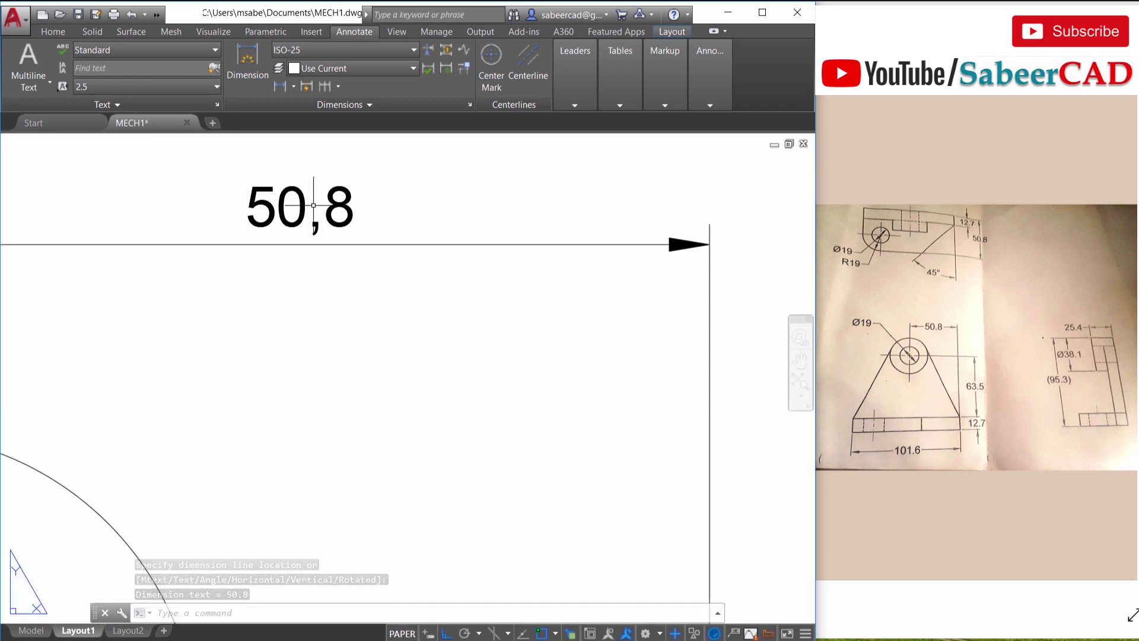
scroll(374, 214, down, 4)
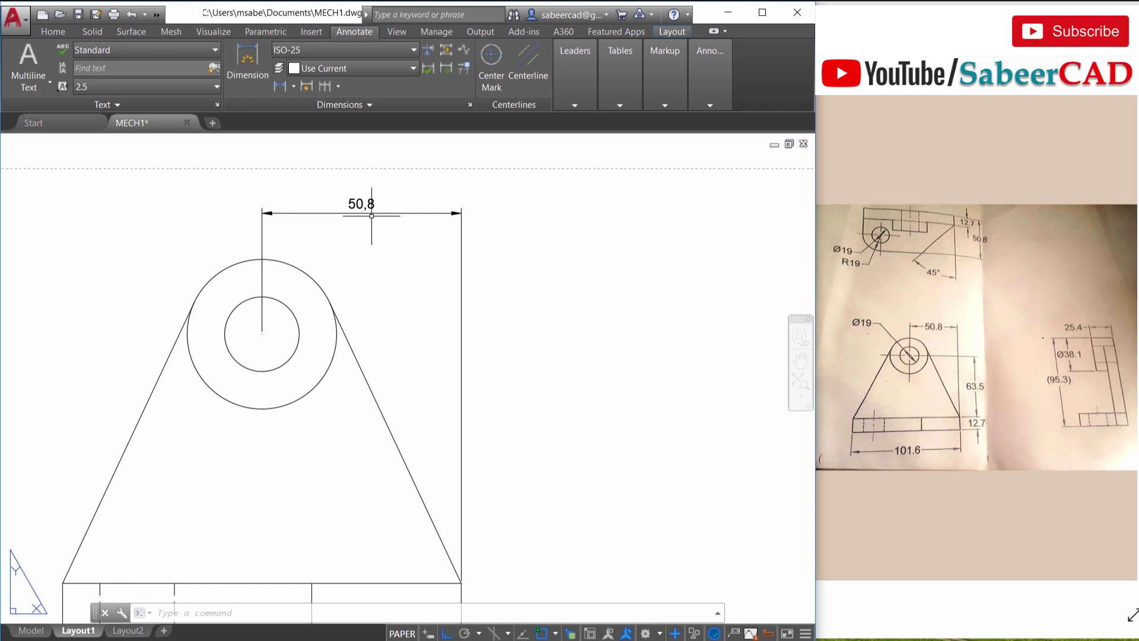
scroll(368, 225, down, 4)
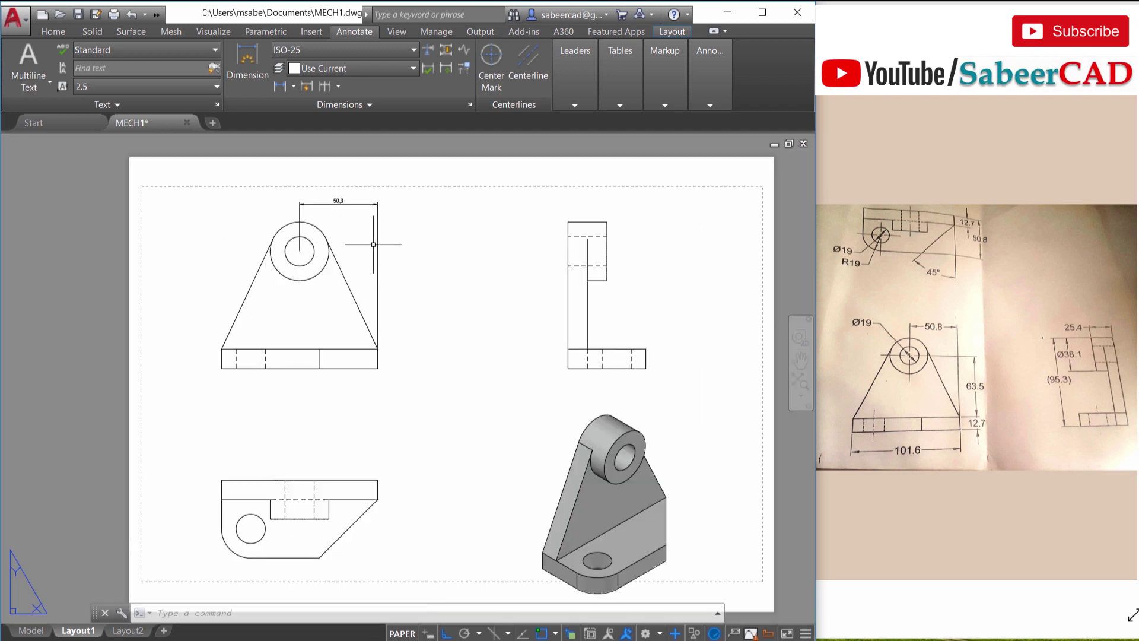
Step: Give the ISO-25 dimension style an overall scale of 2 and a period decimal separator
click(471, 106)
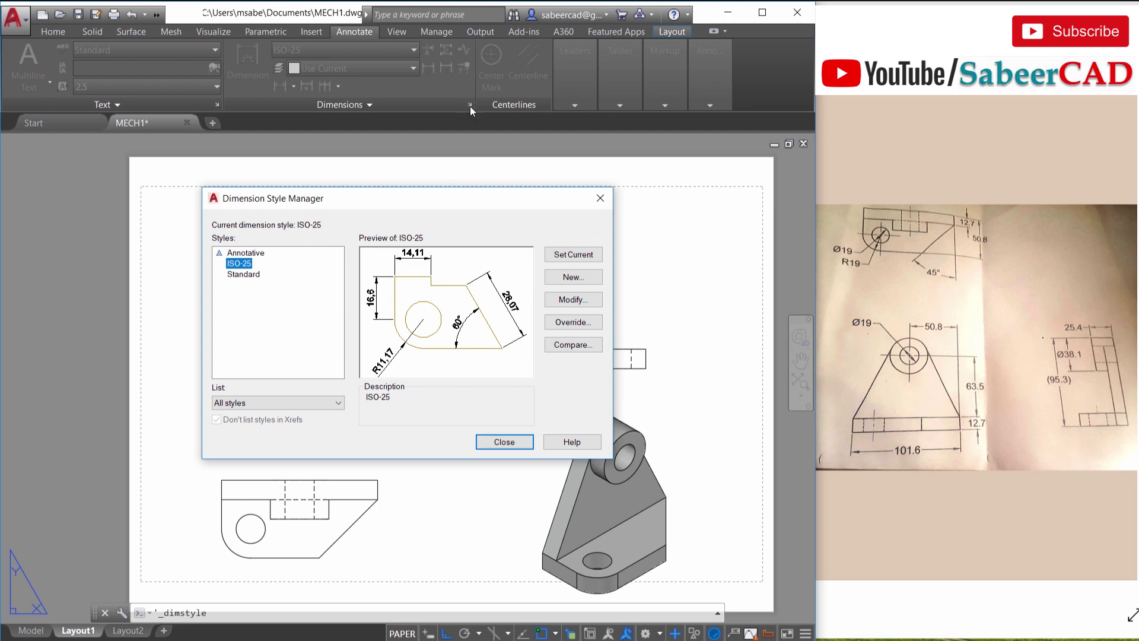
click(574, 300)
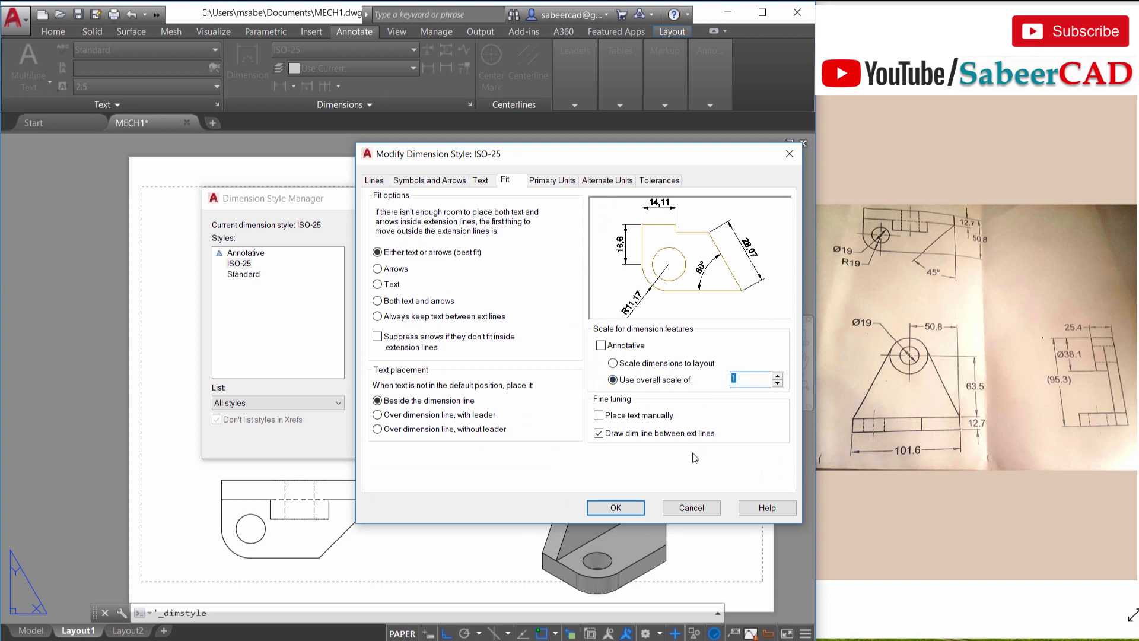
text(2)
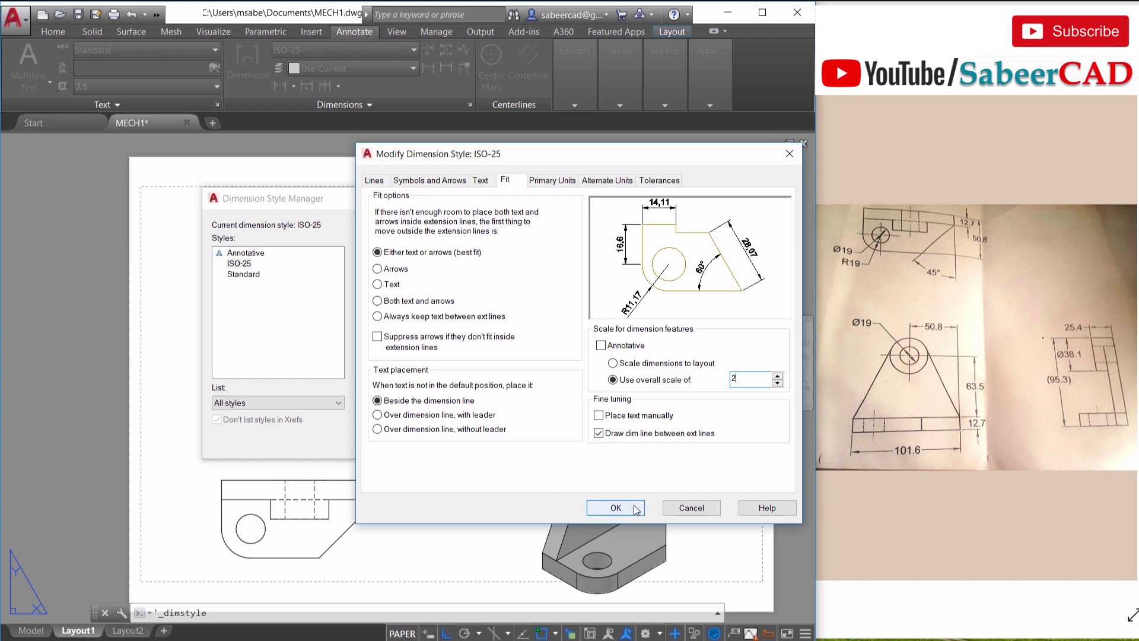
key(Tab)
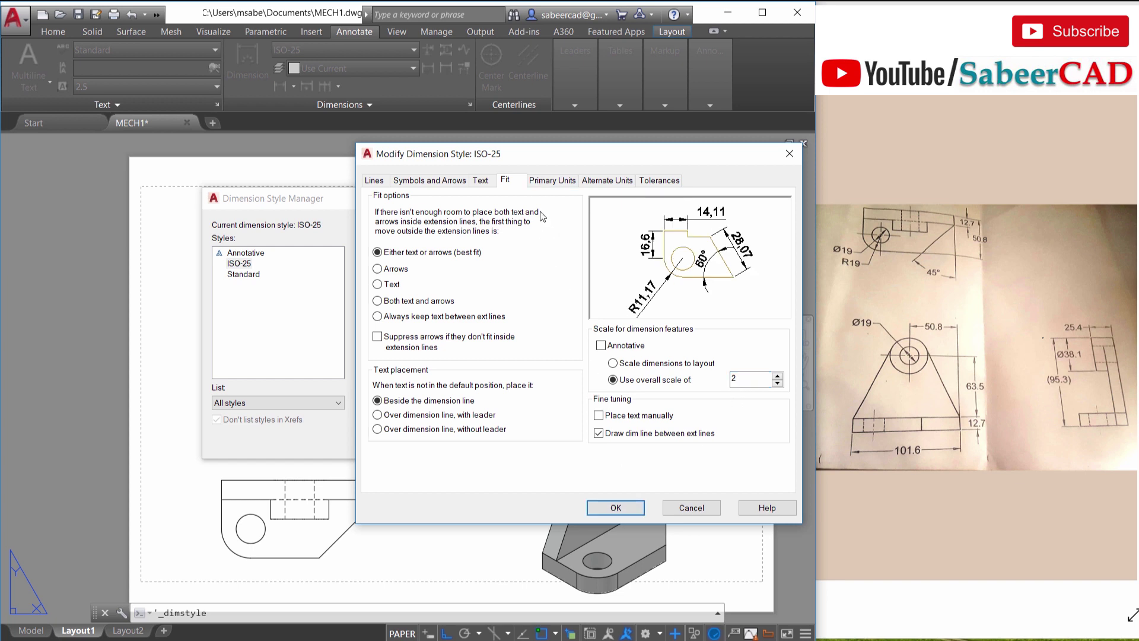
click(557, 181)
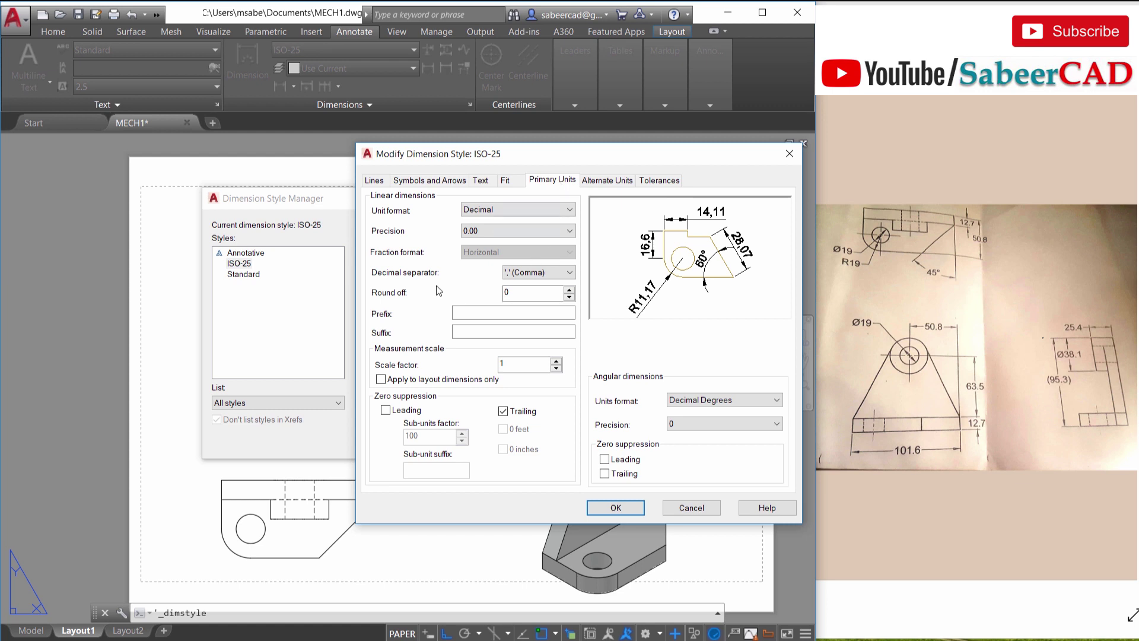
click(530, 276)
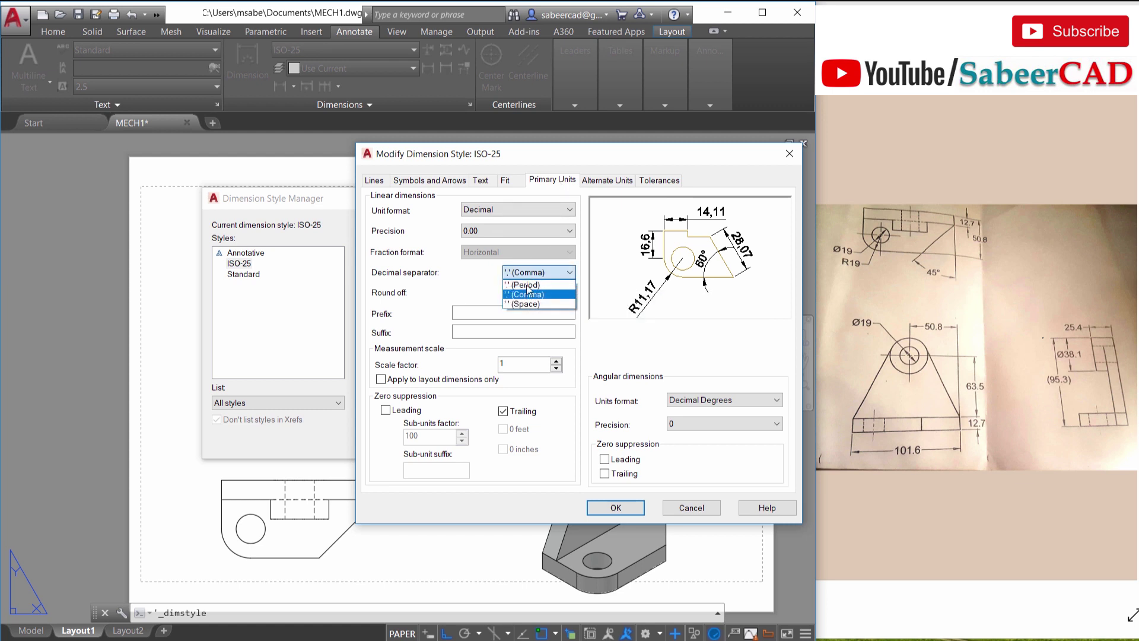
click(527, 285)
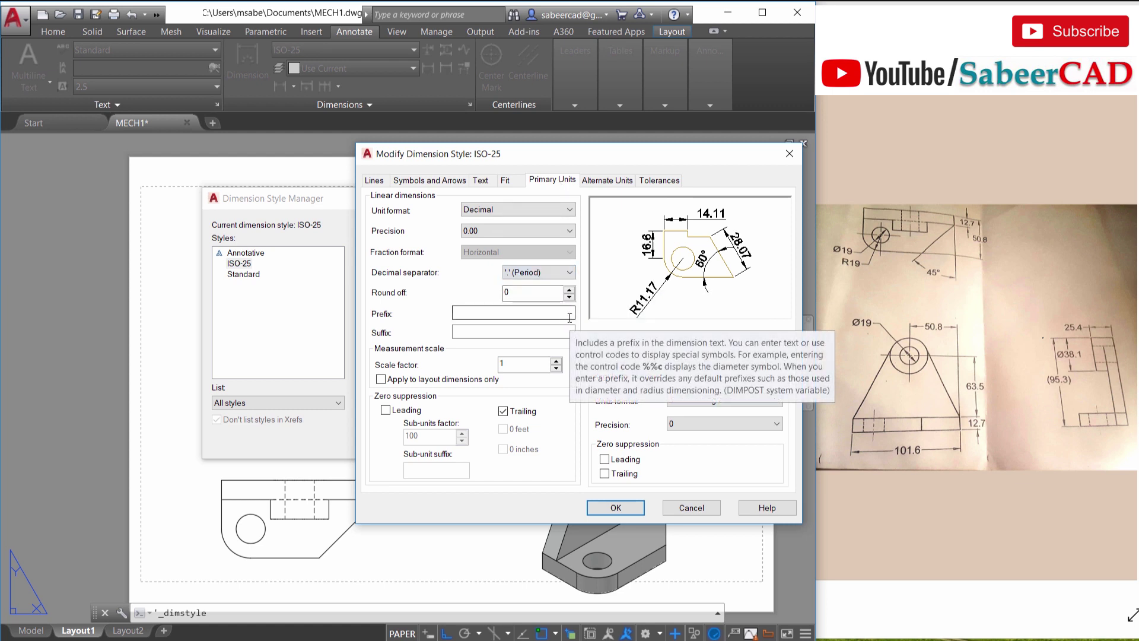
click(616, 508)
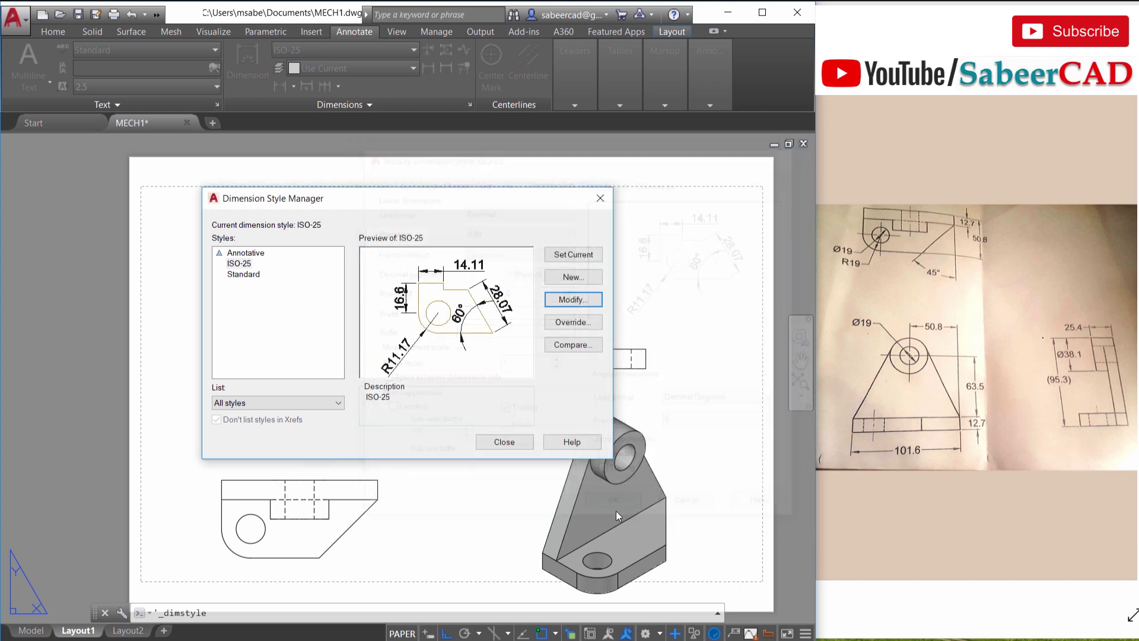
click(504, 441)
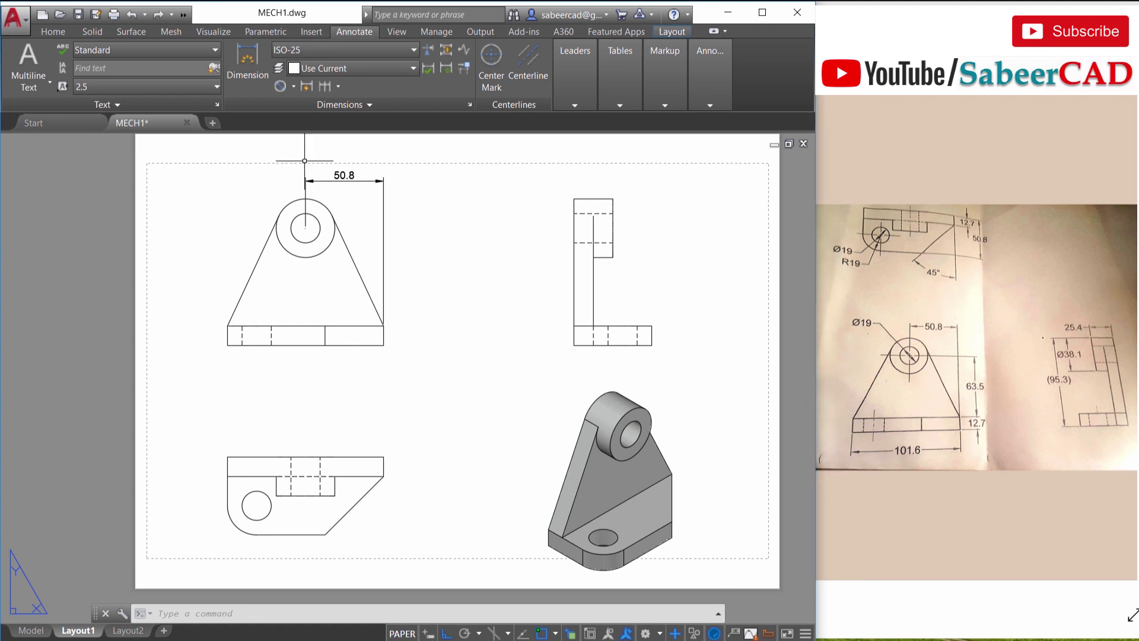
Step: Add a vertical 63.5 linear dimension from the hole centre to the triangle's lower right corner, right of the front view
click(336, 87)
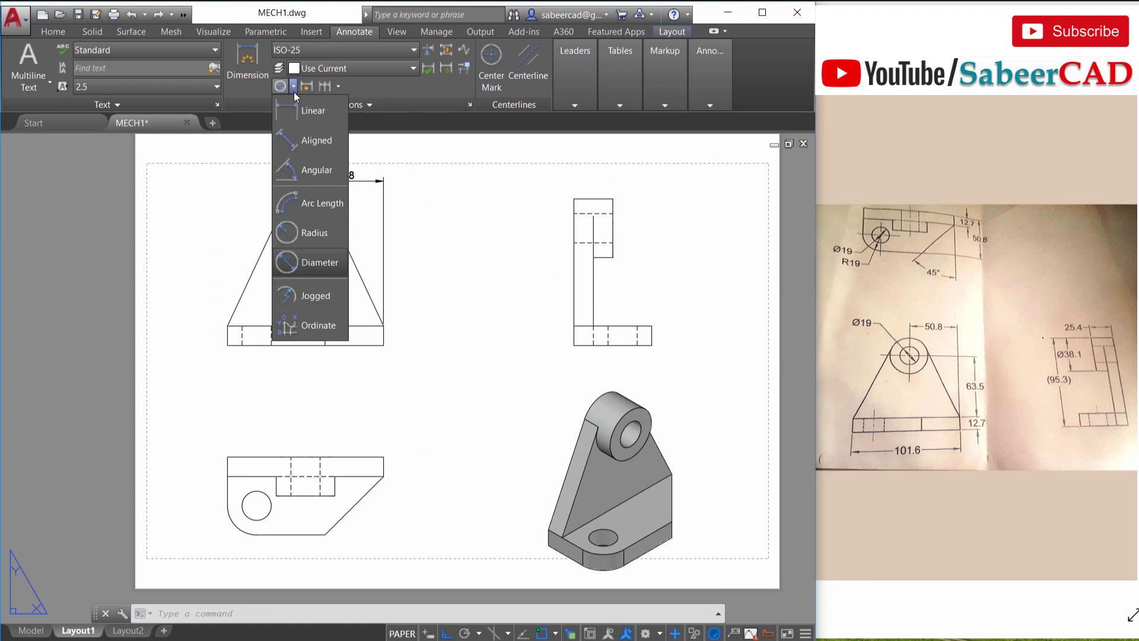
click(307, 114)
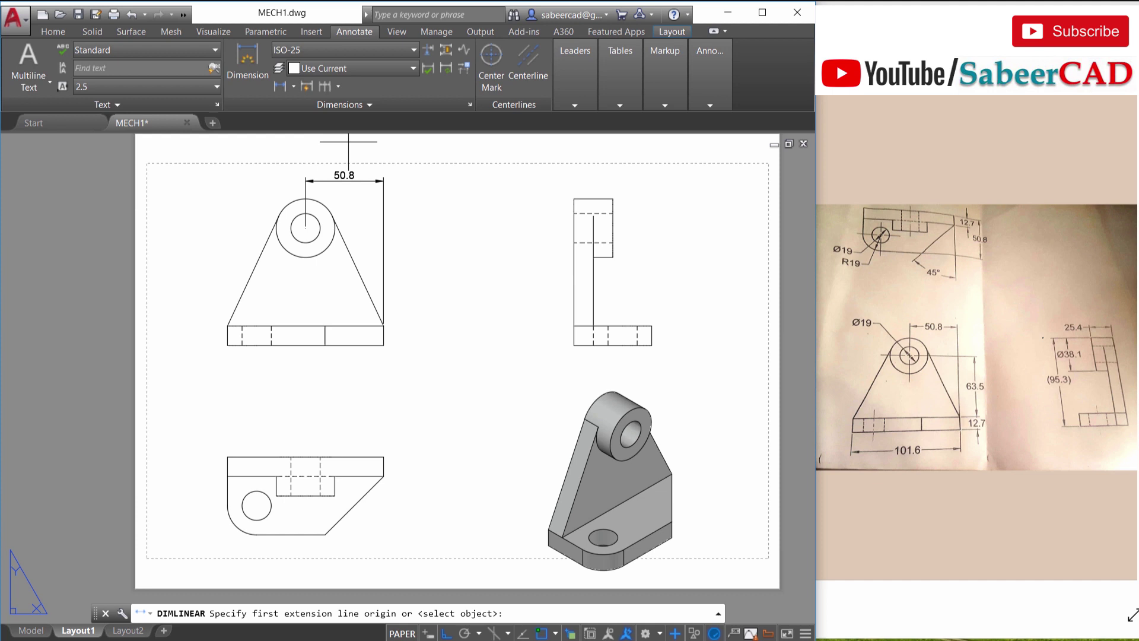
click(306, 228)
scroll(383, 311, up, 2)
scroll(382, 380, up, 2)
click(382, 359)
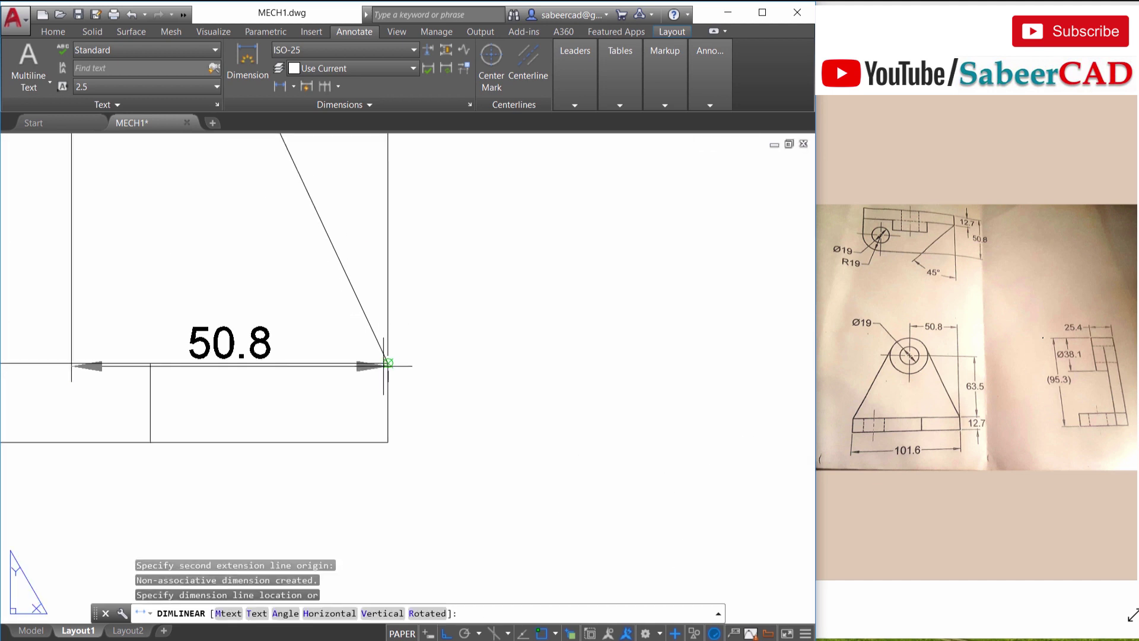
scroll(382, 368, down, 3)
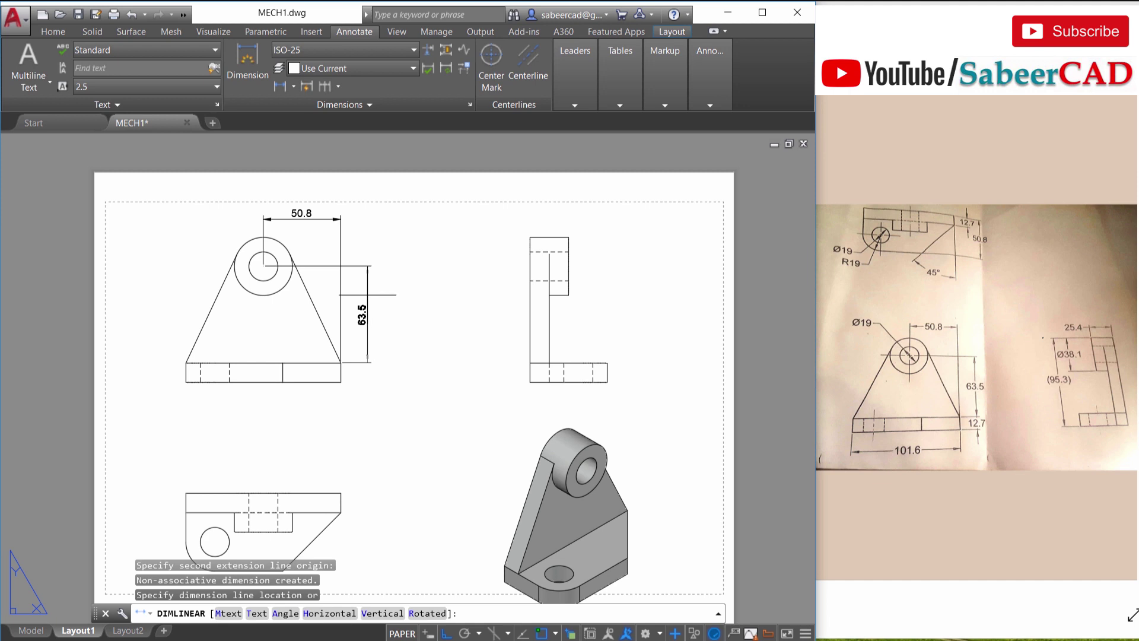
click(368, 295)
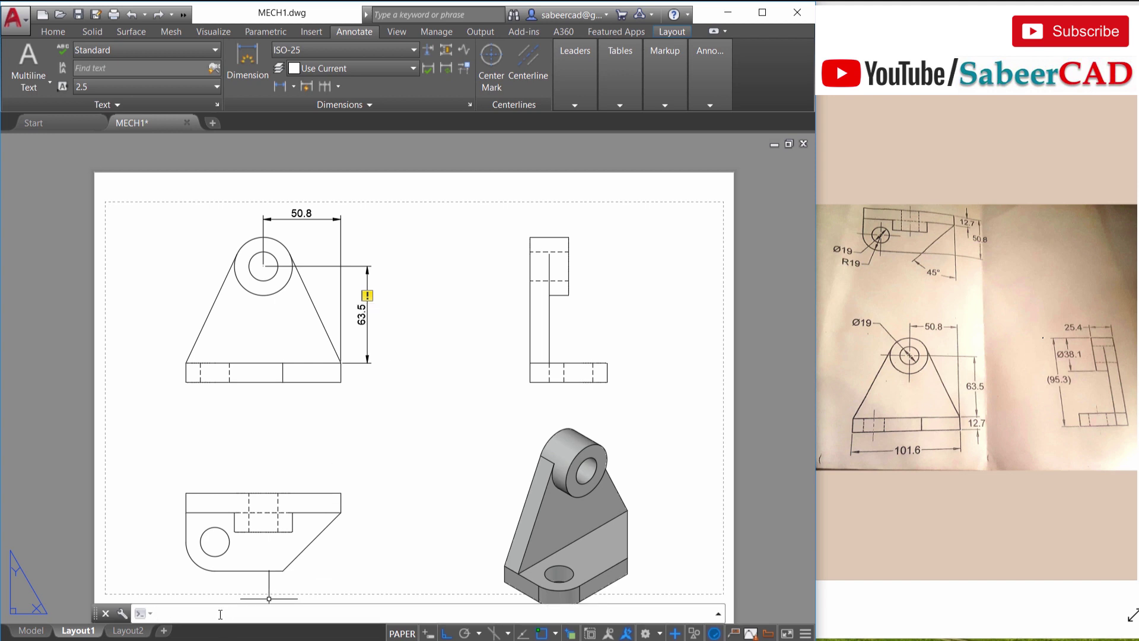
Step: Set ANNOMONITOR to -1 to turn off annotation monitoring
text(OMONITOR)
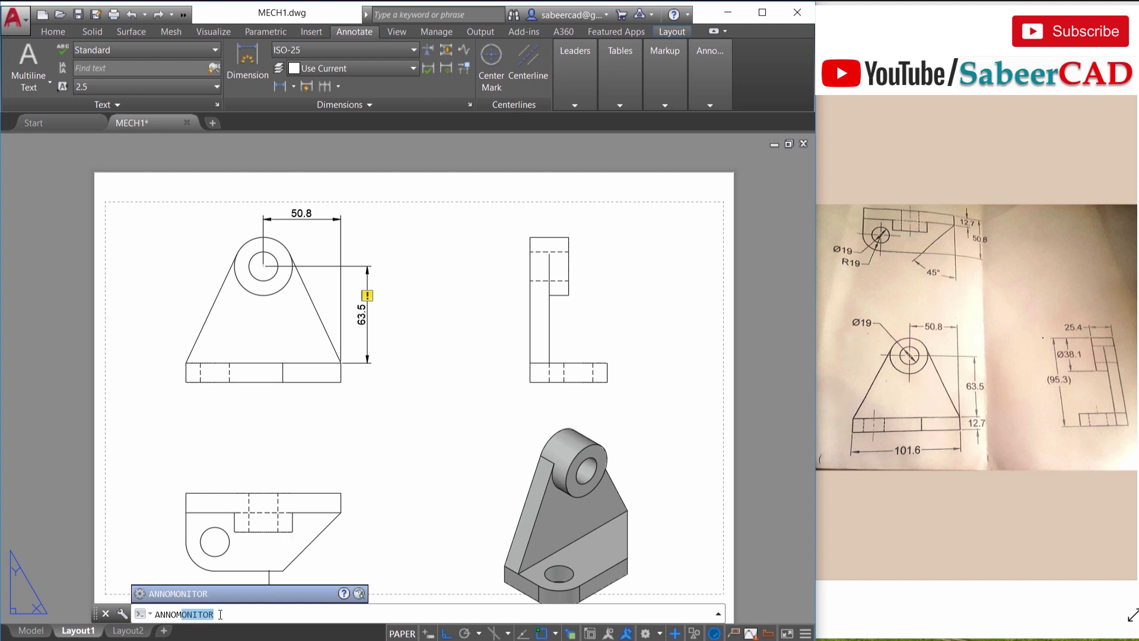
key(Return)
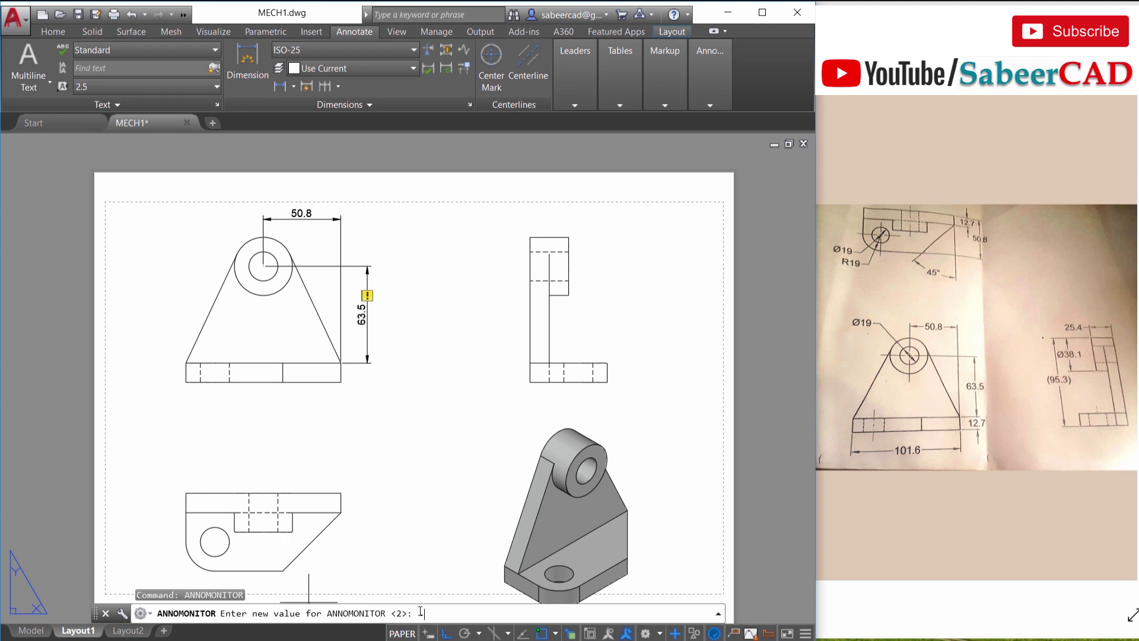
text(-1)
key(Return)
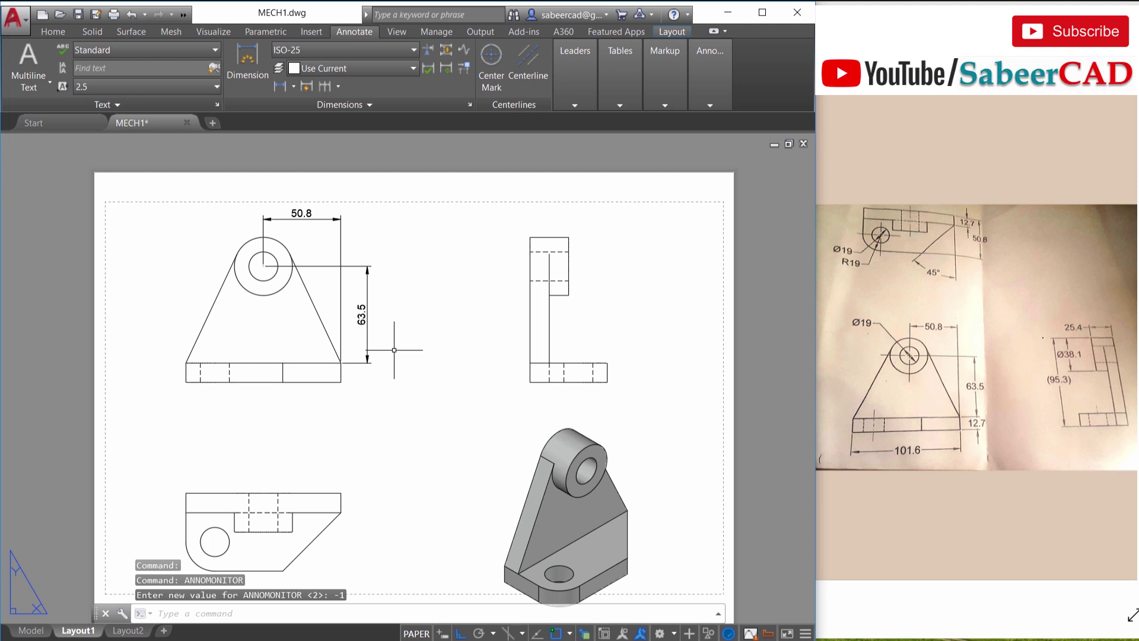
Step: Add a 101.6 linear dimension across the bottom of the front view's base
scroll(274, 394, up, 2)
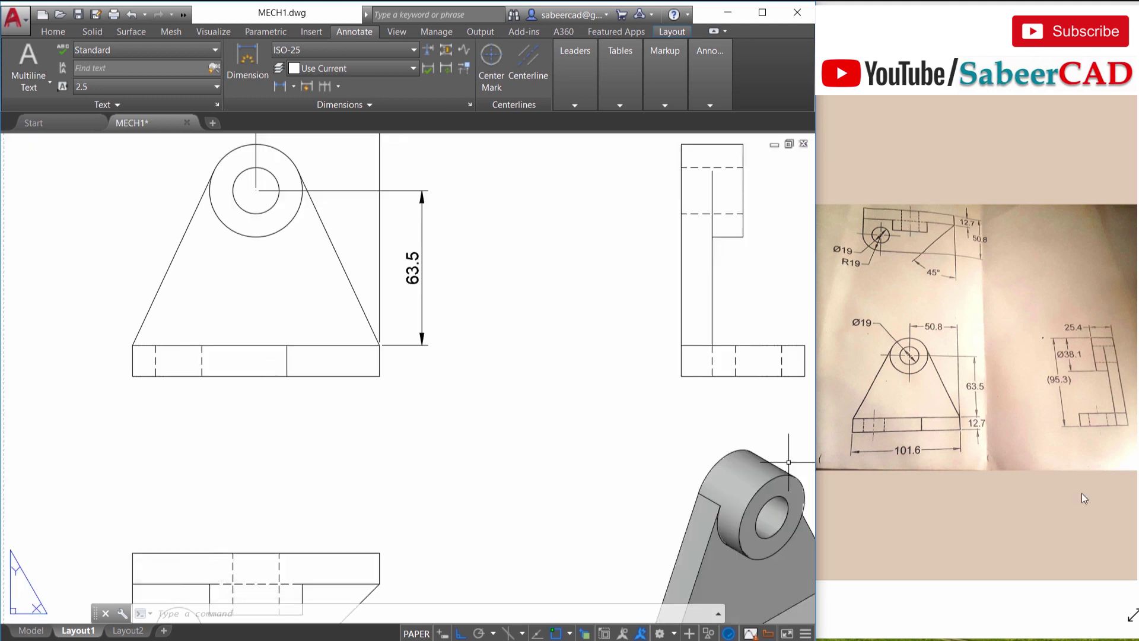
click(280, 87)
click(132, 376)
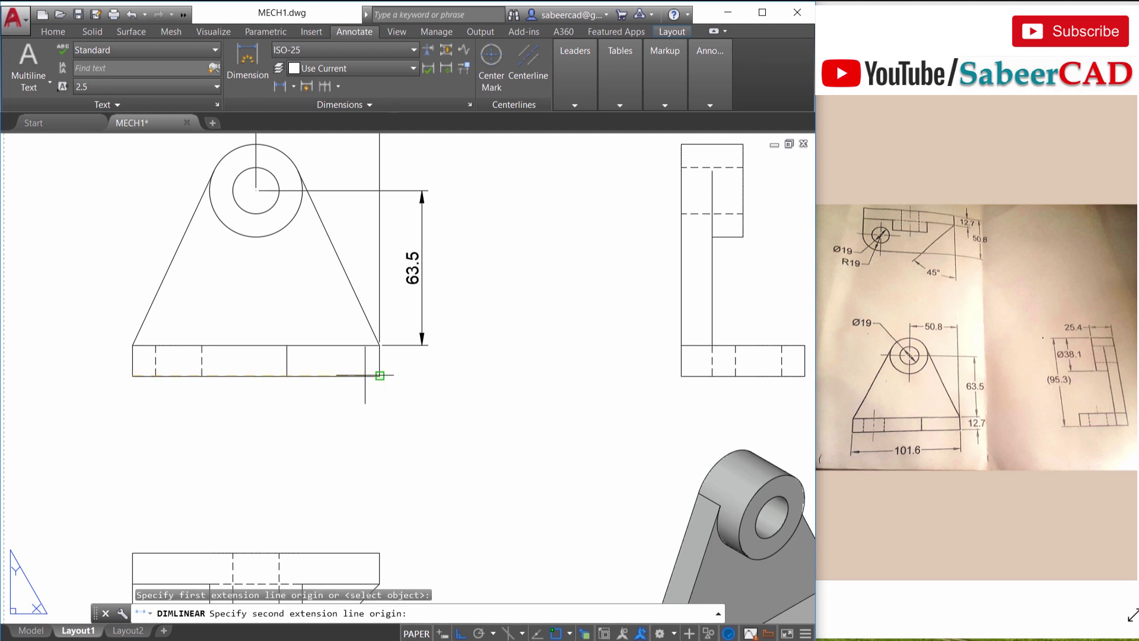
click(380, 376)
click(250, 411)
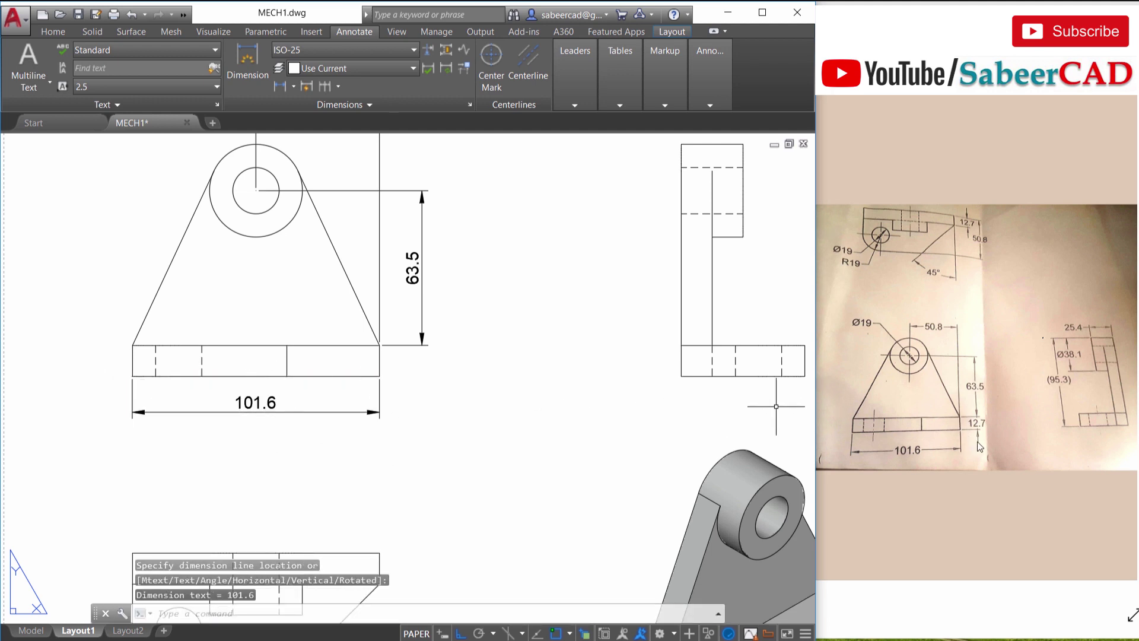
Step: Add a vertical 12.7 linear dimension for the base thickness at its right end
click(279, 86)
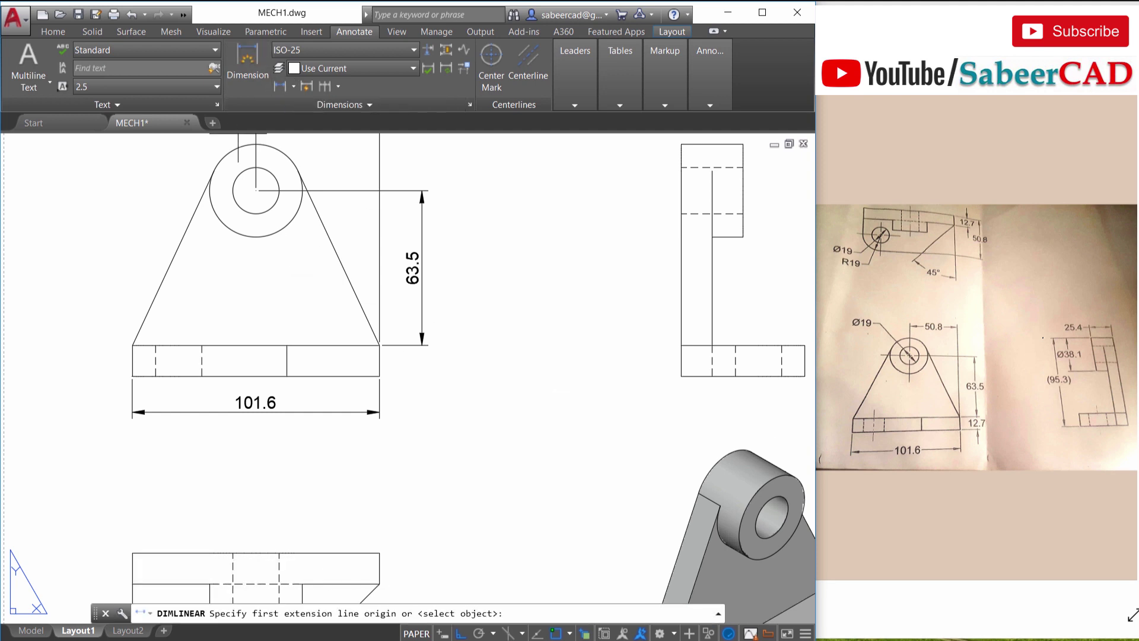
scroll(399, 383, up, 6)
click(324, 349)
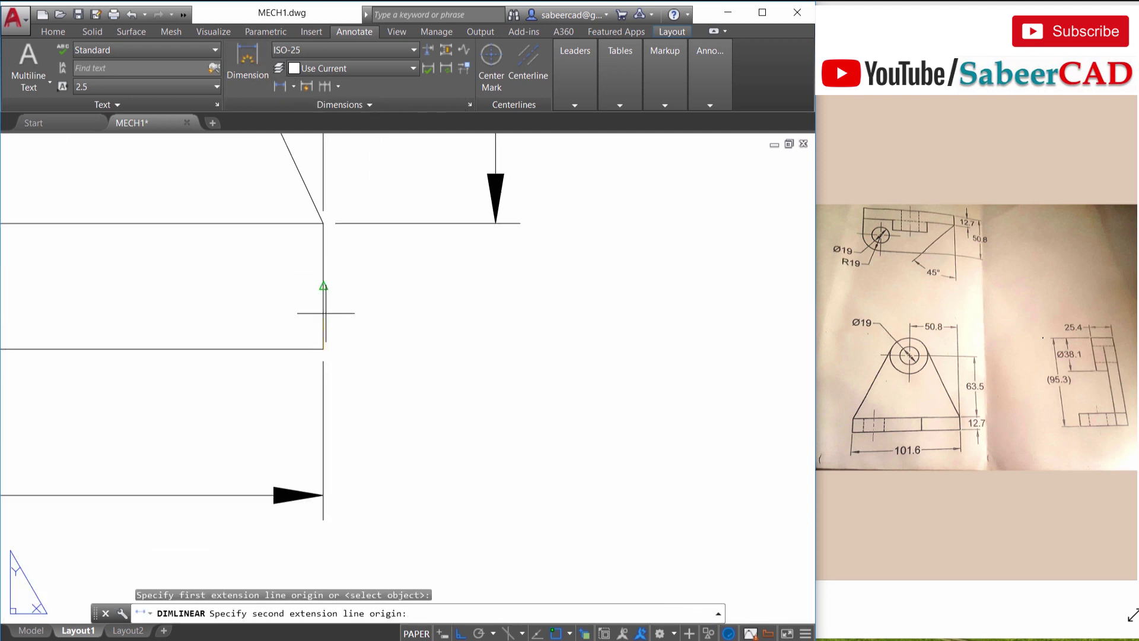
click(323, 223)
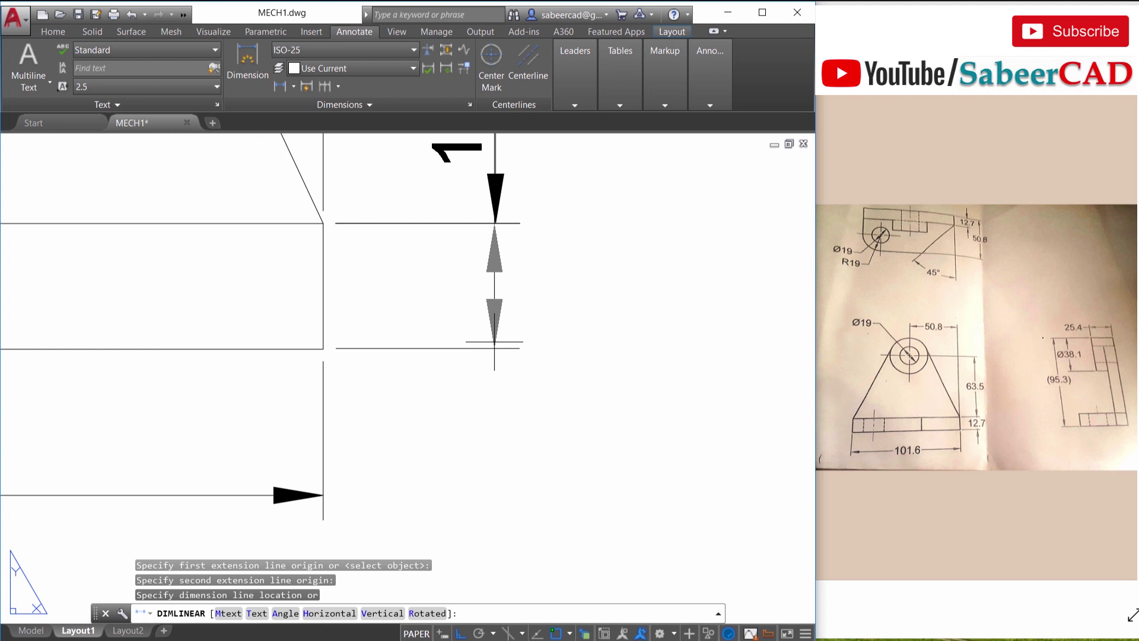
click(494, 342)
scroll(528, 432, down, 6)
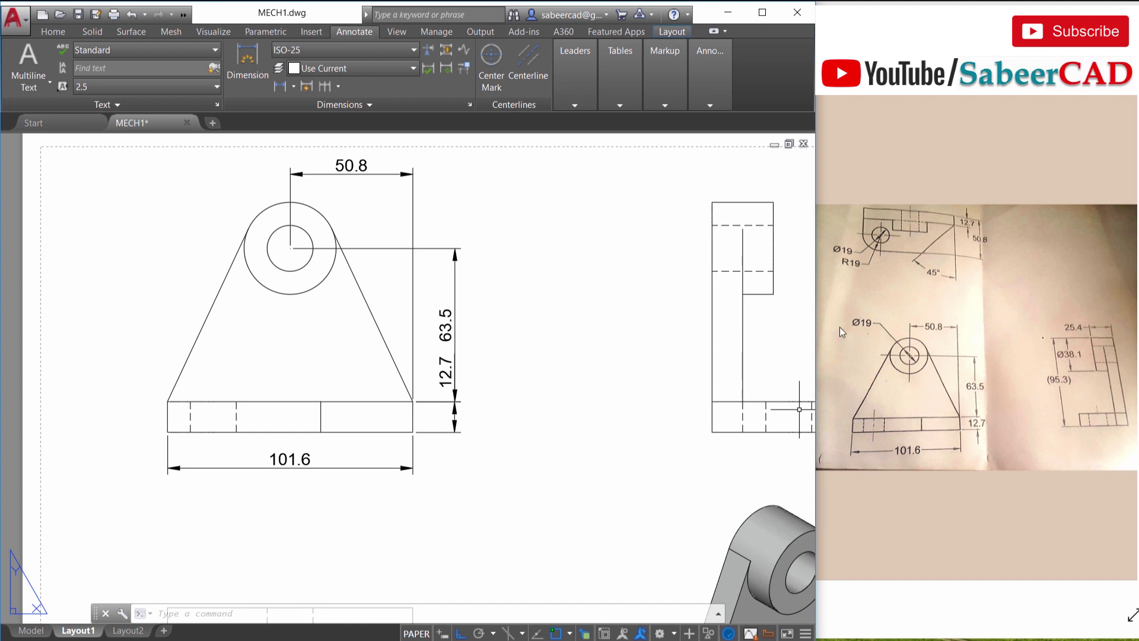
Step: Set the ISO-25 dimension style's text alignment to Horizontal
click(471, 105)
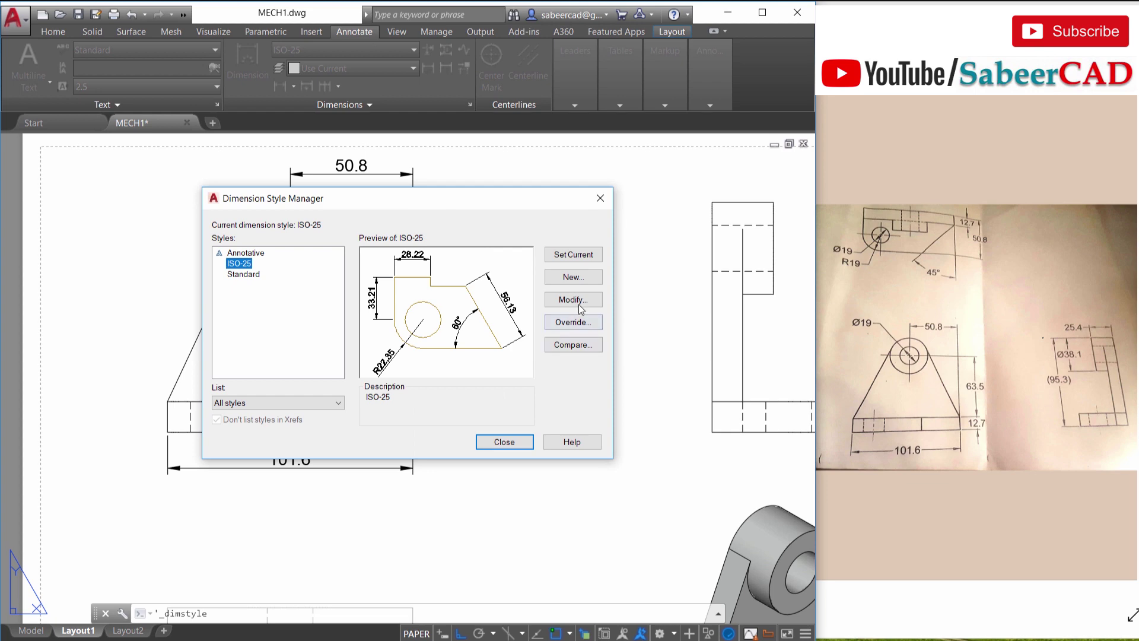
click(574, 300)
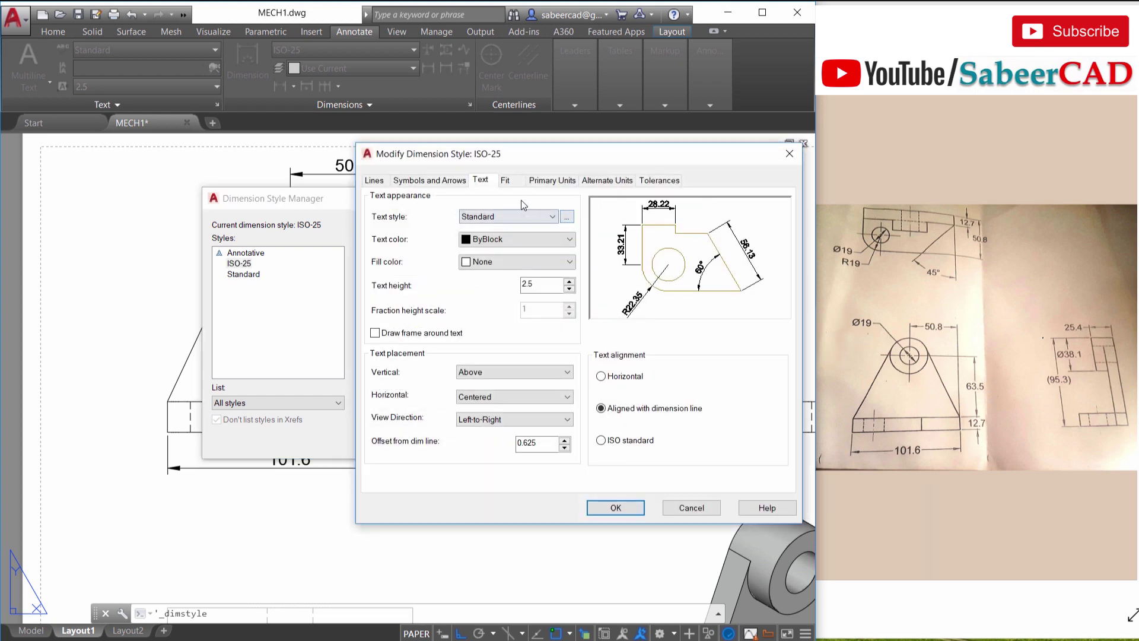
click(623, 379)
click(617, 507)
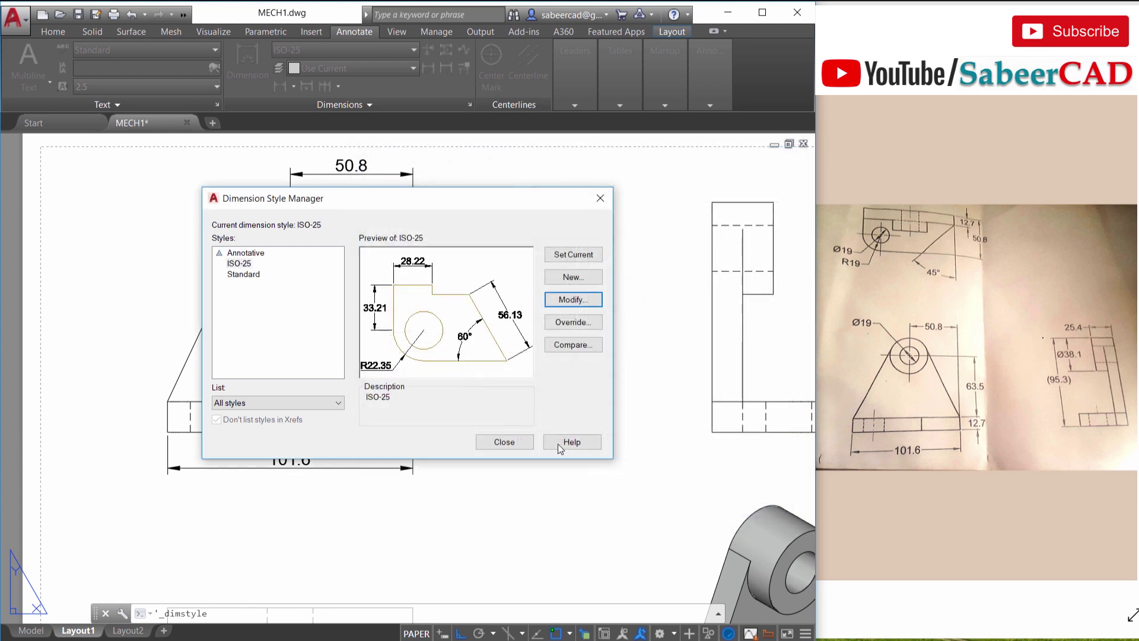
click(504, 441)
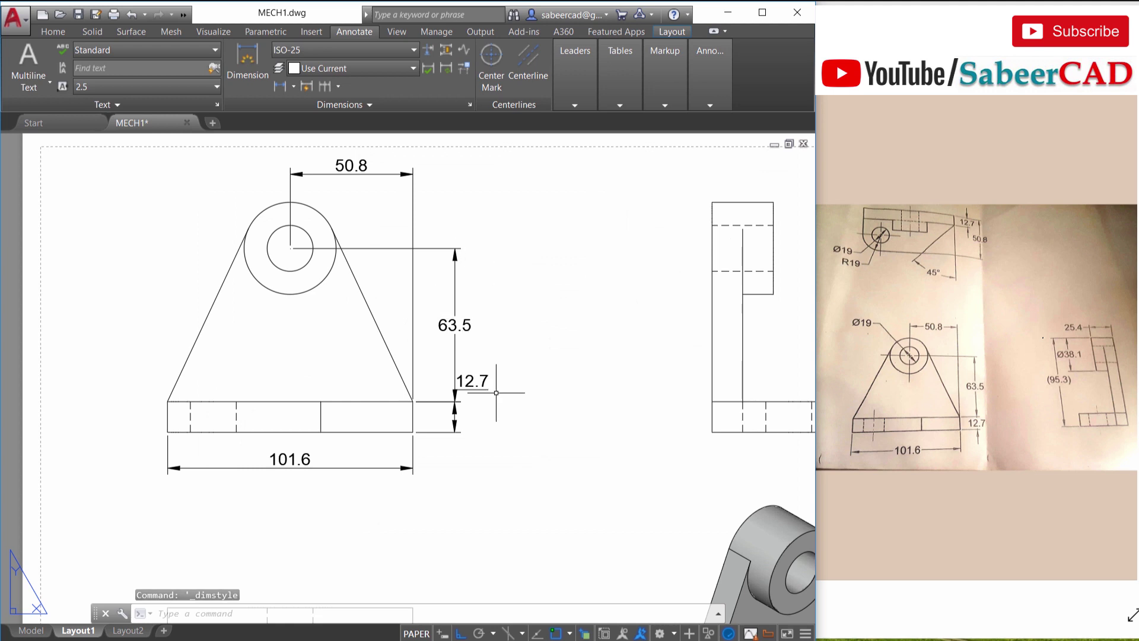
Step: Move the 12.7 dimension text down below the base's right end
scroll(469, 454, up, 2)
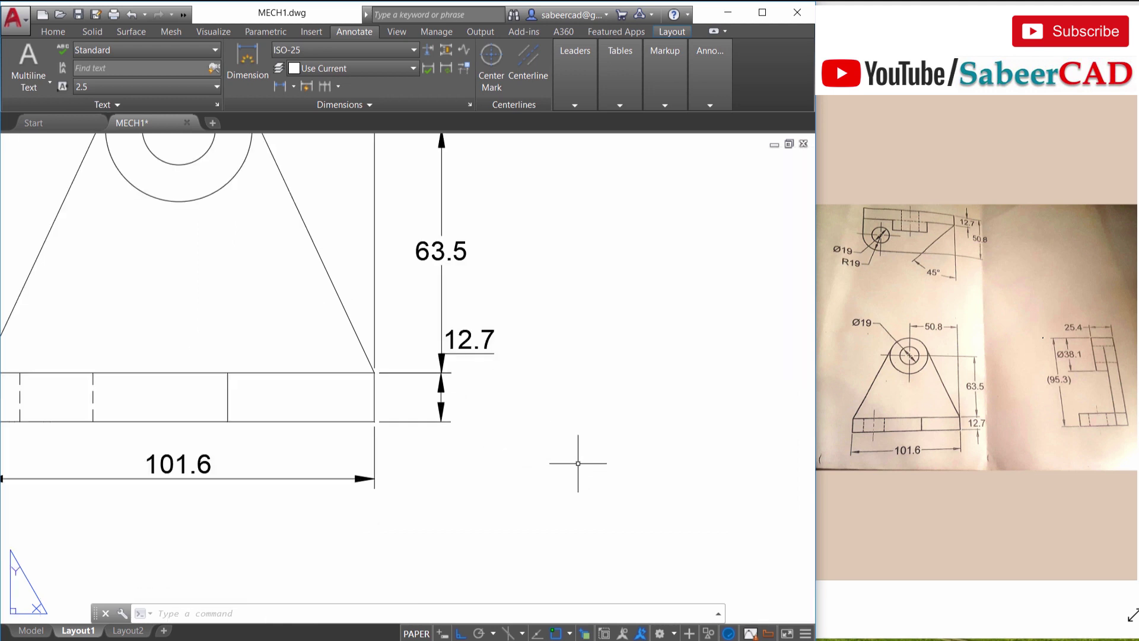
click(465, 339)
click(470, 339)
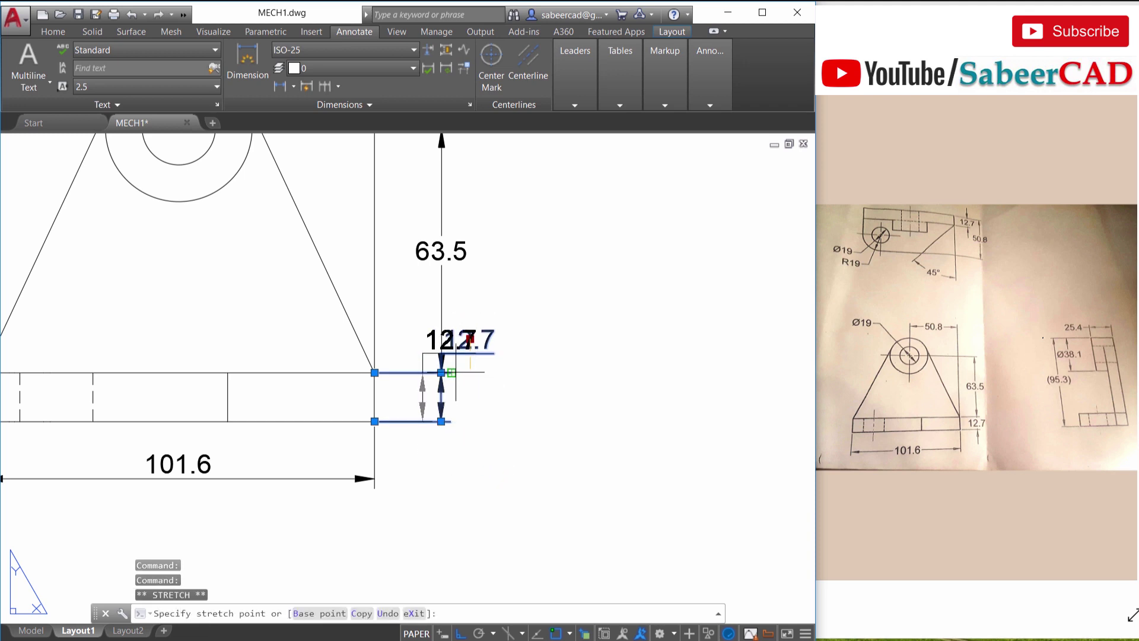
click(470, 473)
right_click(469, 472)
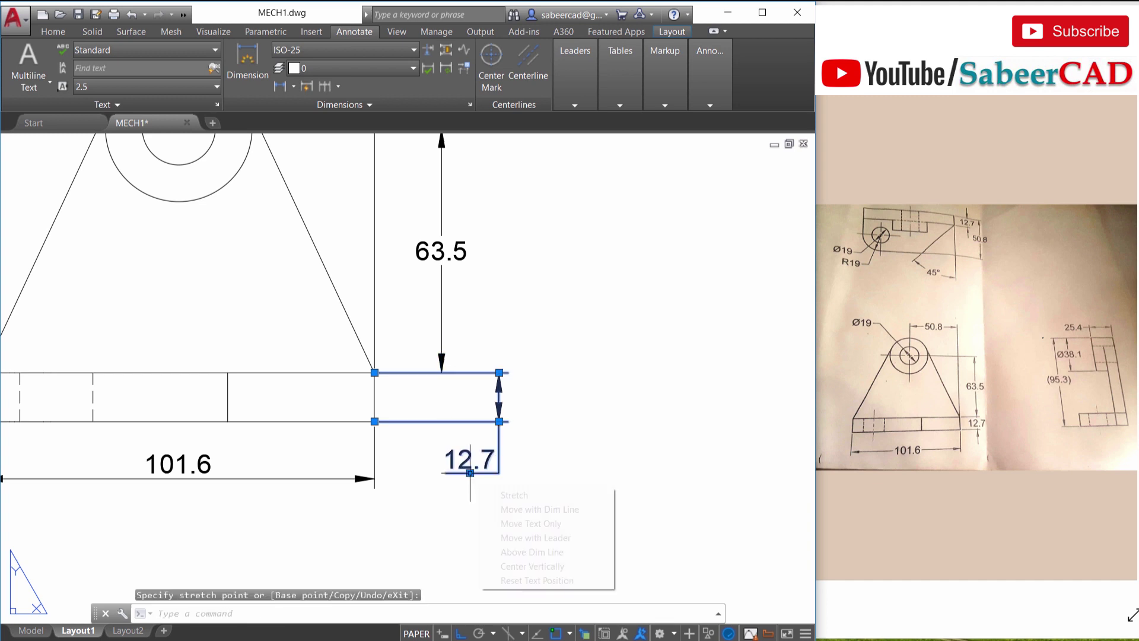
click(502, 416)
Step: Pull the 12.7 dimension's upper extension back to the 63.5 dimension line
click(498, 372)
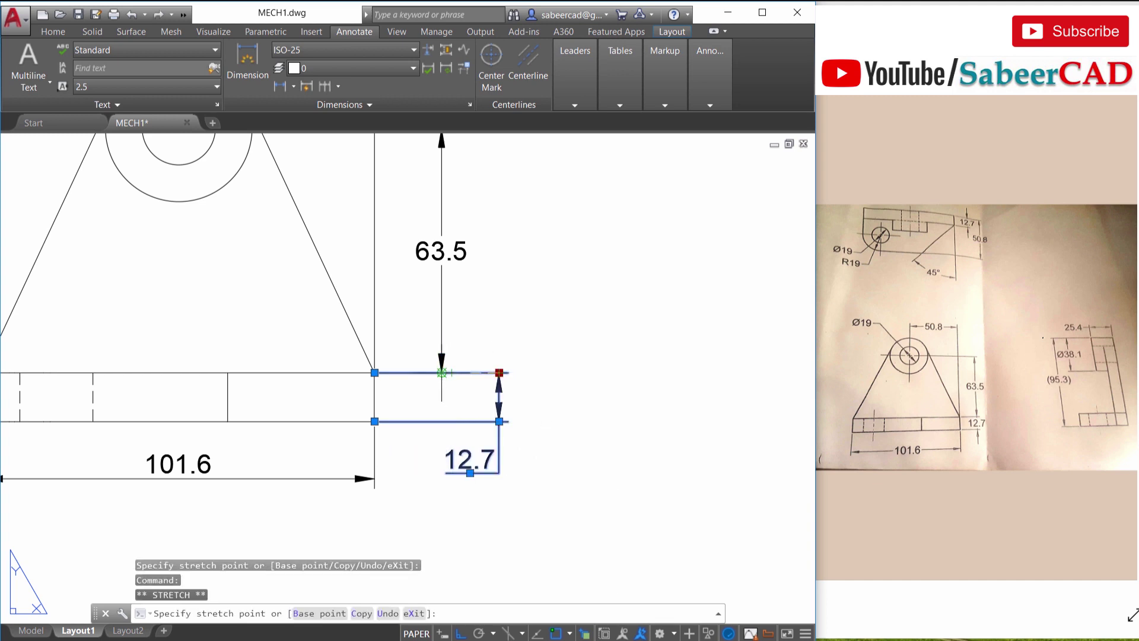
click(441, 372)
scroll(622, 449, down, 2)
key(Escape)
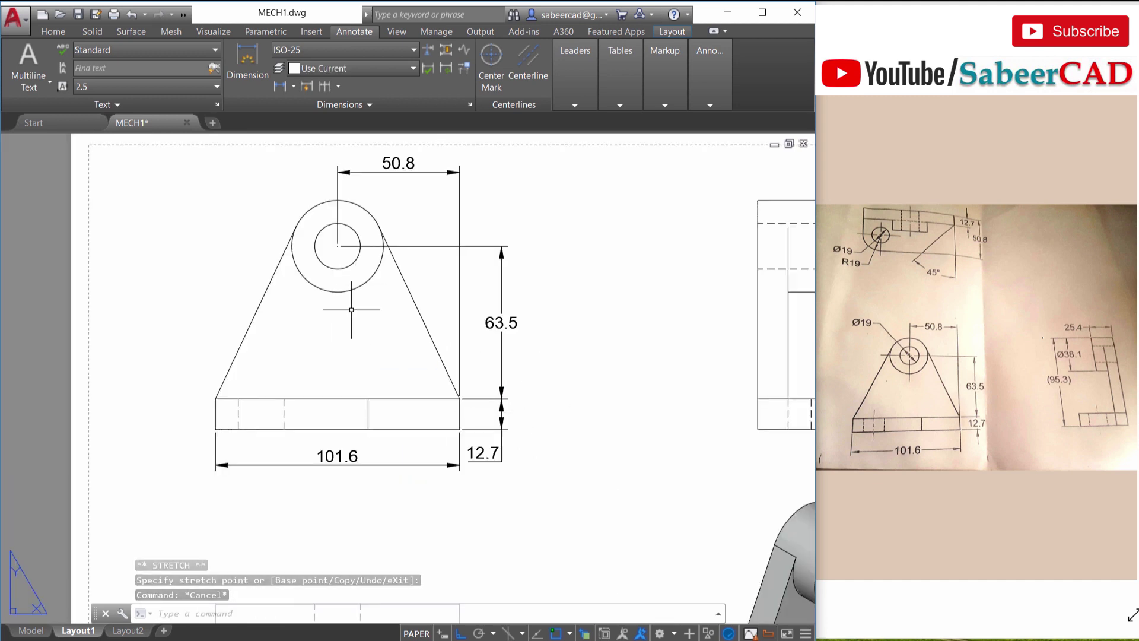
Step: Dimension the boss's inner circle as Ø19 with the label placed upper left
click(294, 87)
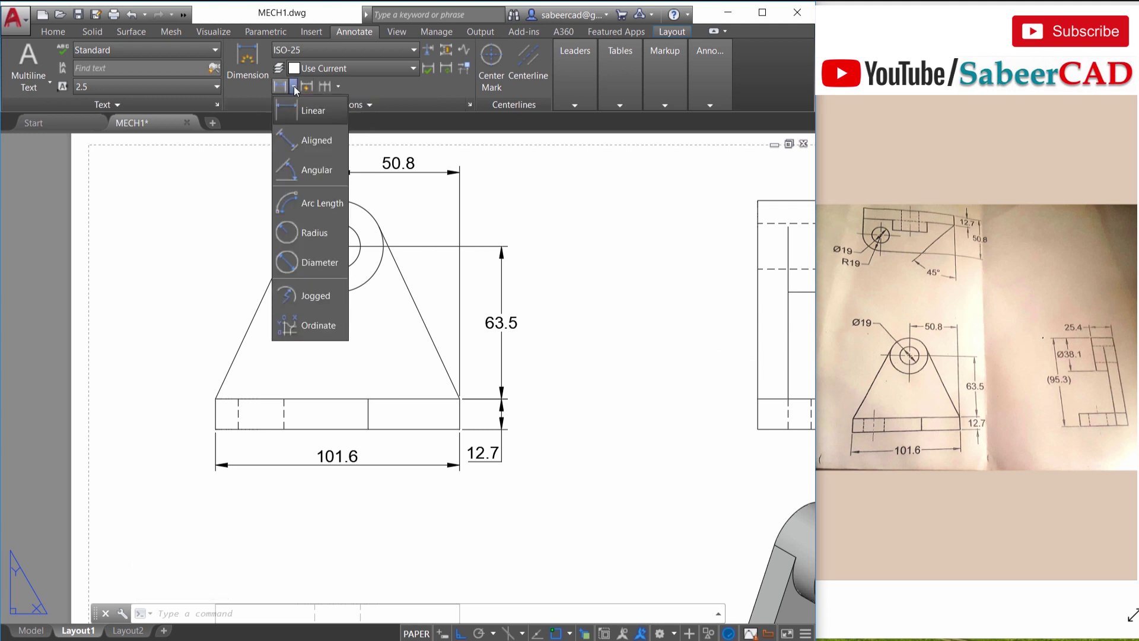
click(322, 265)
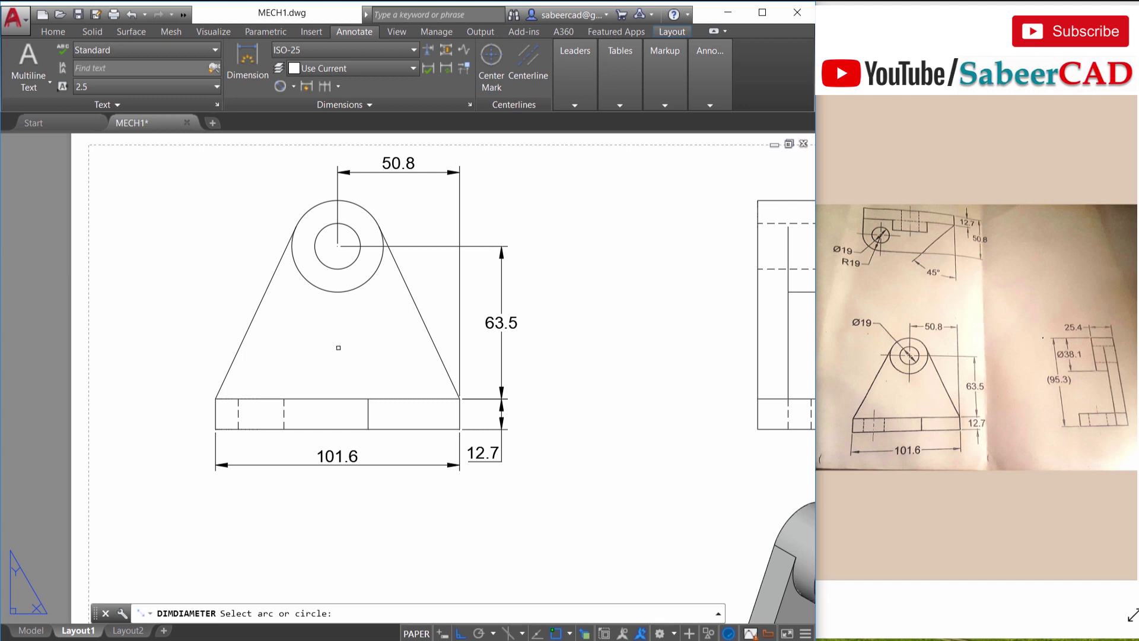
click(360, 248)
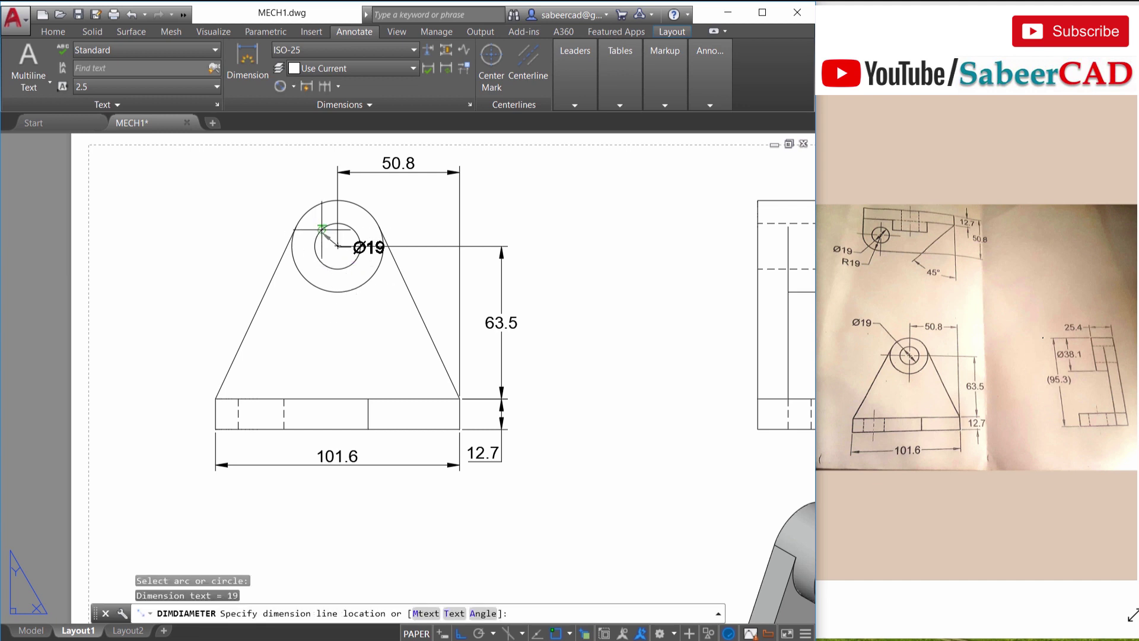
click(252, 187)
scroll(509, 241, down, 3)
scroll(509, 246, up, 2)
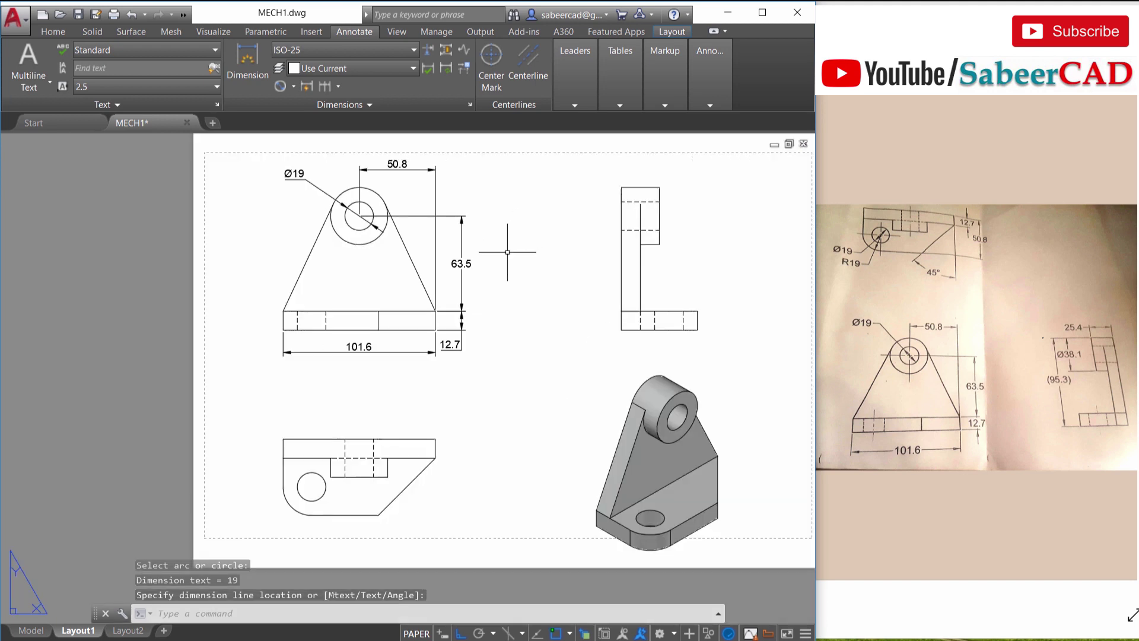